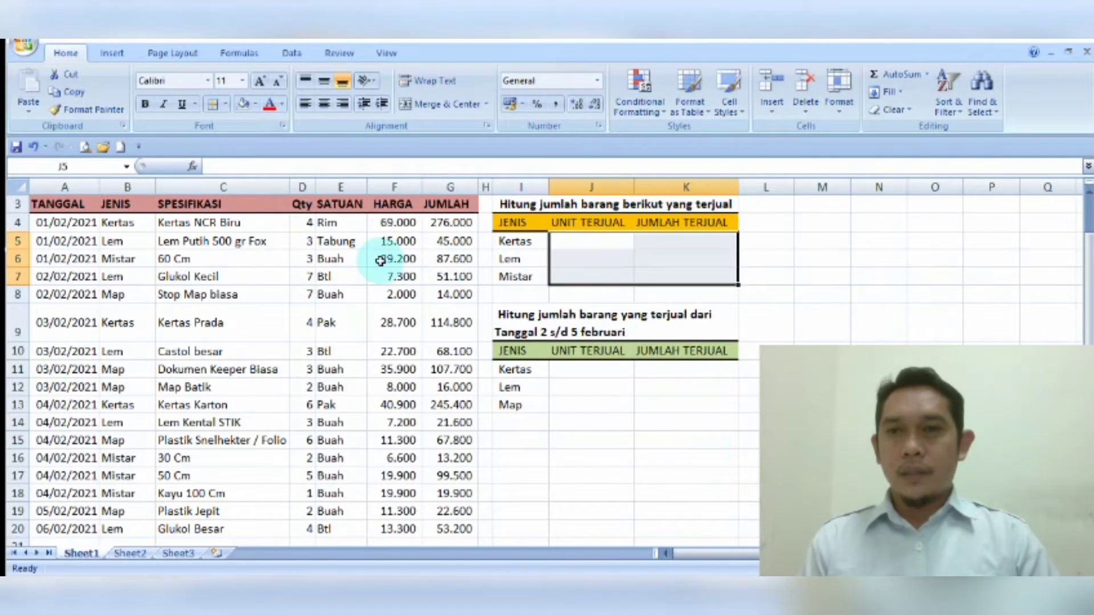
Examine the dated sales table and the empty UNIT TERJUAL and JUMLAH TERJUAL cells for Kertas, Lem and Mistar
click(69, 227)
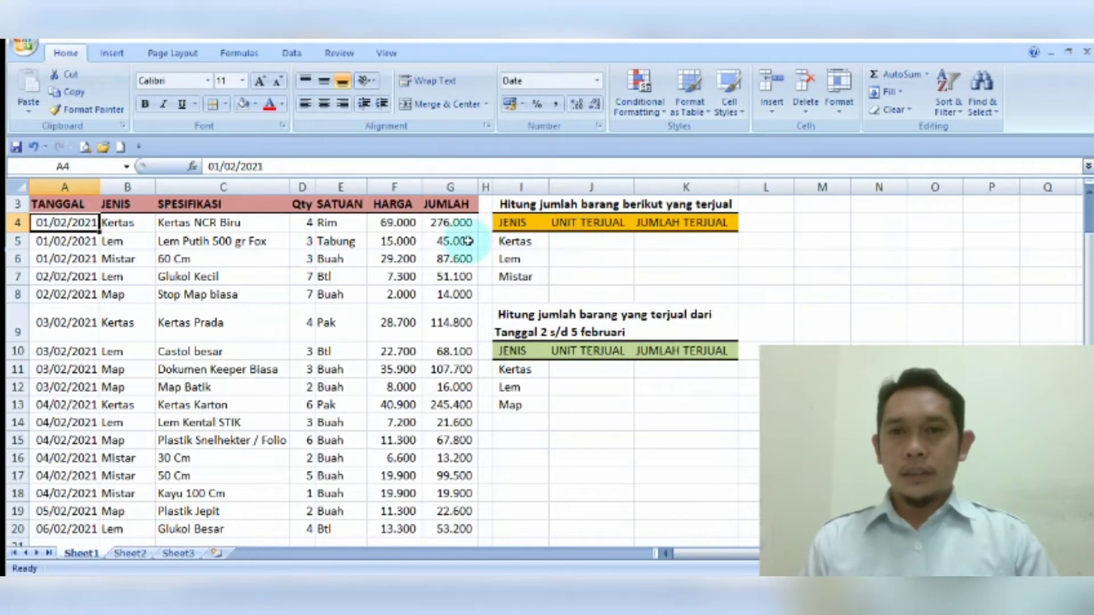
click(576, 244)
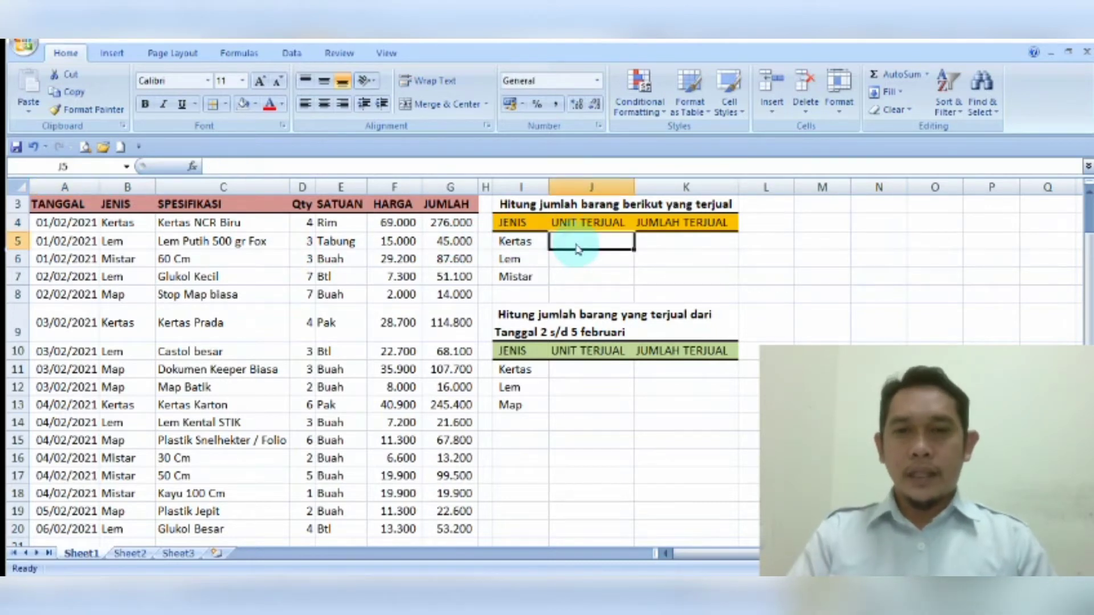
key(shift+Right)
key(shift+Down)
key(shift+Down)
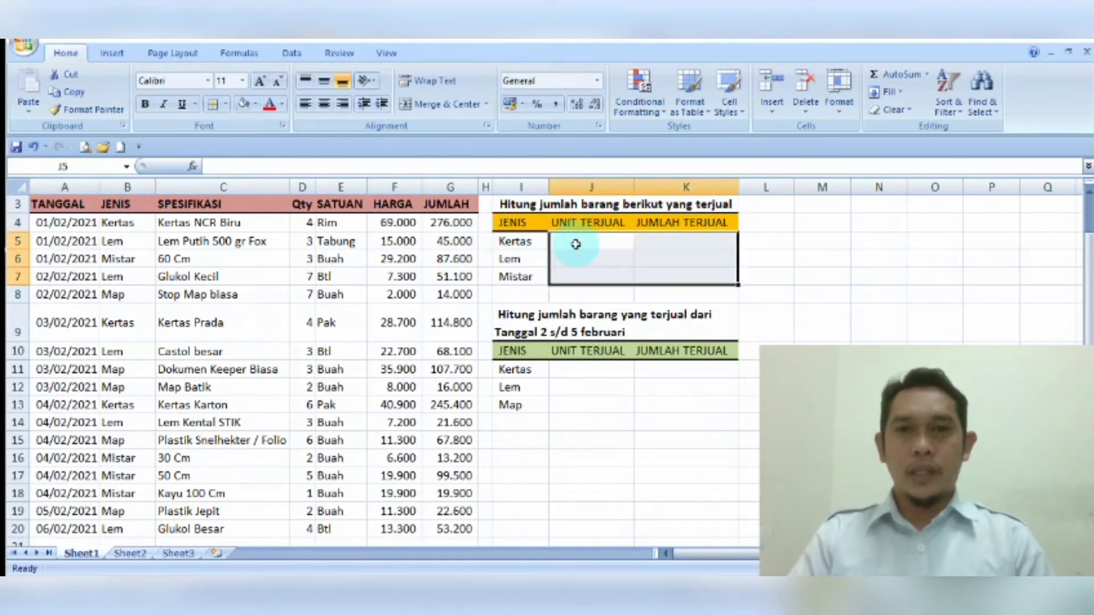
key(Up)
click(575, 244)
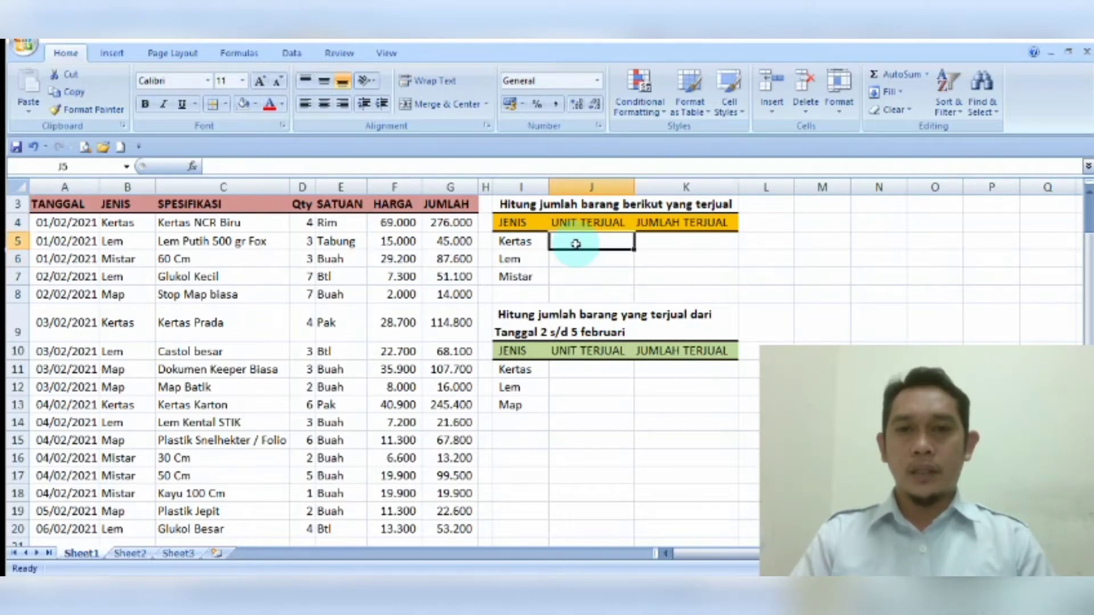
key(Left)
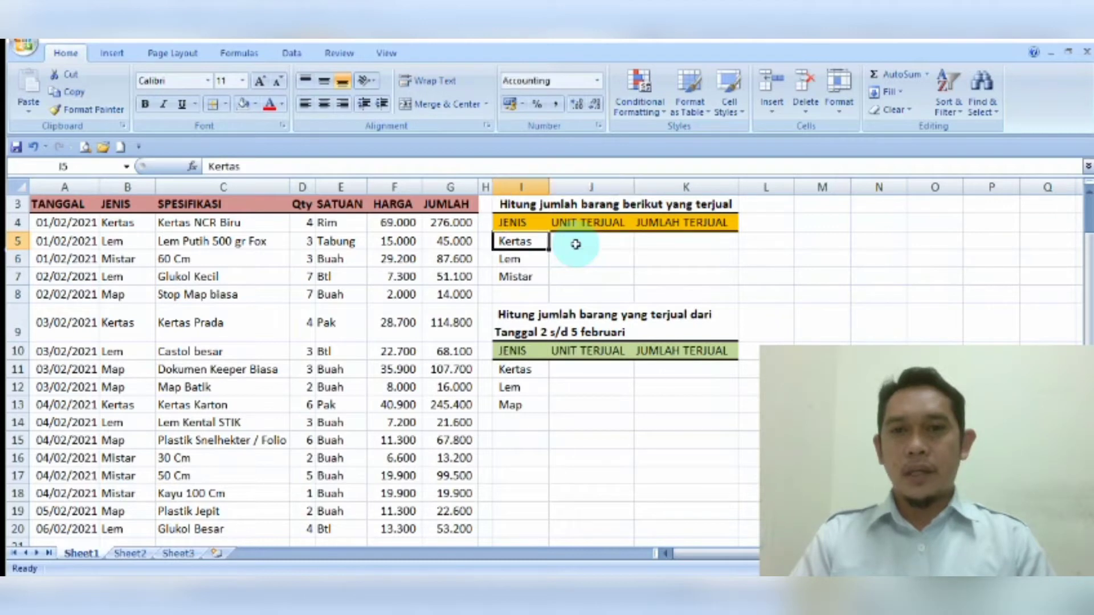
click(576, 244)
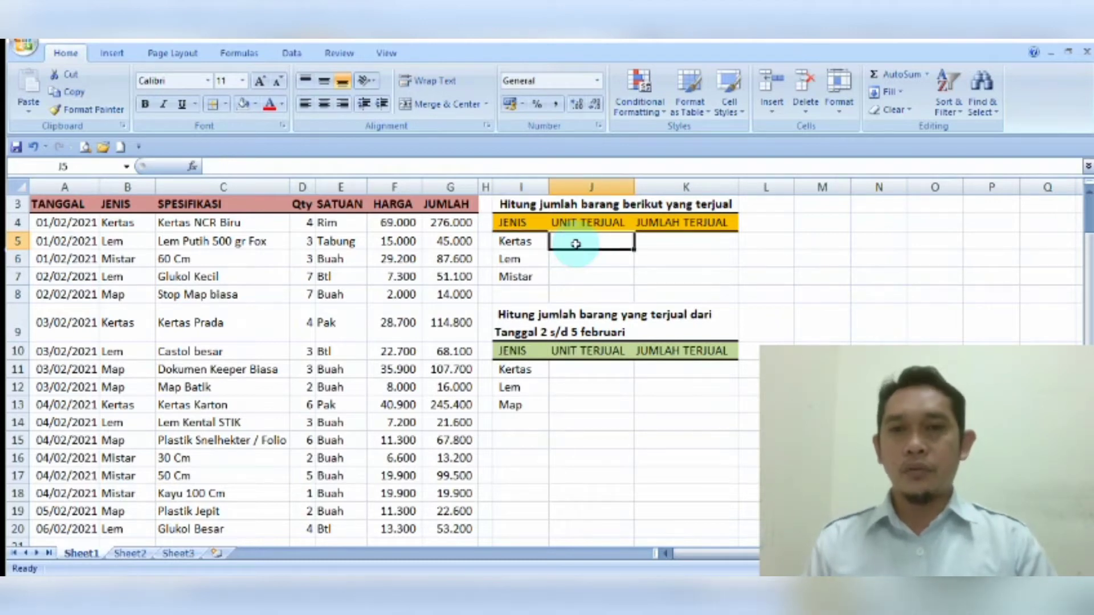
click(566, 203)
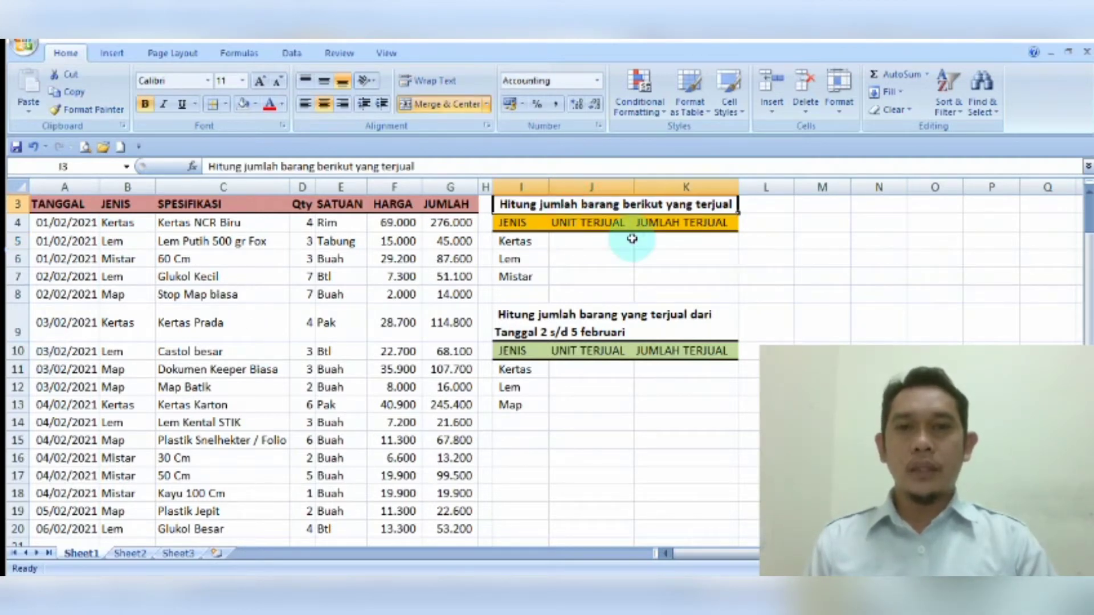
Enter =SUMIF(B4:B20;I5;D4:D20) in J5 to total the units sold for Kertas
click(579, 246)
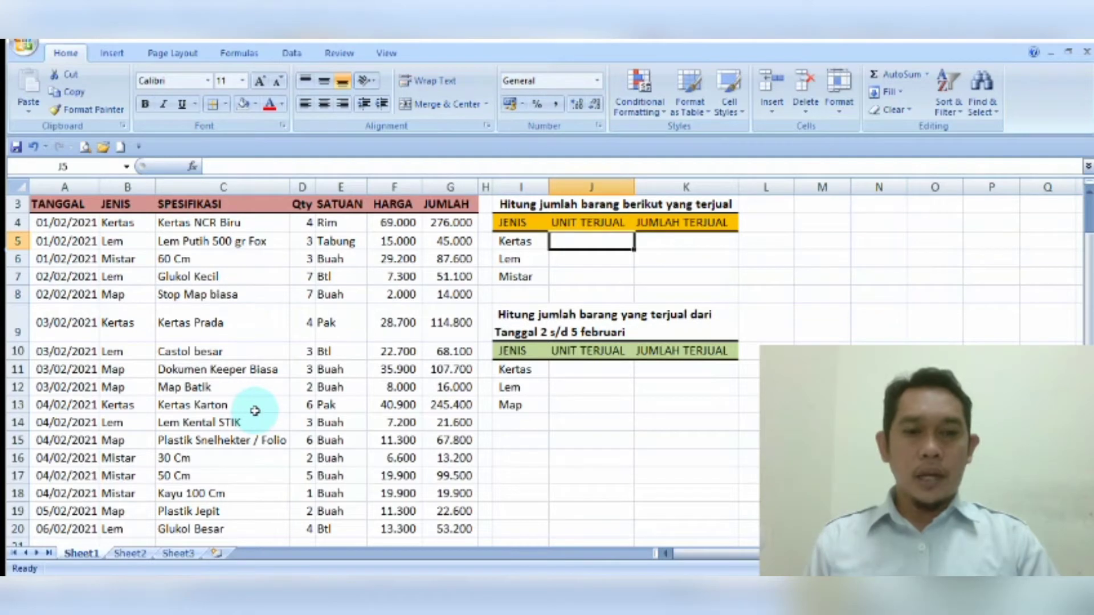
text(=)
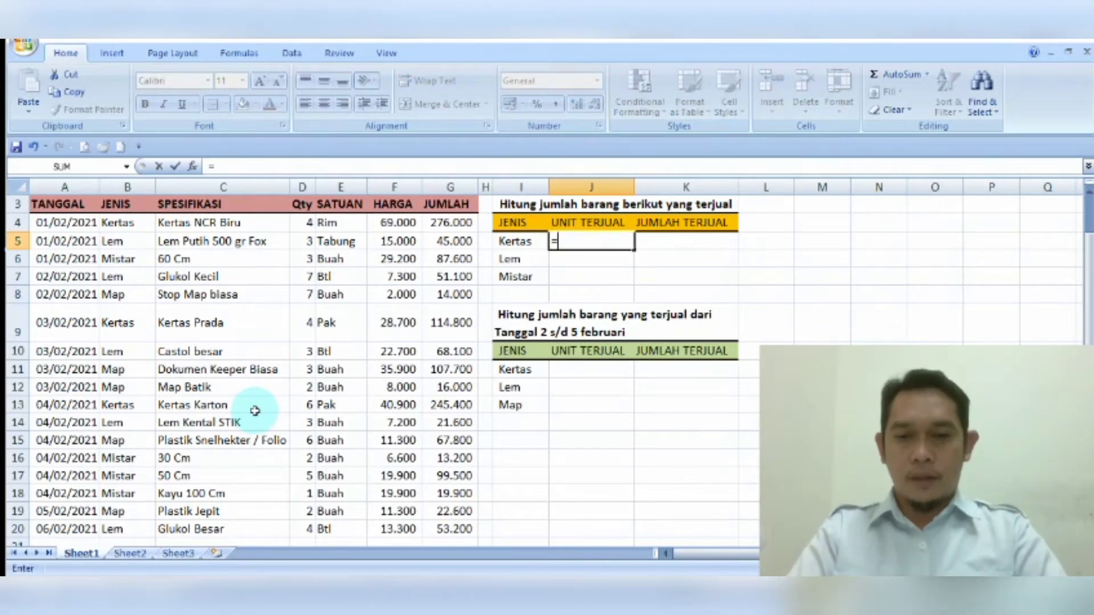
text(sumif)
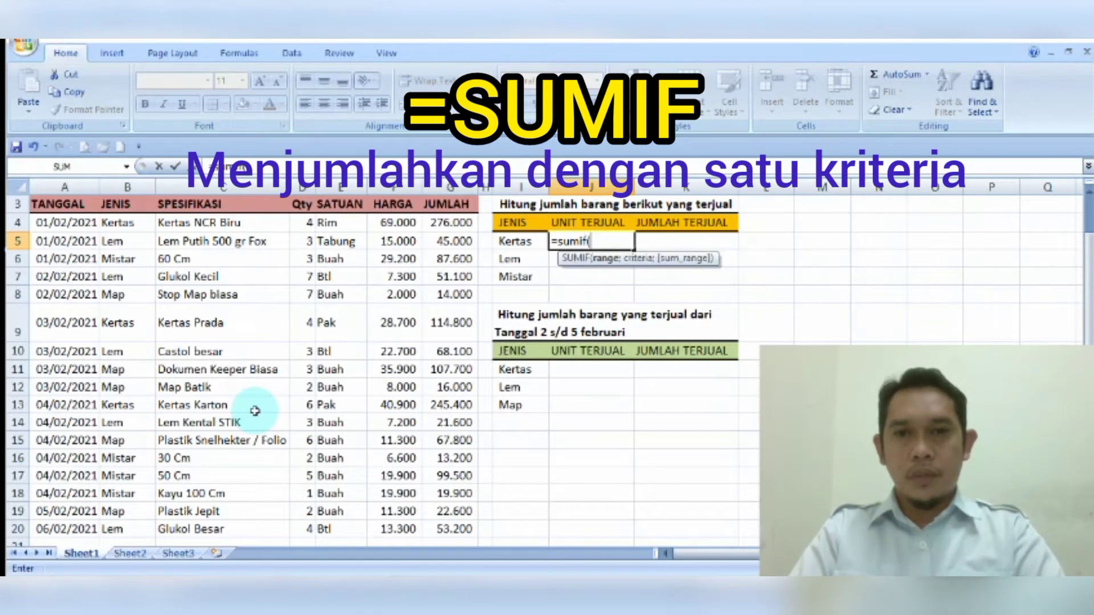
text(()
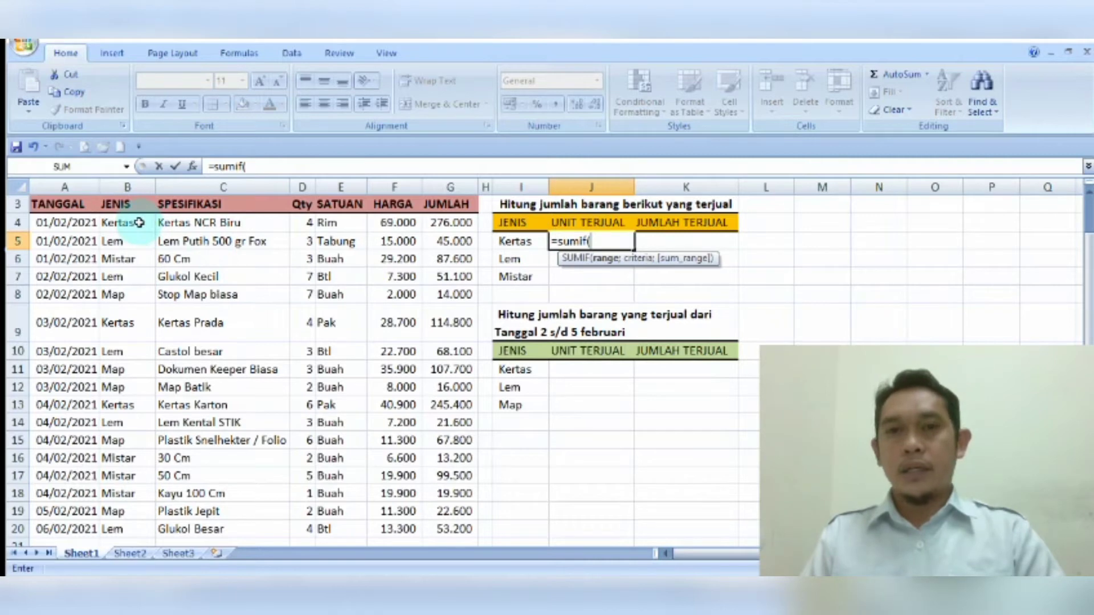
drag(138, 223, 140, 532)
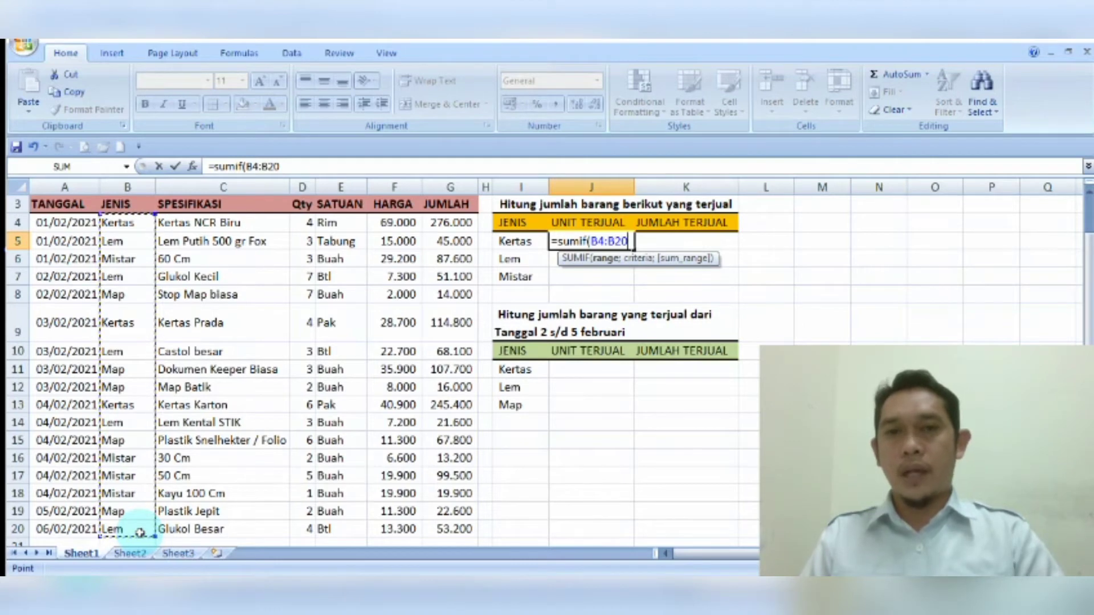
text(;)
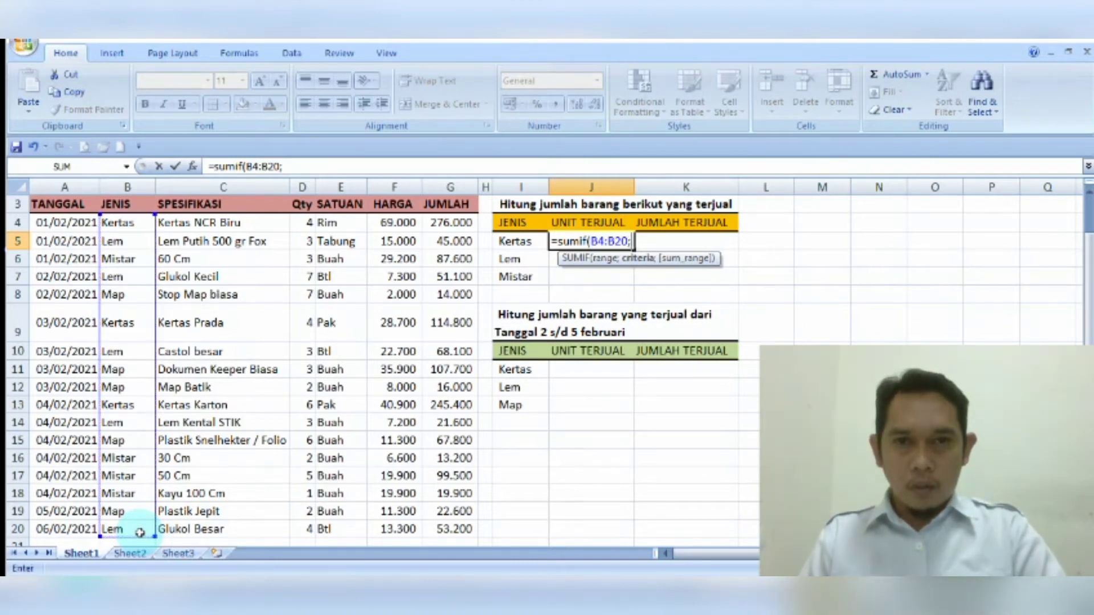
click(514, 243)
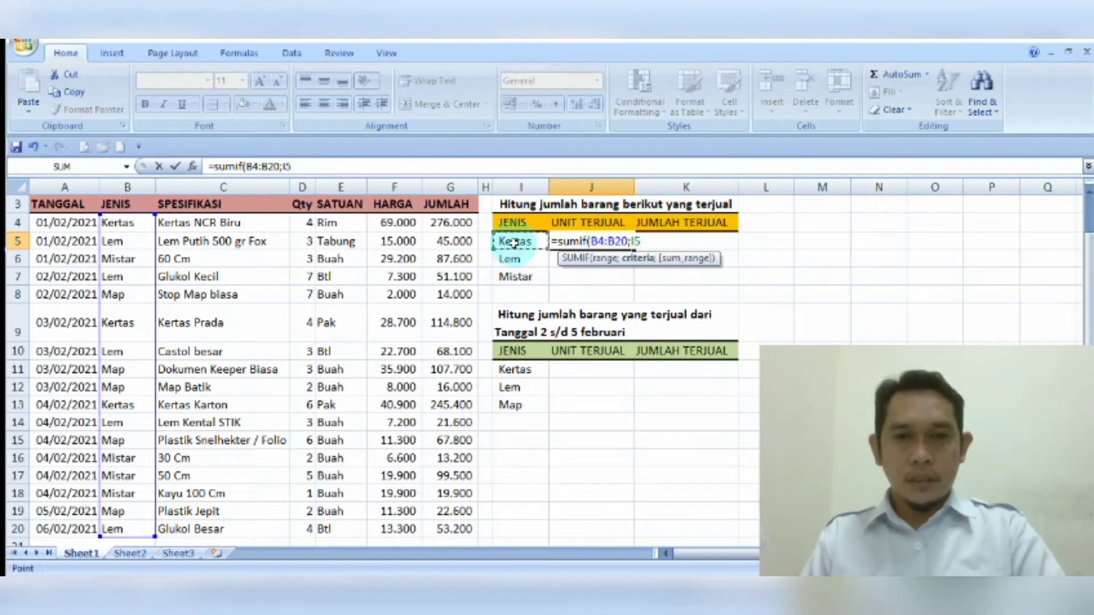
text(;)
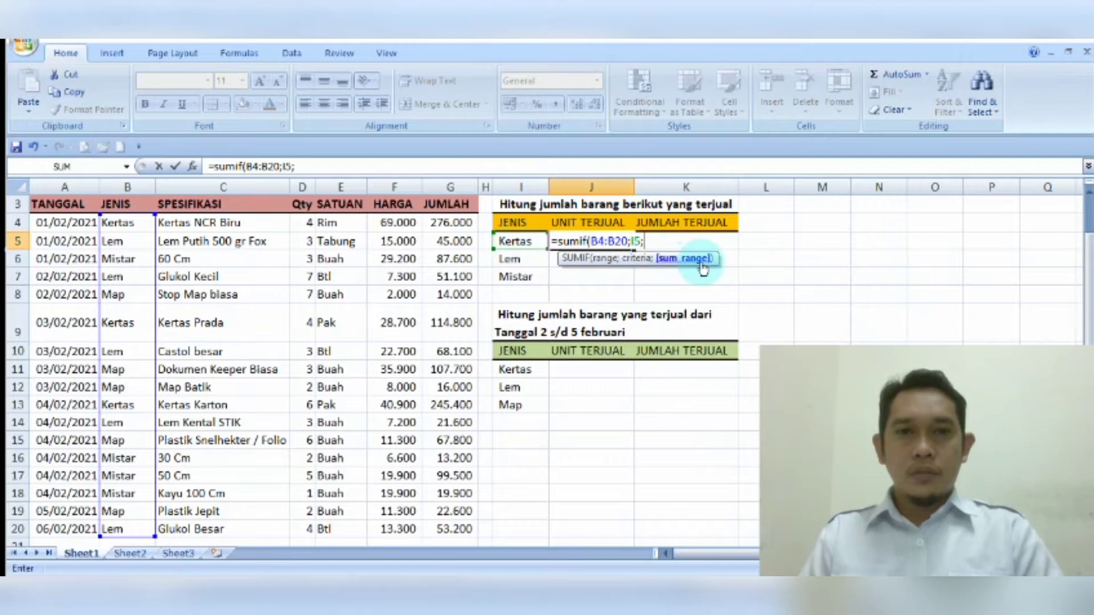
drag(305, 224, 313, 528)
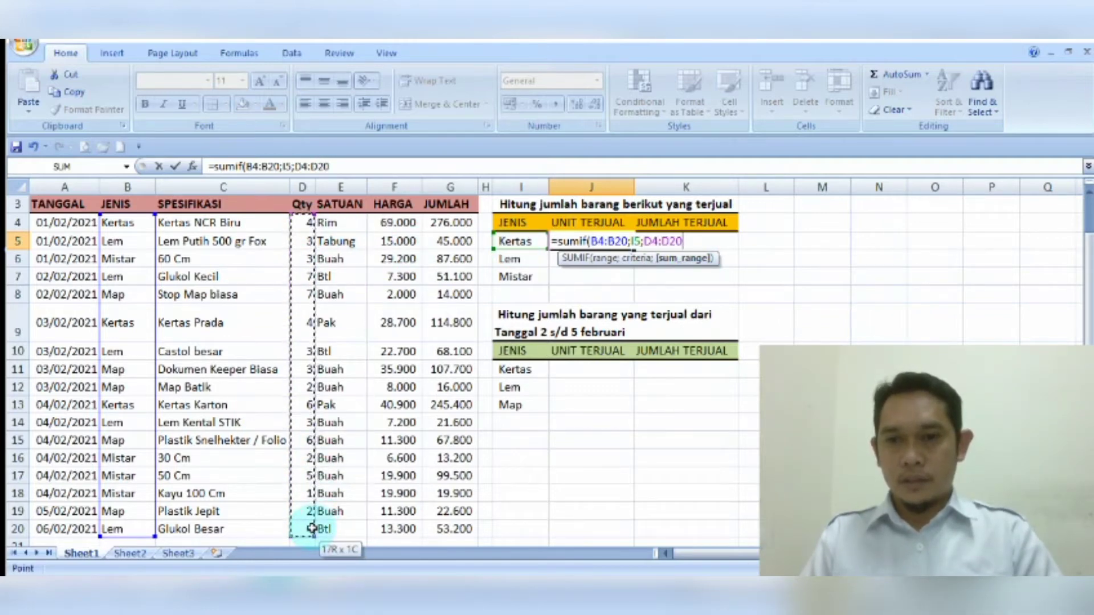
text())
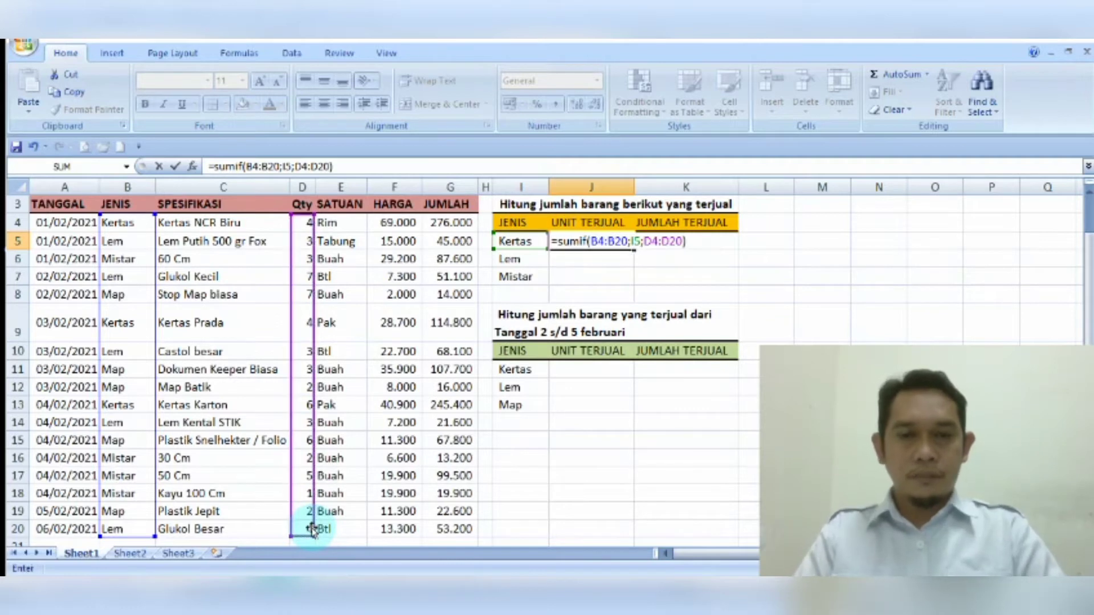
key(Return)
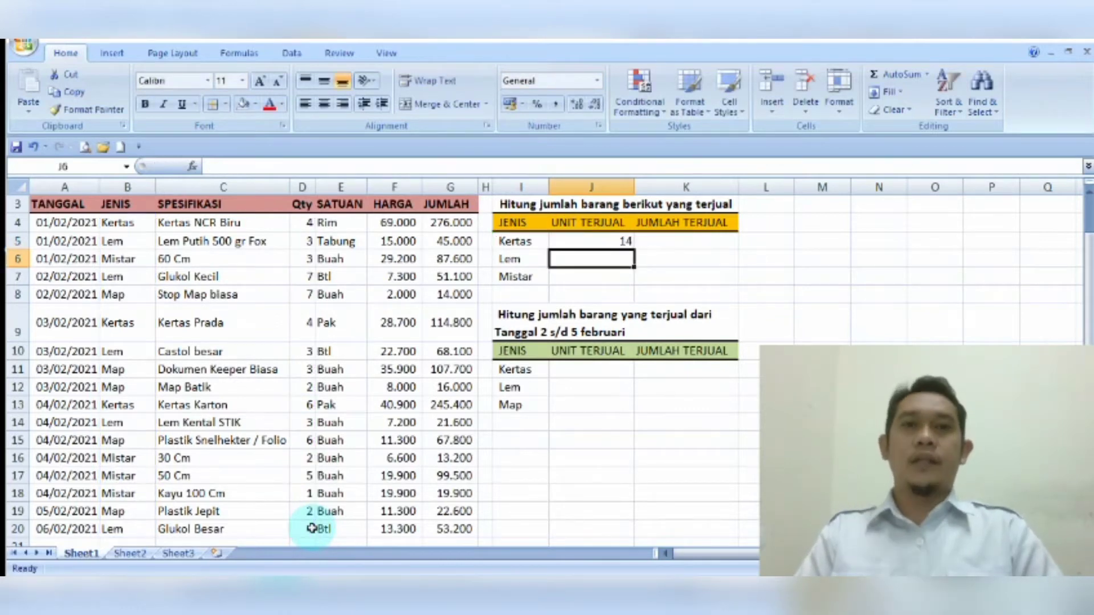
Enter =SUMIF(B4:B20;I5;G4:G20) in K5 to total the sales amount for Kertas
key(Up)
key(Right)
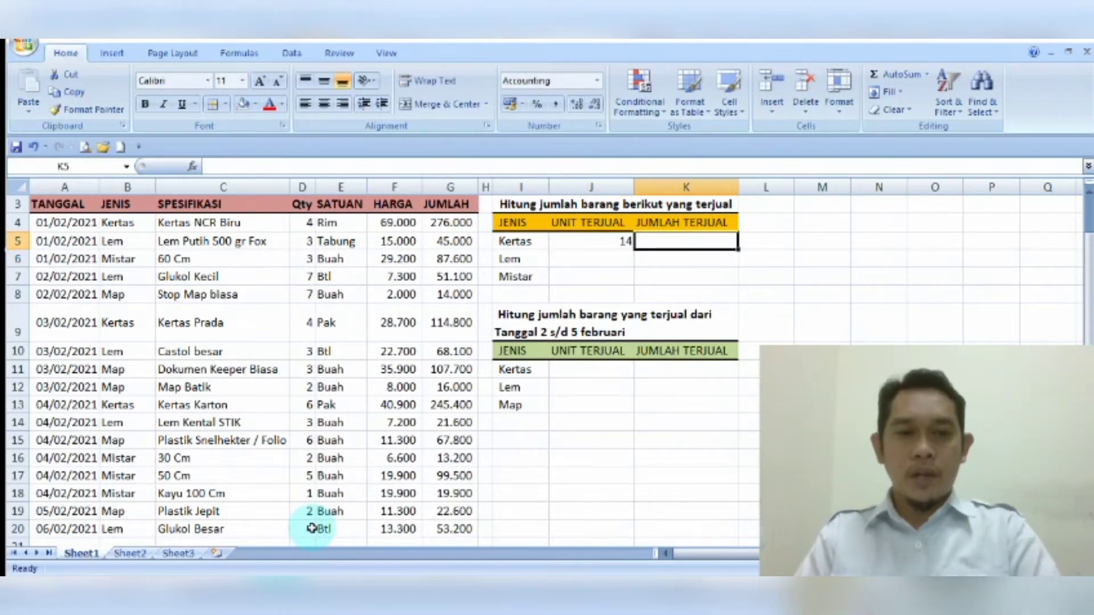
text(=su)
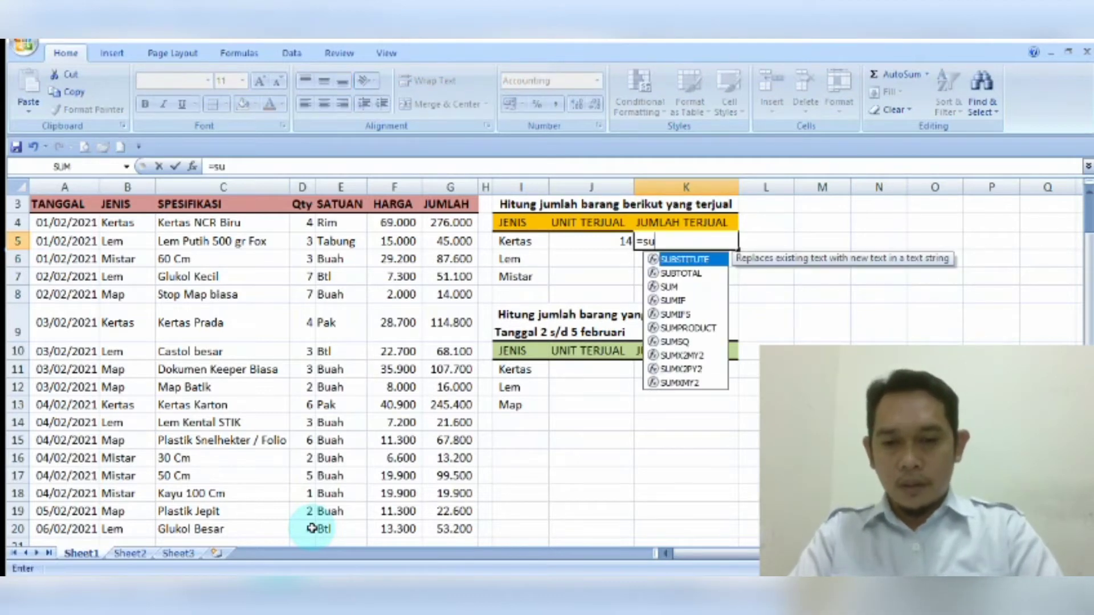
text(mif()
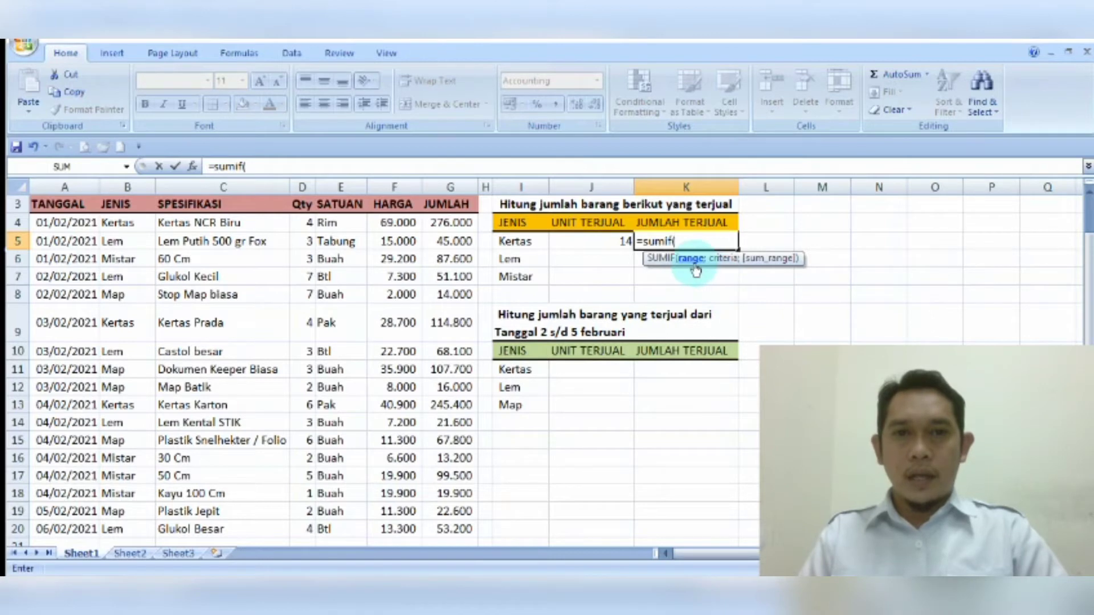
drag(117, 222, 139, 530)
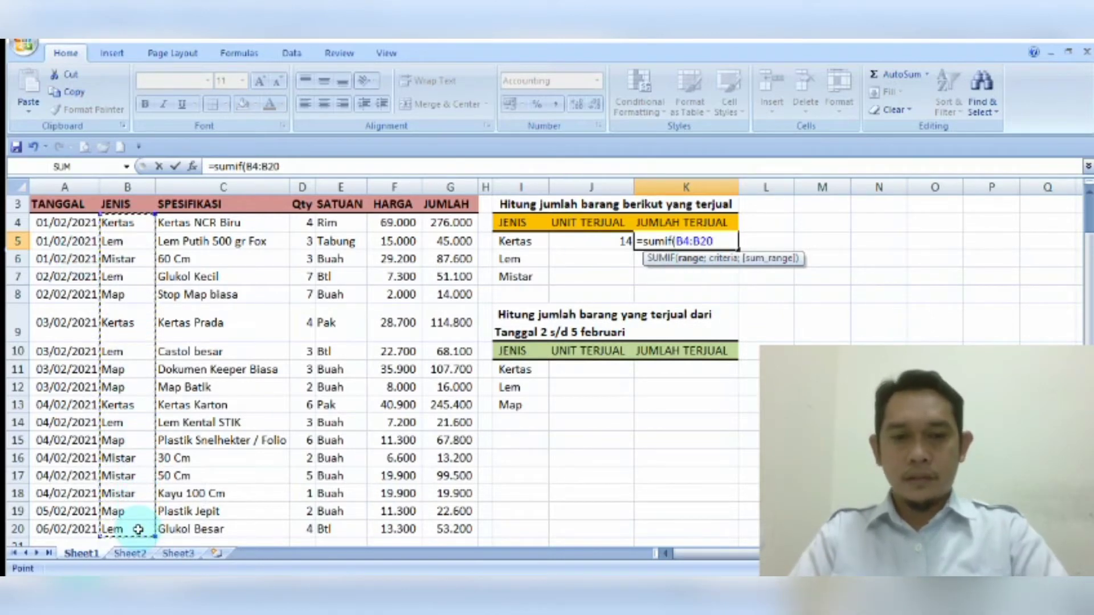
text(;)
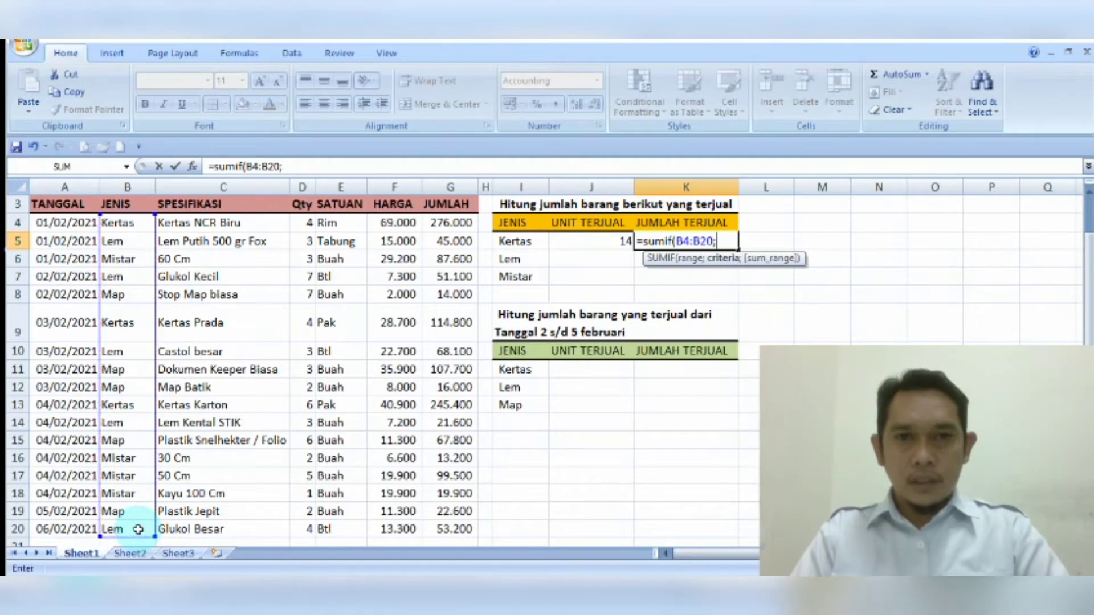
click(521, 246)
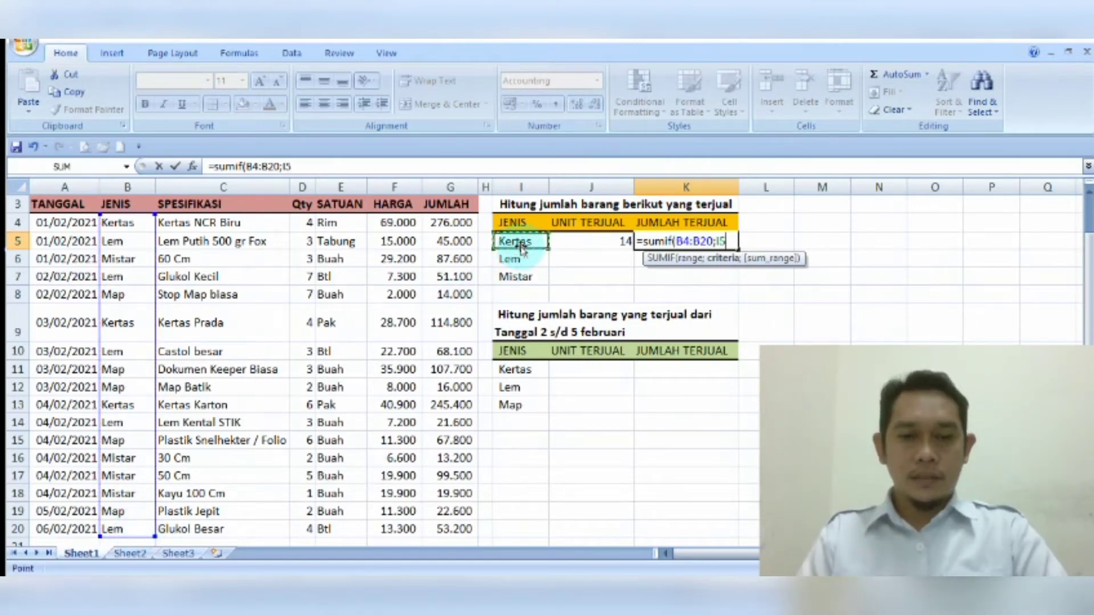
text(;)
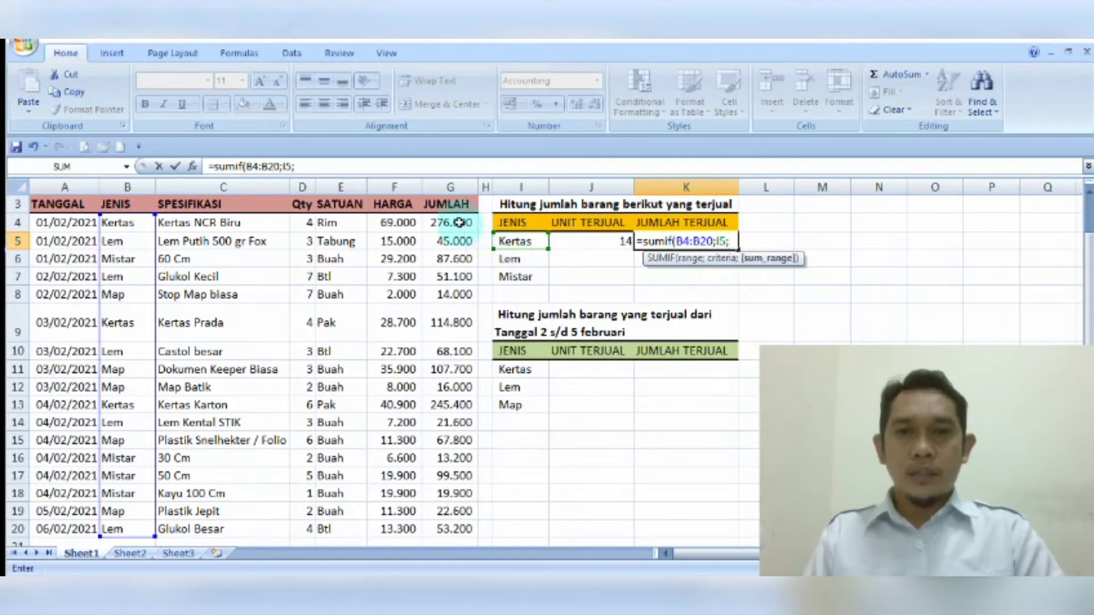
drag(459, 222, 461, 532)
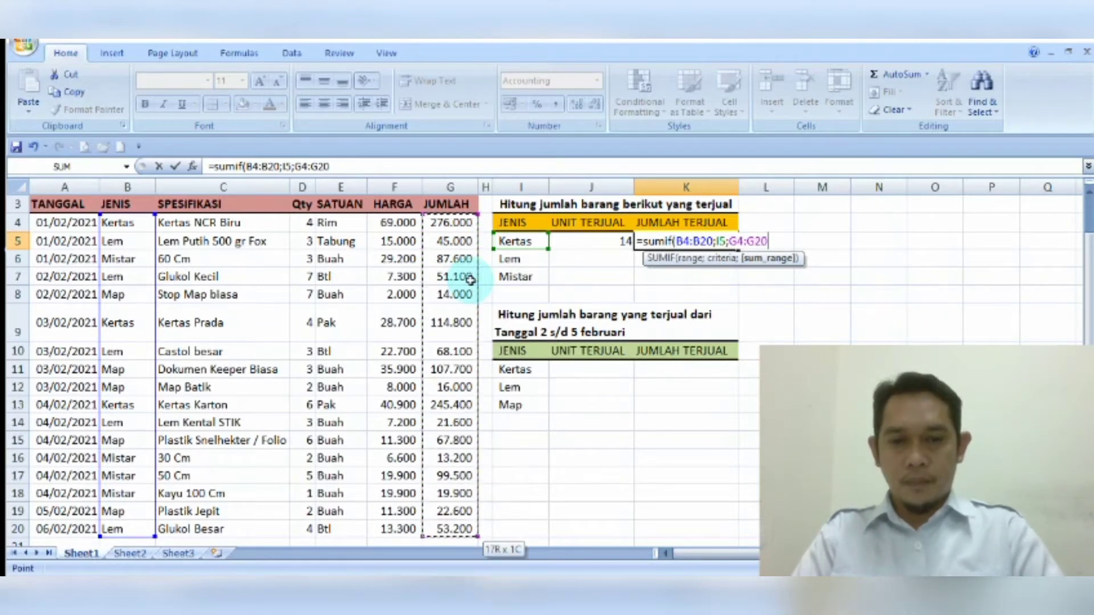
text())
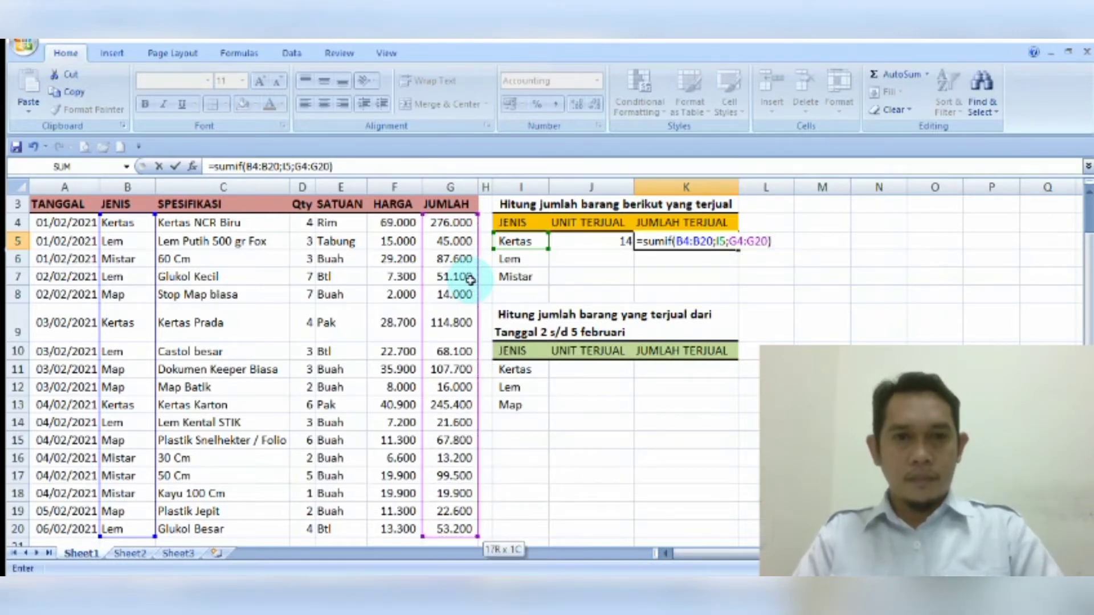
key(Return)
key(Up)
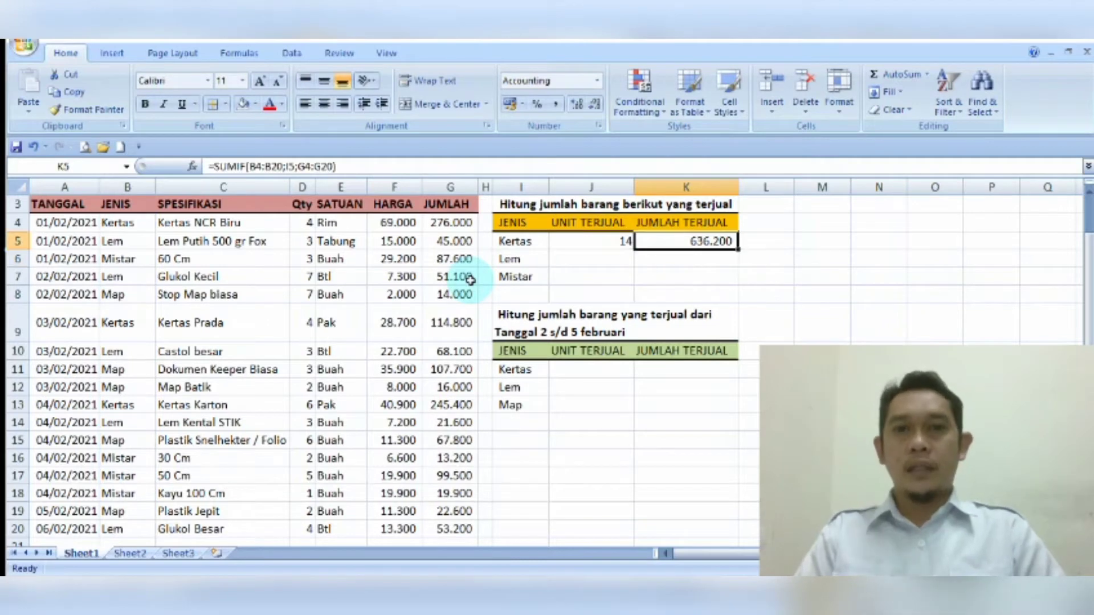
key(Left)
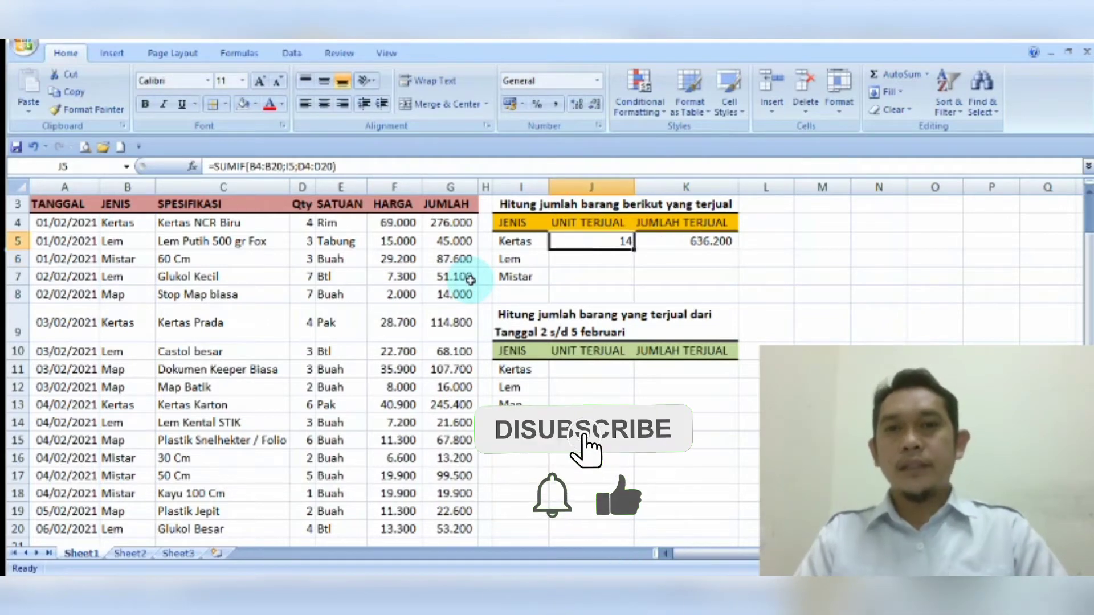
drag(93, 223, 101, 527)
click(608, 241)
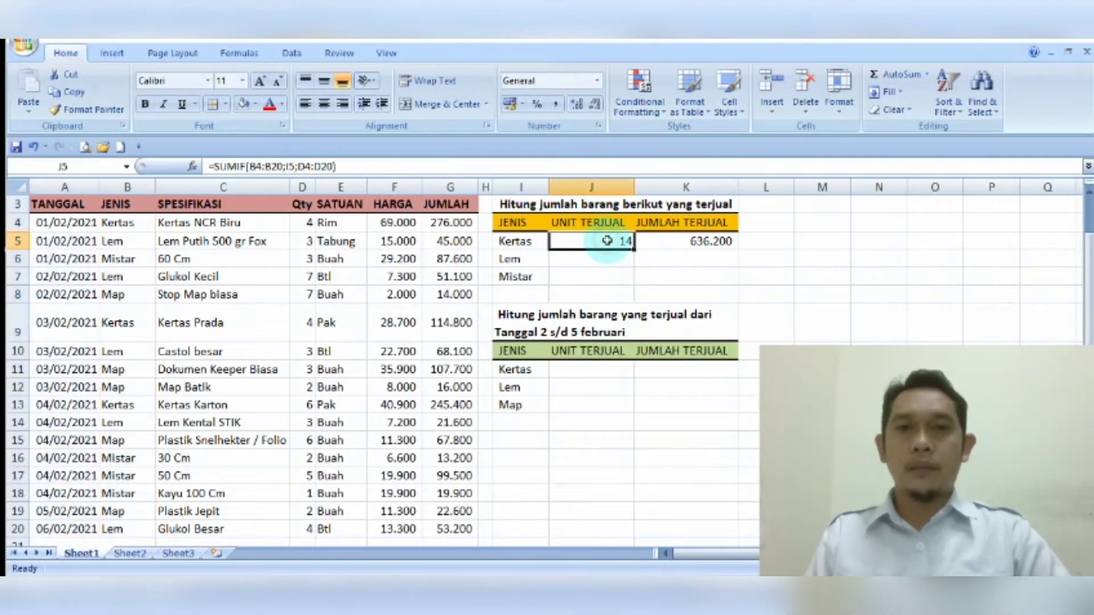
click(676, 241)
Copy the Kertas formulas in J5:K5 down to the Lem and Mistar rows, through row 7
key(Left)
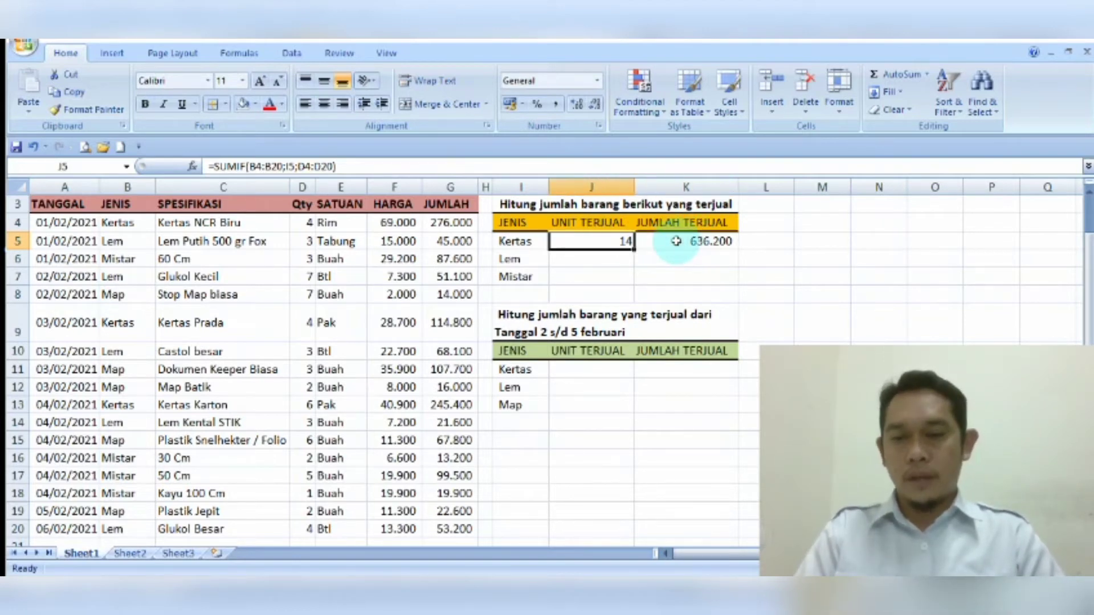
shift+click(676, 241)
key(ctrl+c)
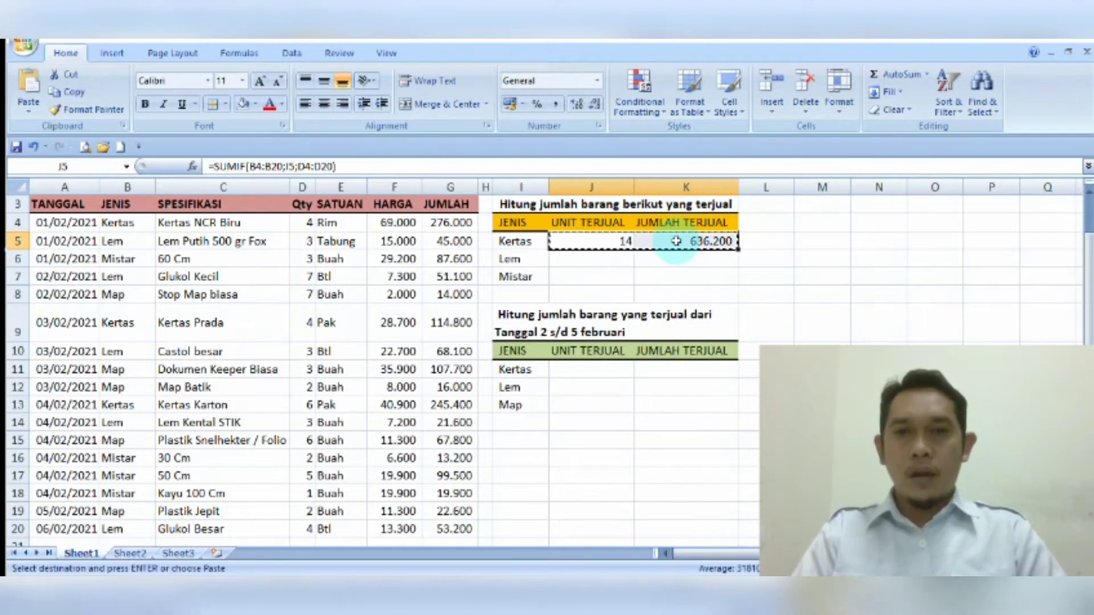
key(shift+Down)
key(shift+Down)
key(ctrl+v)
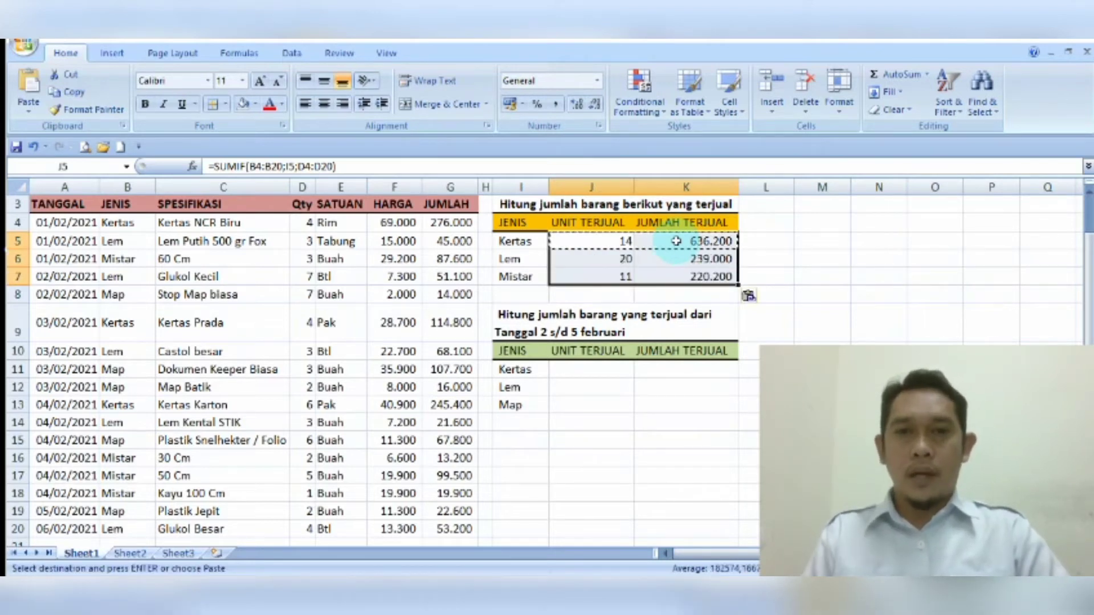
Check the ranges in the copied Lem formula in J6 and clear the Lem and Mistar results in J6:K7
click(620, 261)
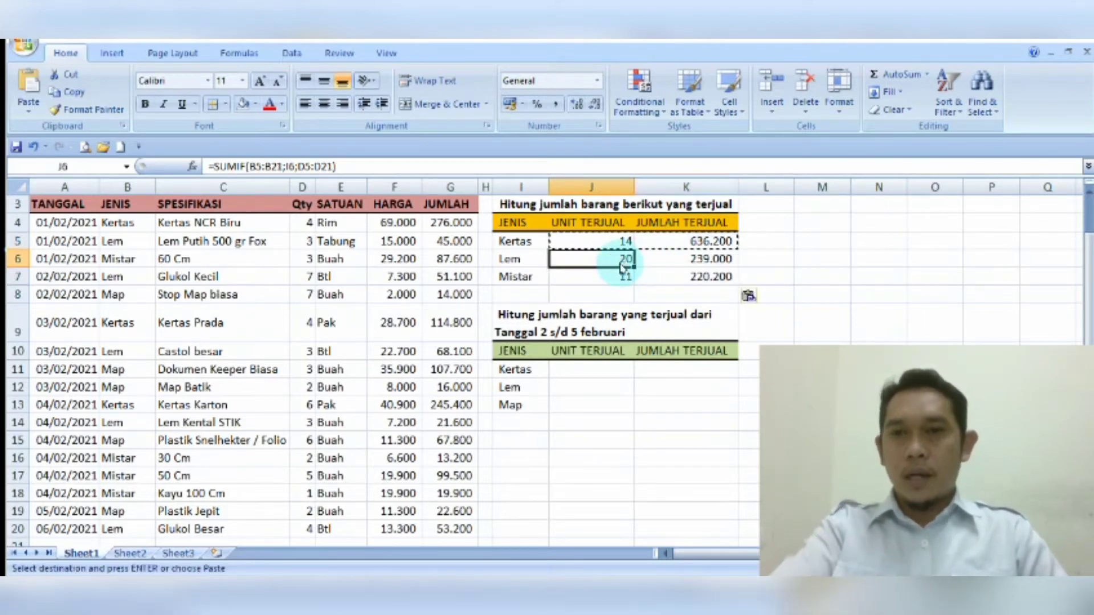
double_click(620, 261)
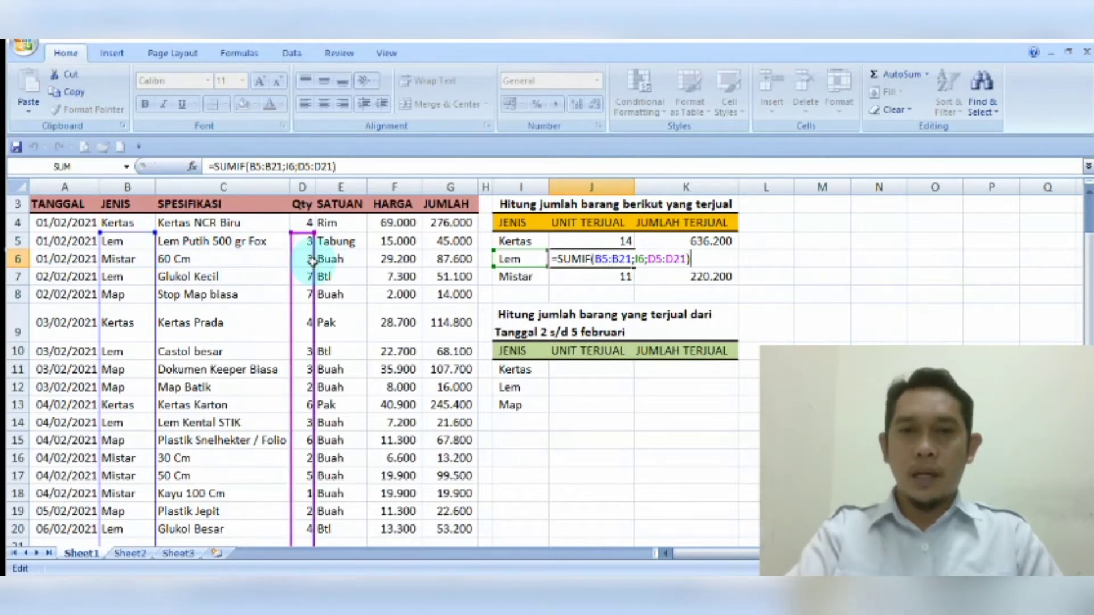
key(Escape)
key(Caps_Lock)
key(Right)
key(Left)
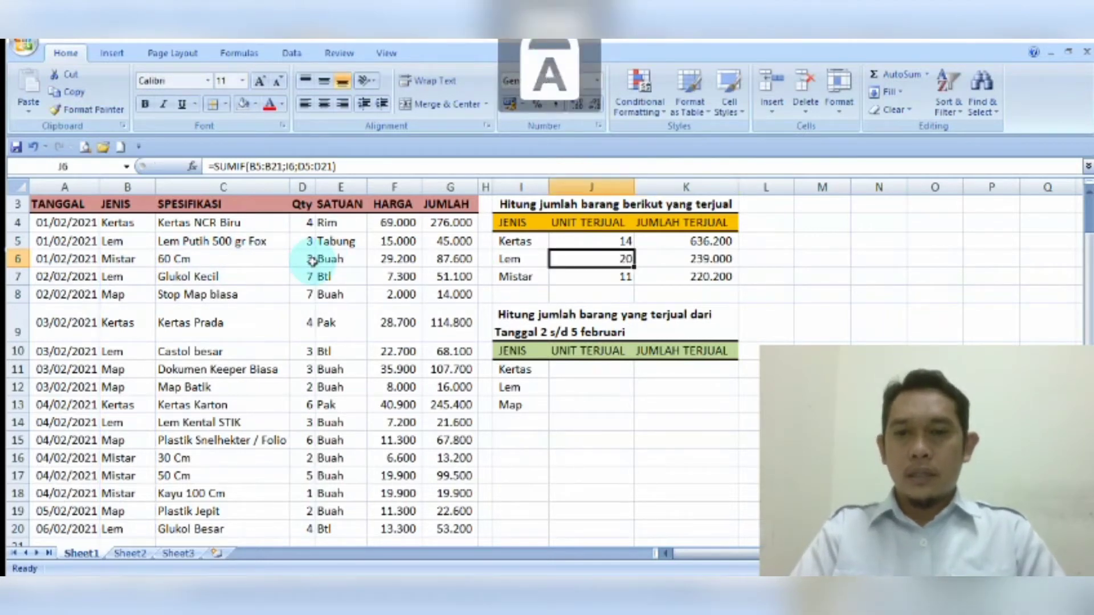
key(shift+Right)
key(shift+Down)
key(Delete)
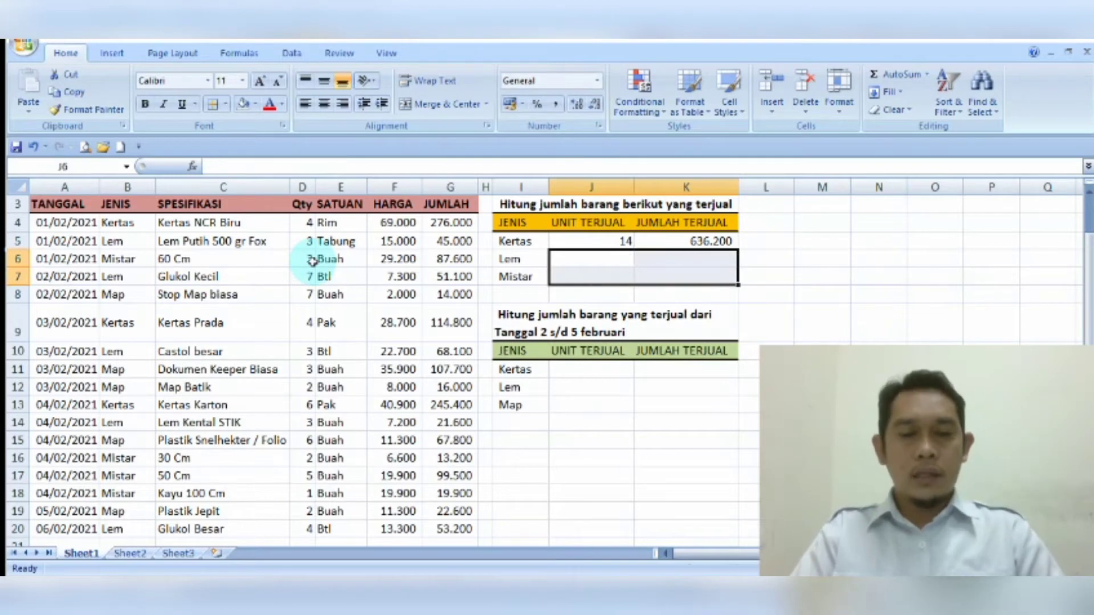
Make both ranges in the Kertas units formula in J5 absolute: =SUMIF($B$4:$B$20;I5;$D$4:$D$20)
key(Up)
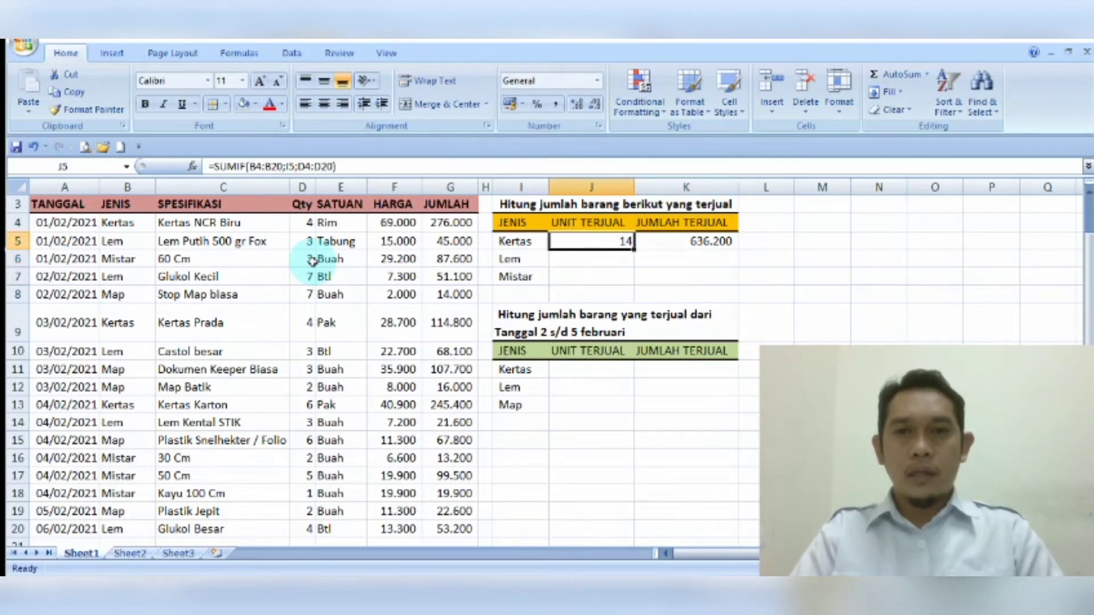
click(255, 167)
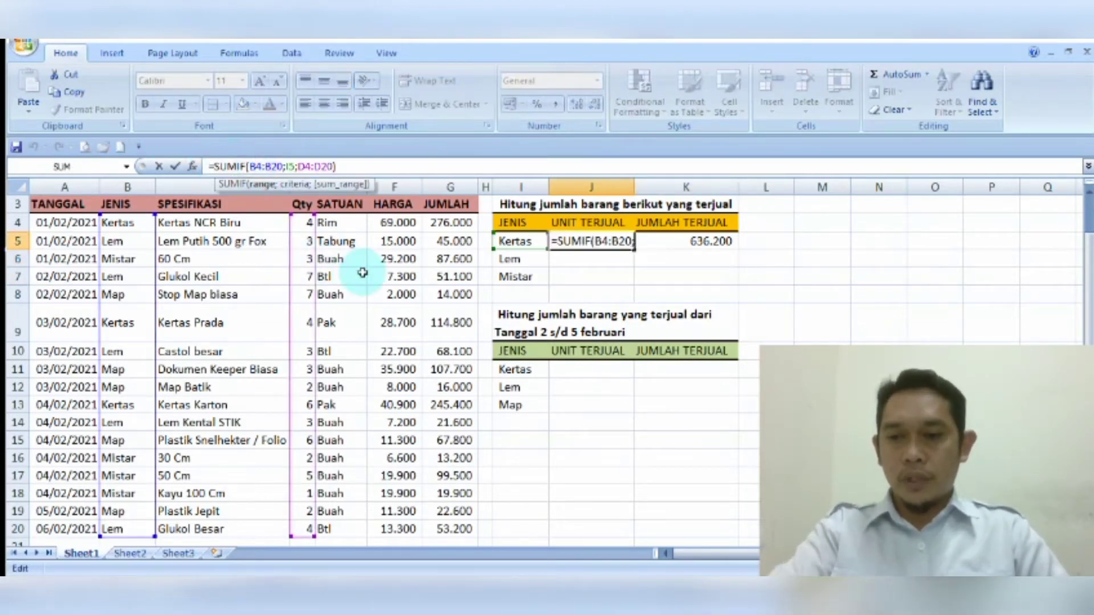
key(F4)
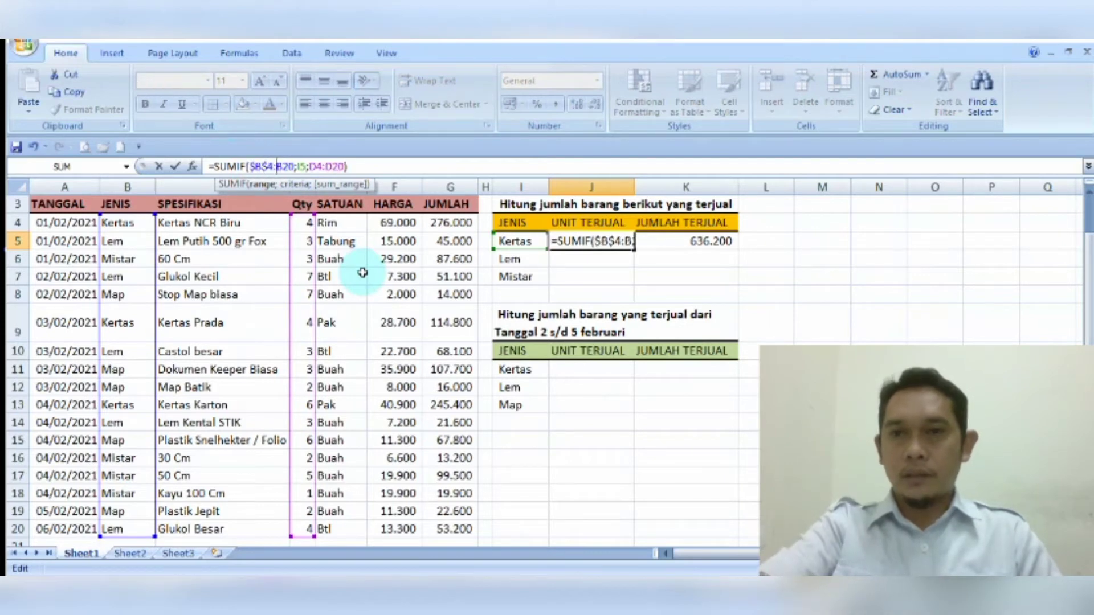
key(F4)
key(Right)
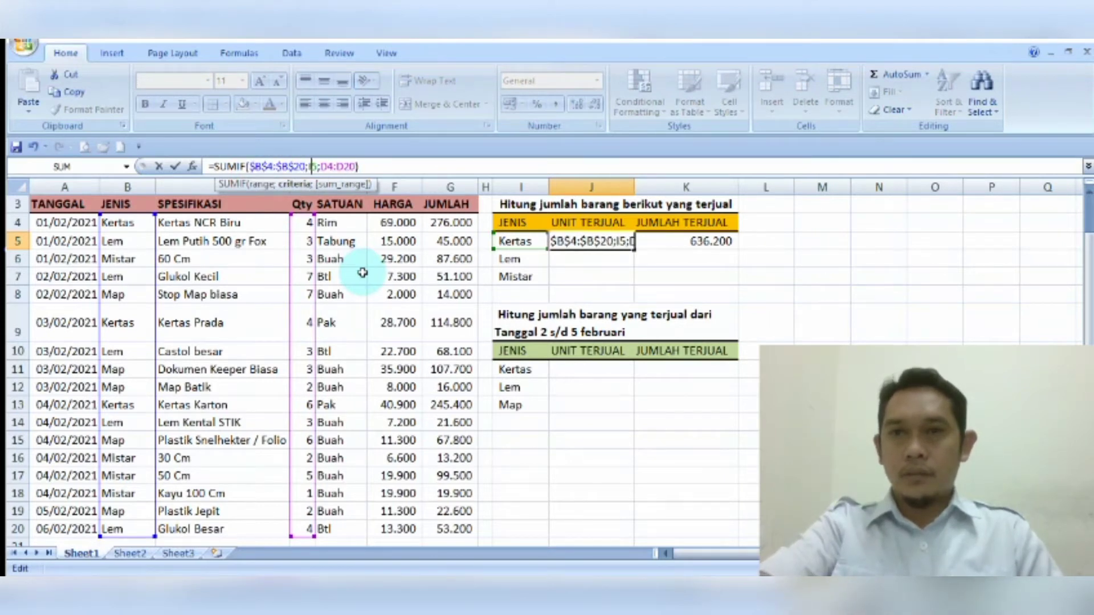
key(Right)
key(Right)
key(Right)
key(F4)
key(Right)
key(F4)
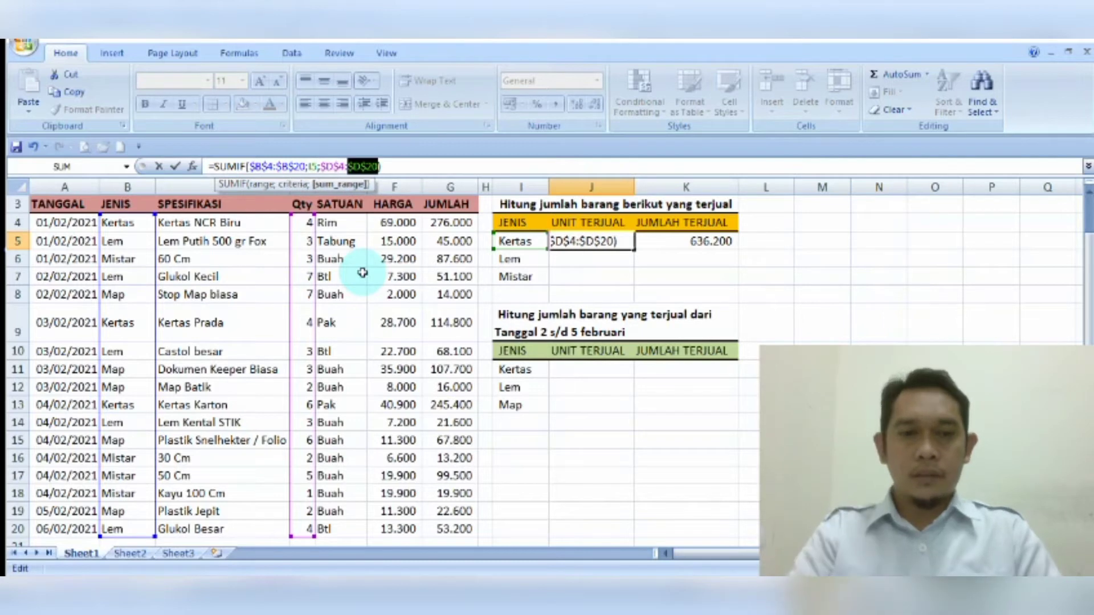
key(Return)
Make both ranges in the Kertas sales amount formula in K5 absolute: =SUMIF($B$4:$B$20;I5;$G$4:$G$20)
key(Up)
key(Right)
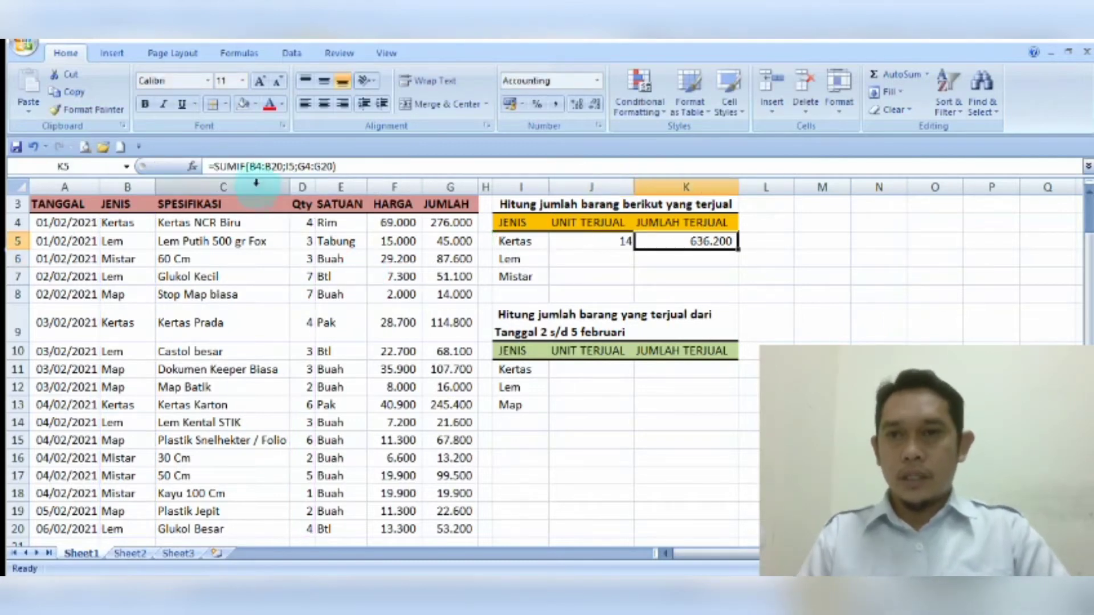
click(255, 165)
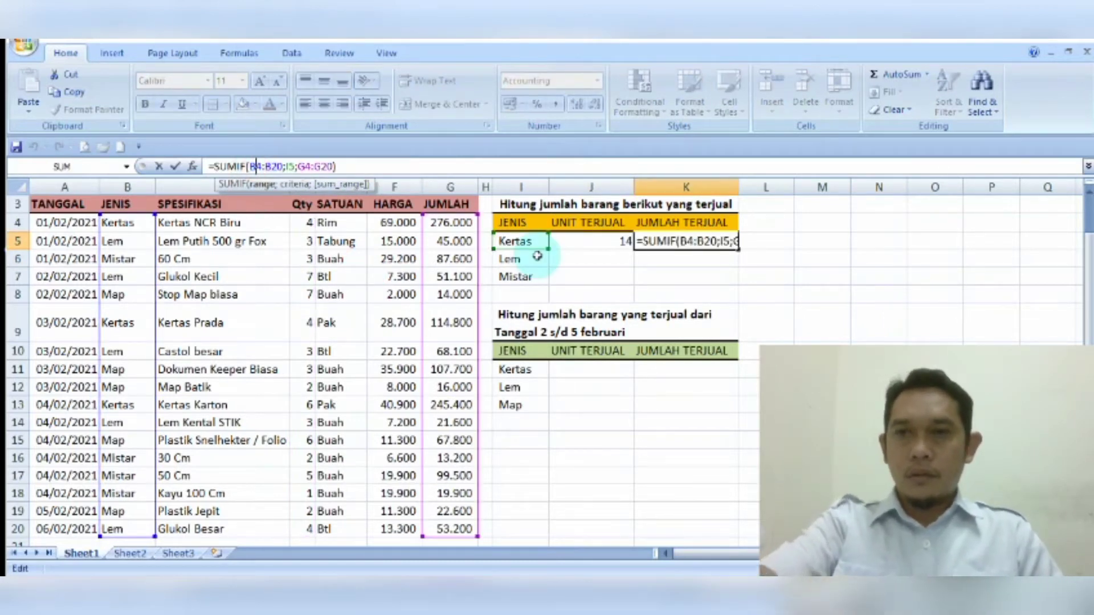
key(F4)
key(F4)
key(Right)
key(Right)
key(Right)
key(Right)
key(Right)
key(Right)
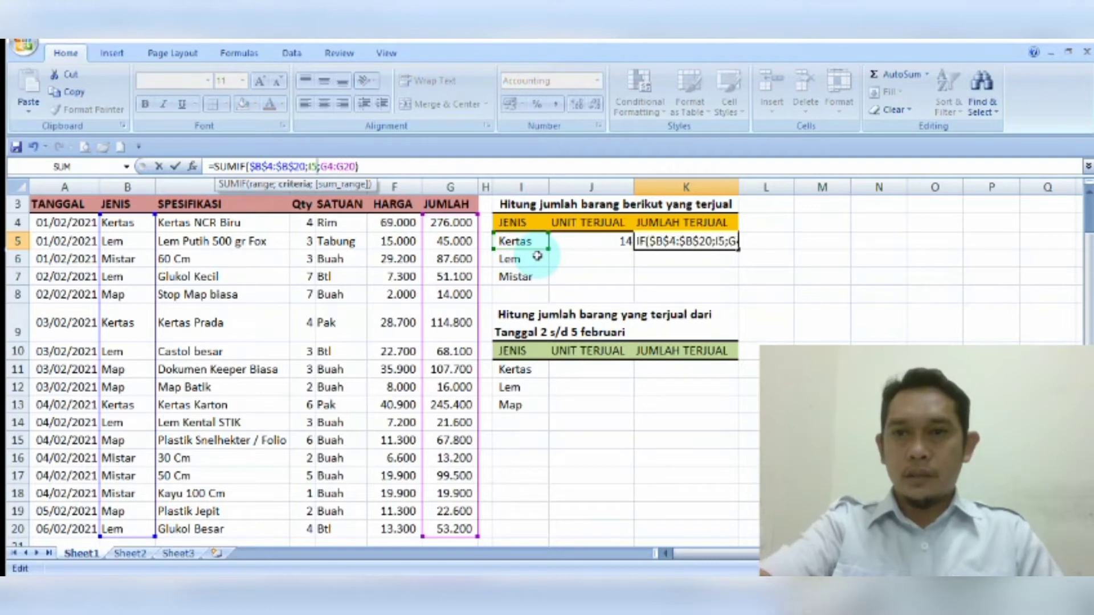
key(F4)
key(Right)
key(Right)
key(F4)
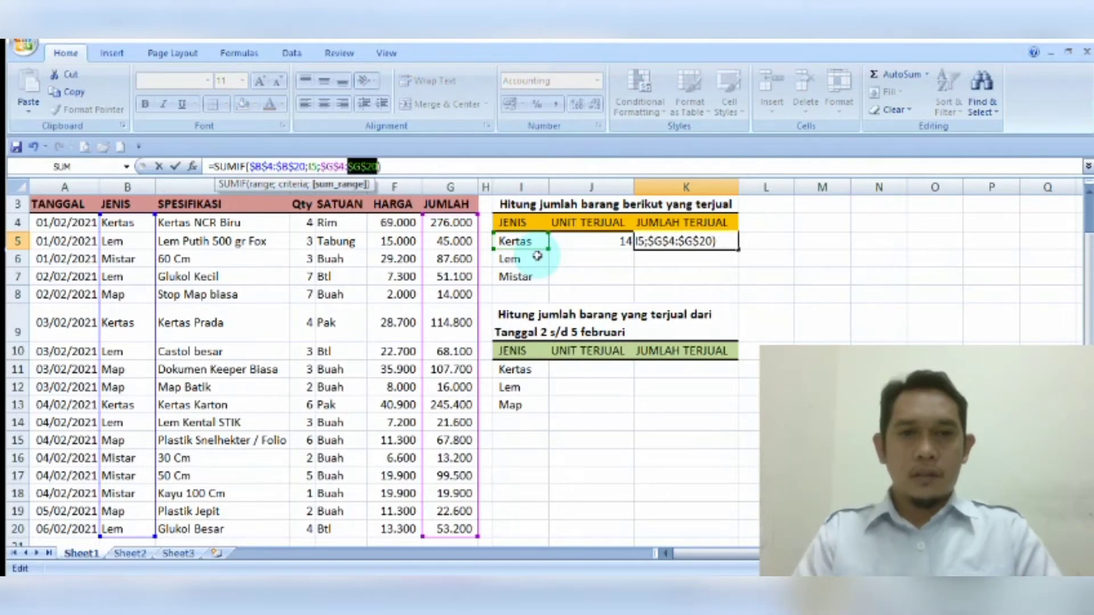
key(Return)
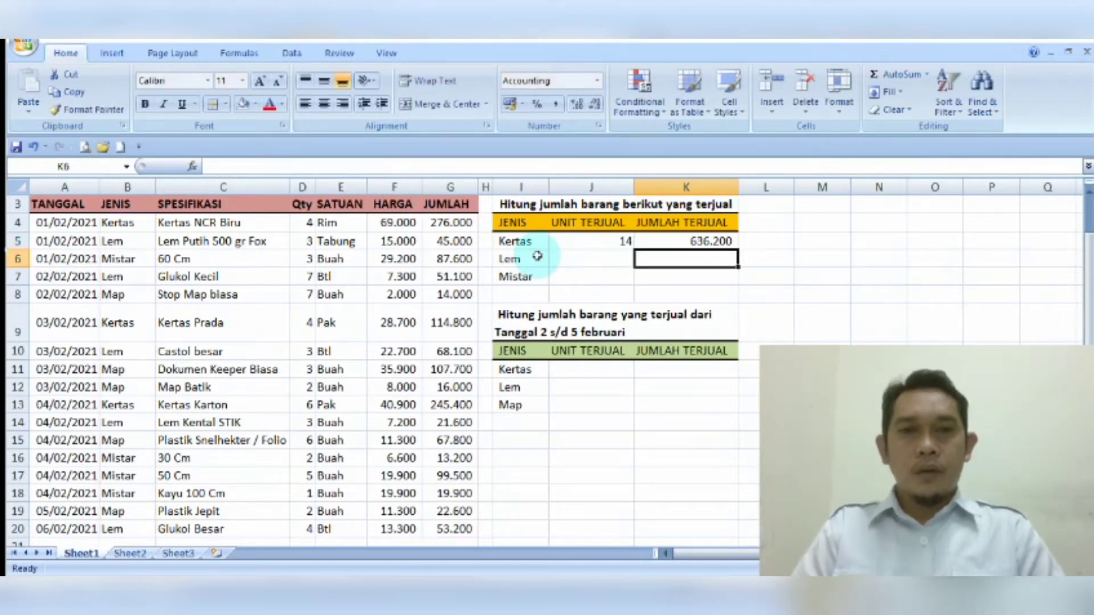
Copy the absolute-range formulas in J5:K5 down to the Lem and Mistar rows, through row 7
key(Up)
key(Left)
key(shift+Right)
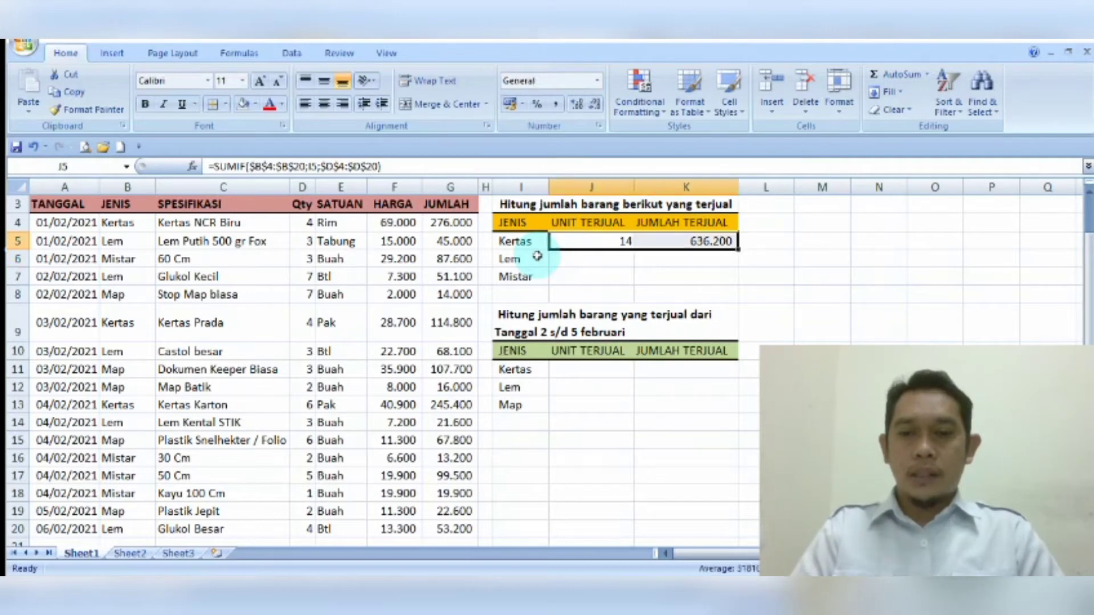
key(ctrl+c)
key(shift+Down)
key(shift+Down)
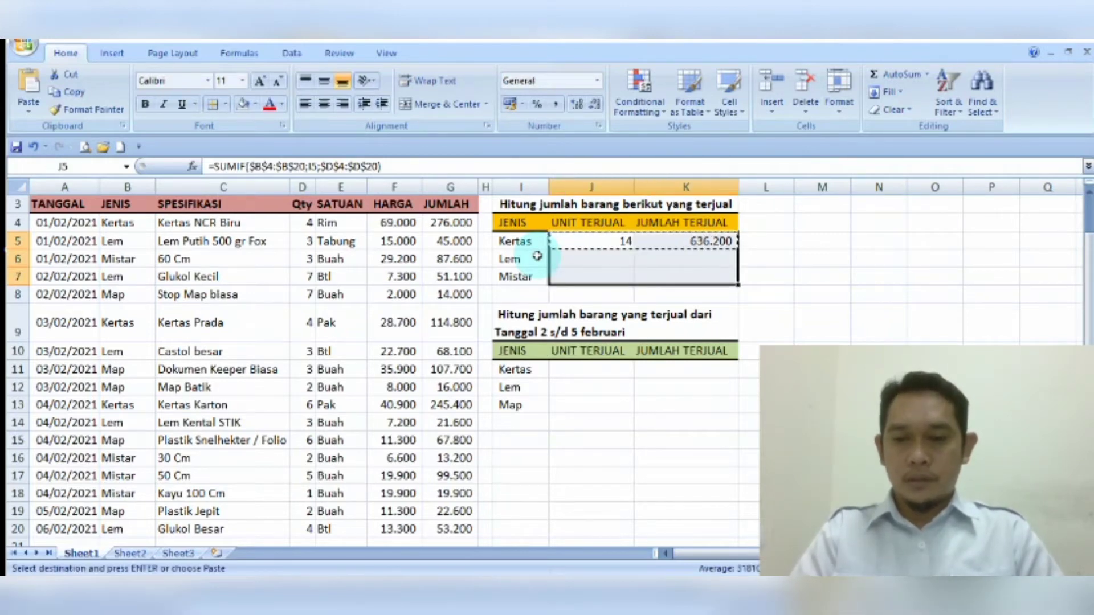
key(ctrl+v)
key(Down)
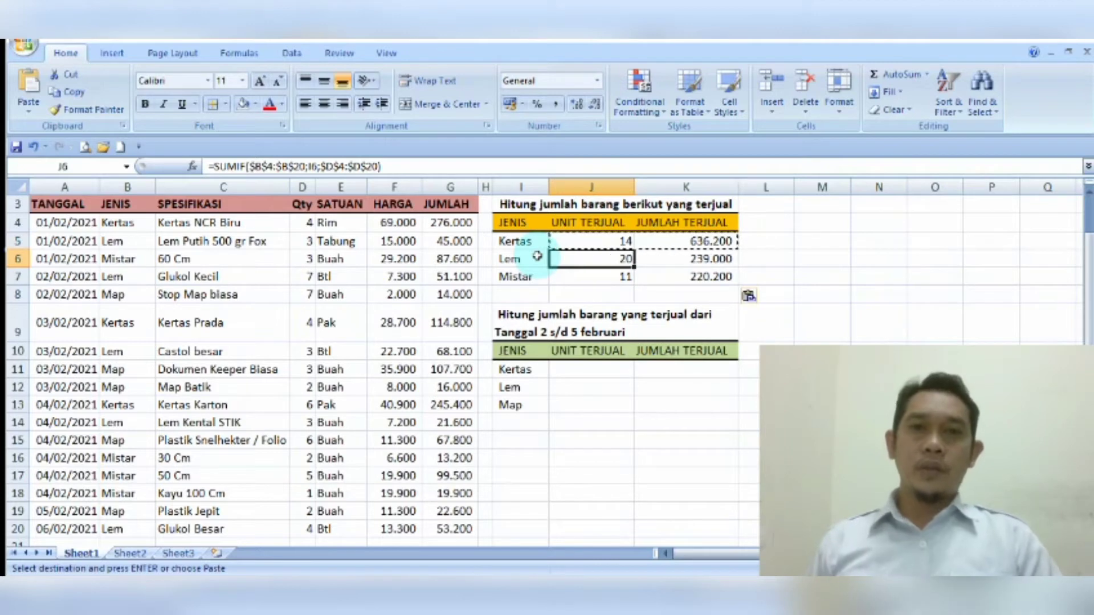
key(Down)
key(Up)
key(Up)
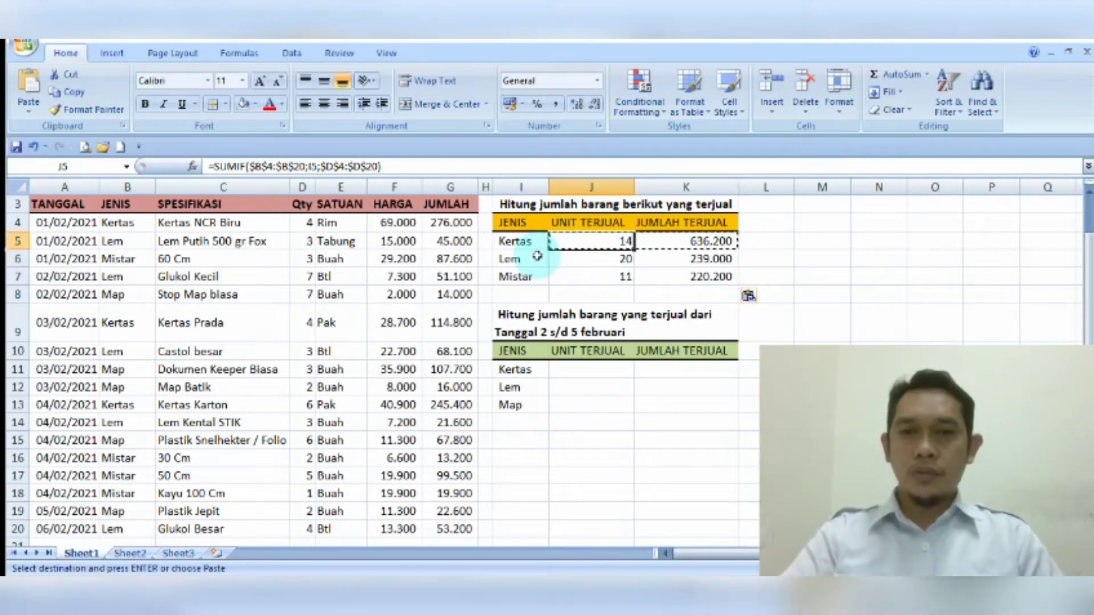
key(Escape)
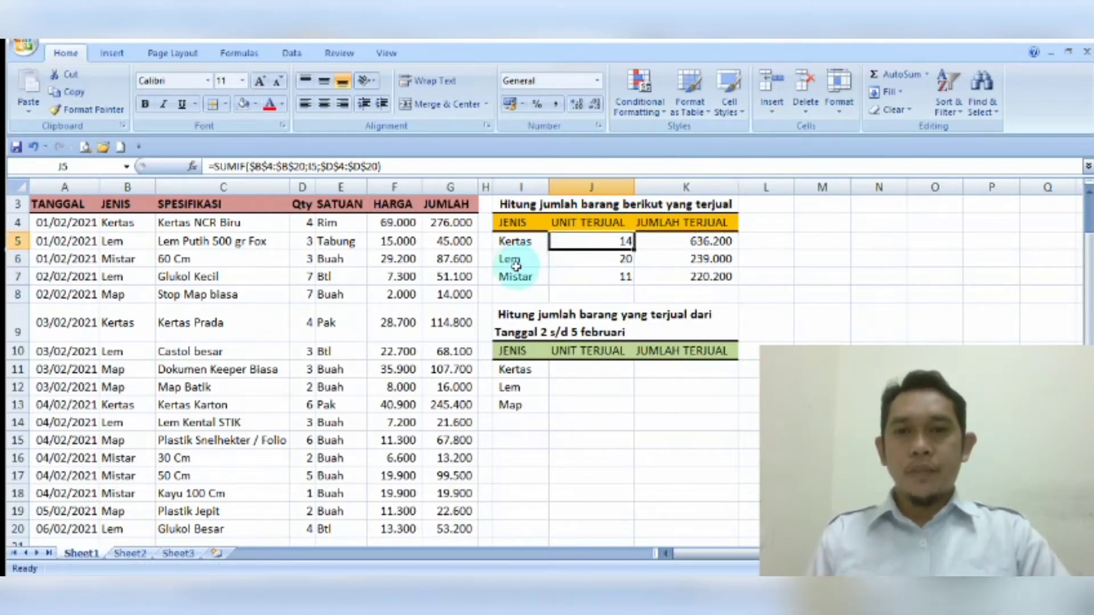
Review the unit and amount totals for Lem and Mistar against the sales table, and the heading of the date-range summary
click(515, 264)
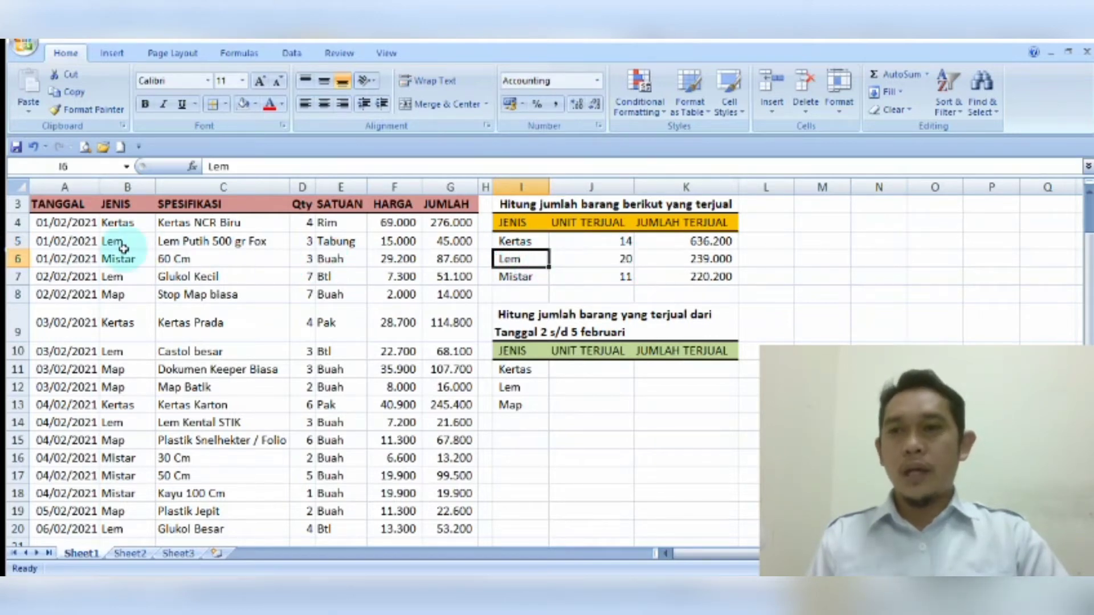
click(70, 225)
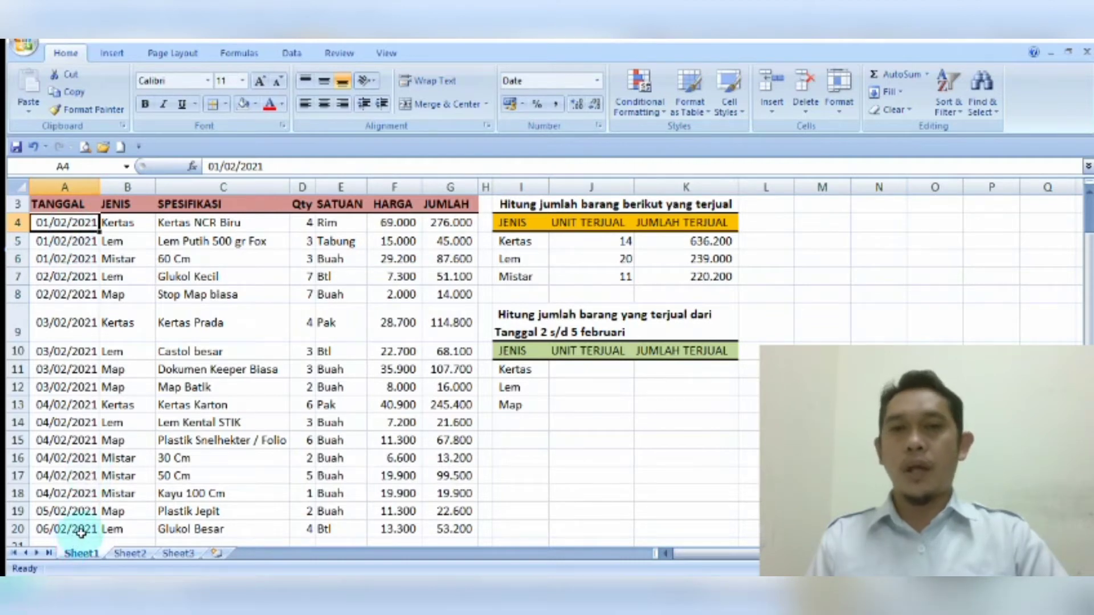
click(617, 261)
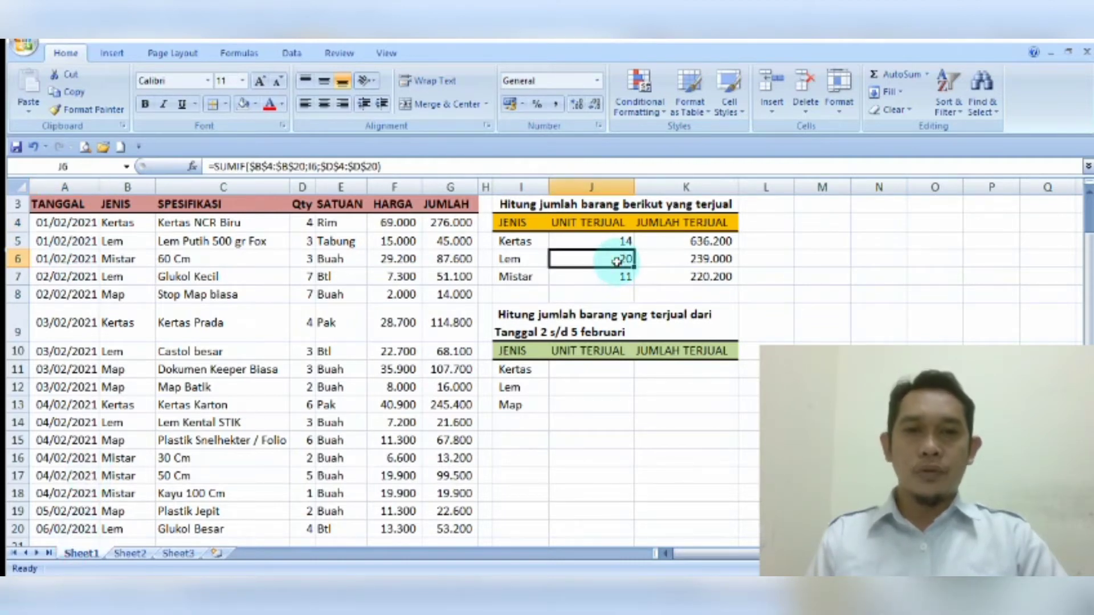
click(720, 261)
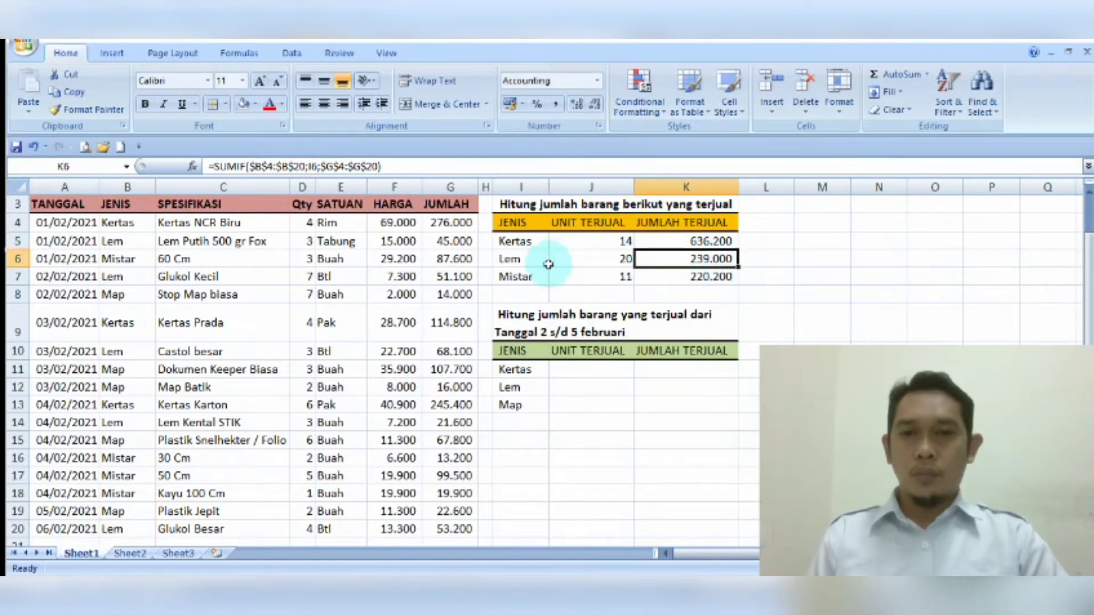
key(Down)
key(Left)
key(Left)
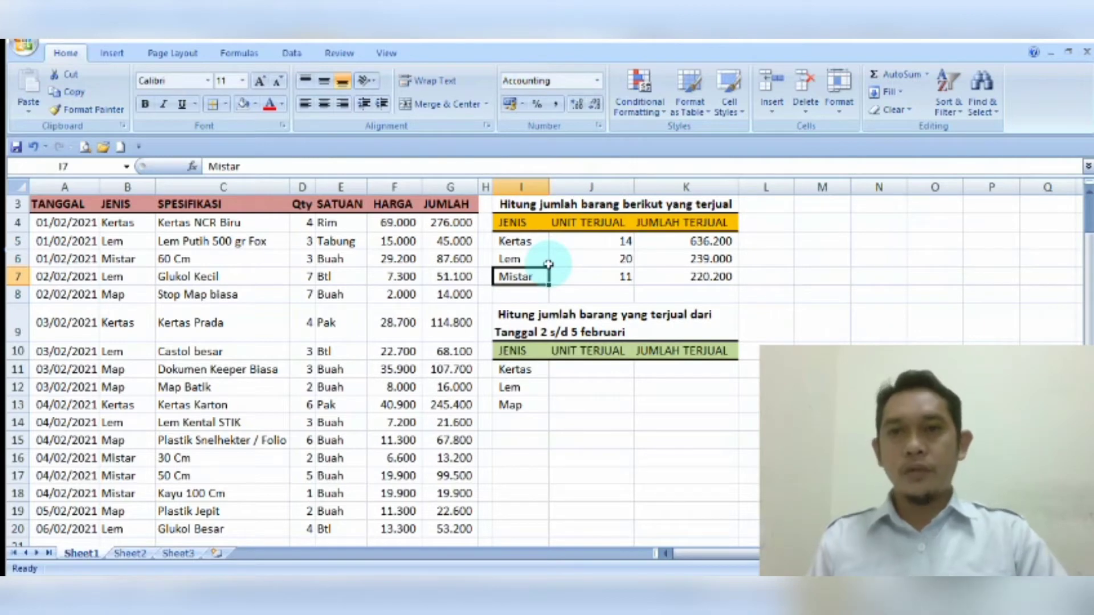
key(Down)
key(Down)
key(Down)
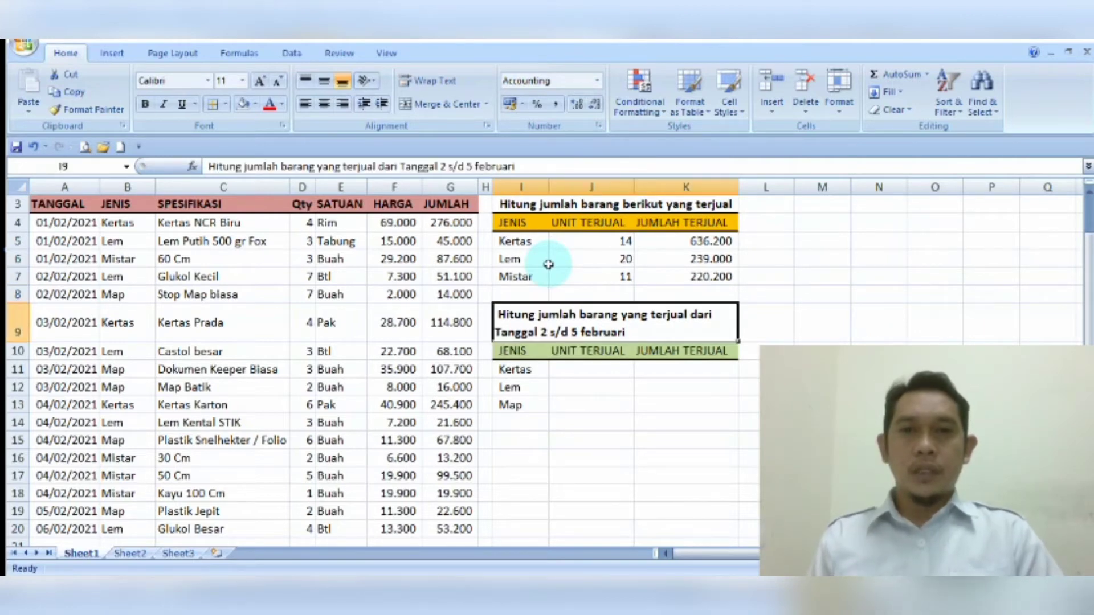
key(Up)
key(Up)
key(Up)
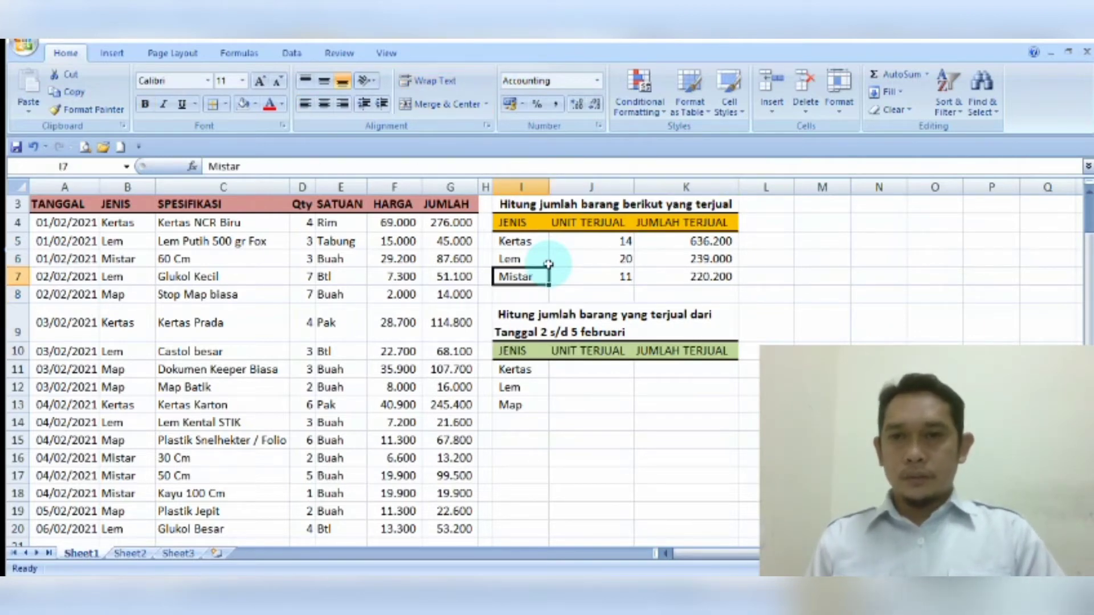
key(Up)
key(Up)
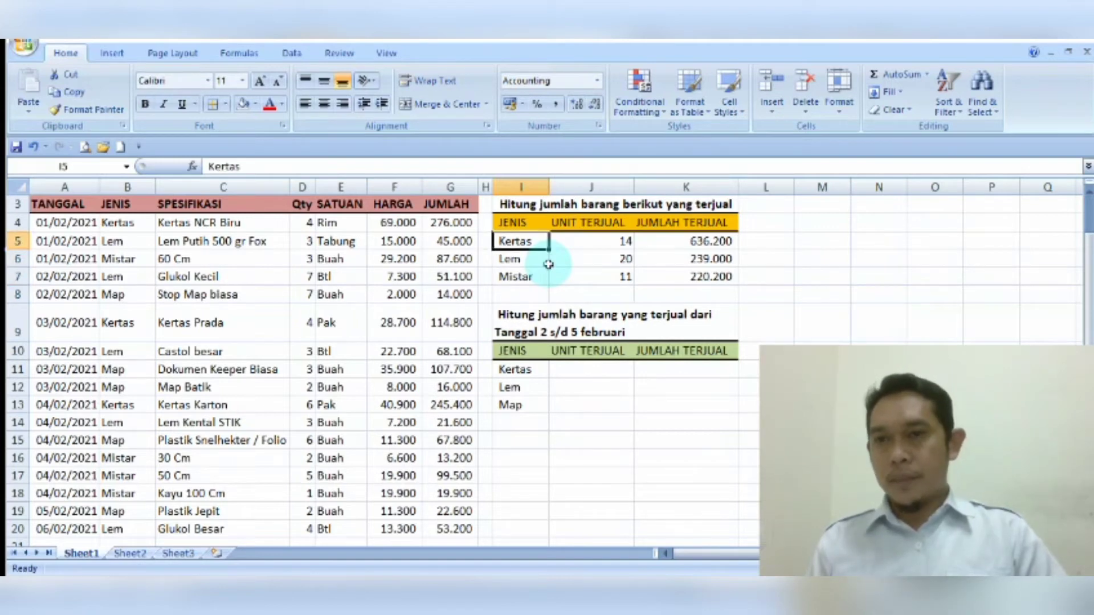
Check the Kertas unit total by adding its quantities in I15 with =D4+D9+D13, and clear the cell
click(123, 223)
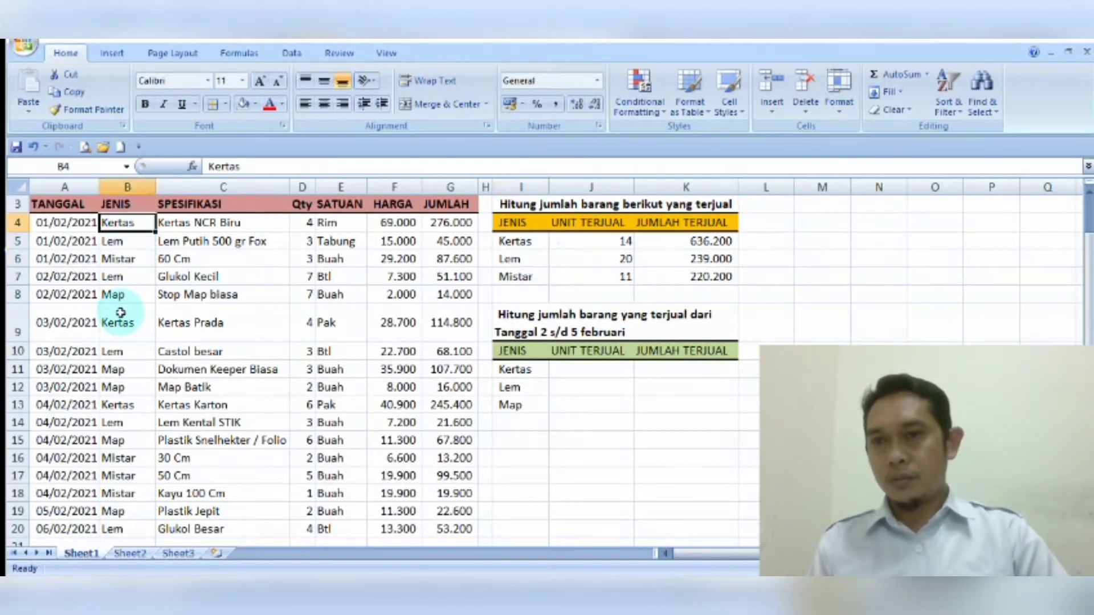
click(121, 324)
click(125, 404)
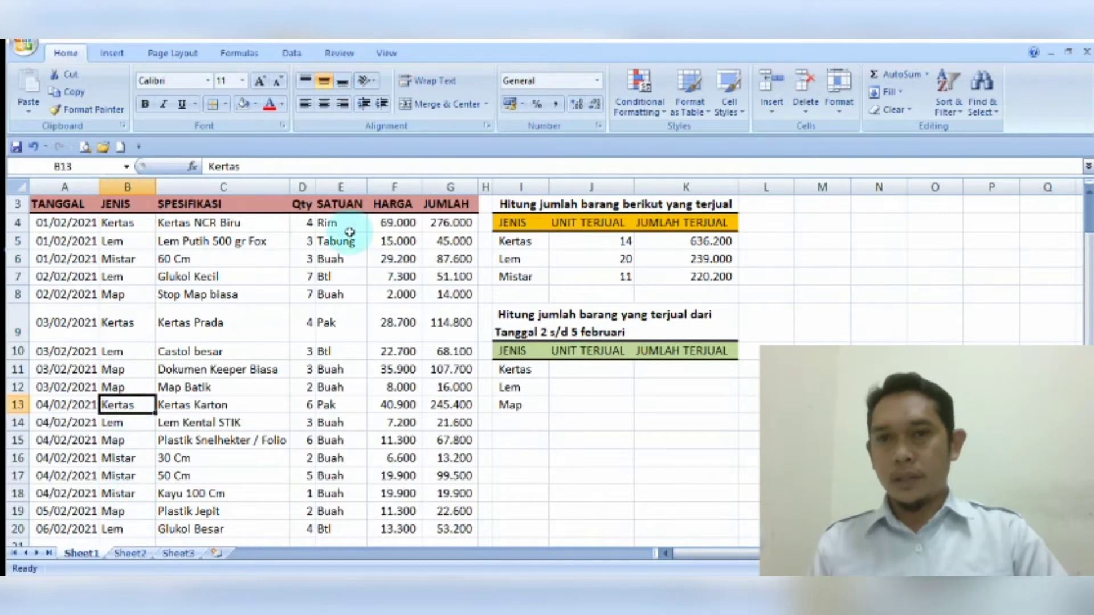
click(525, 440)
text(=SU)
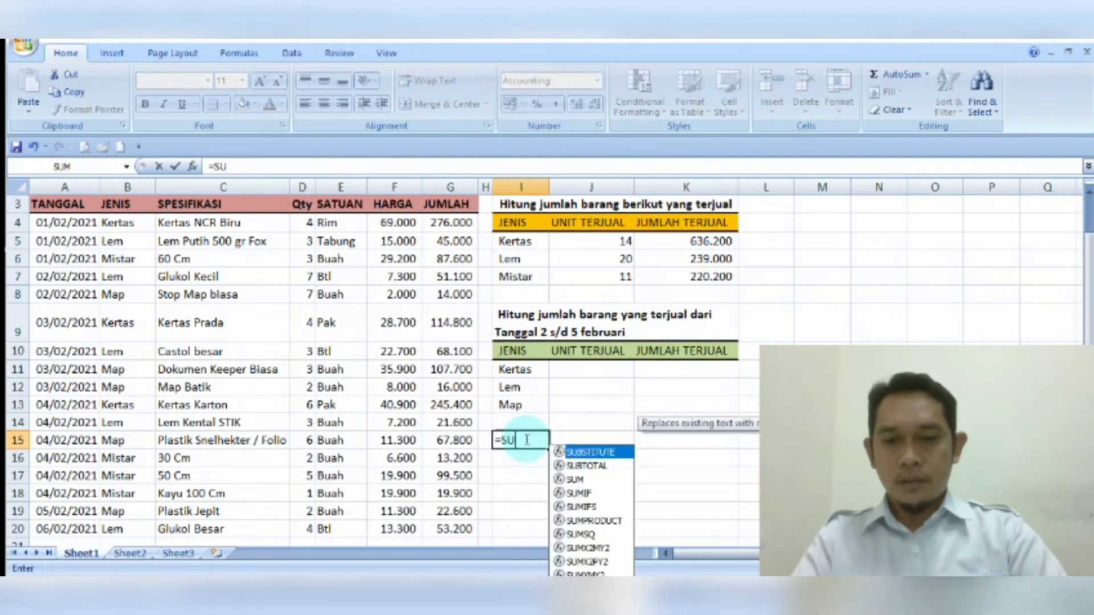
text(M)
key(BackSpace)
key(BackSpace)
key(BackSpace)
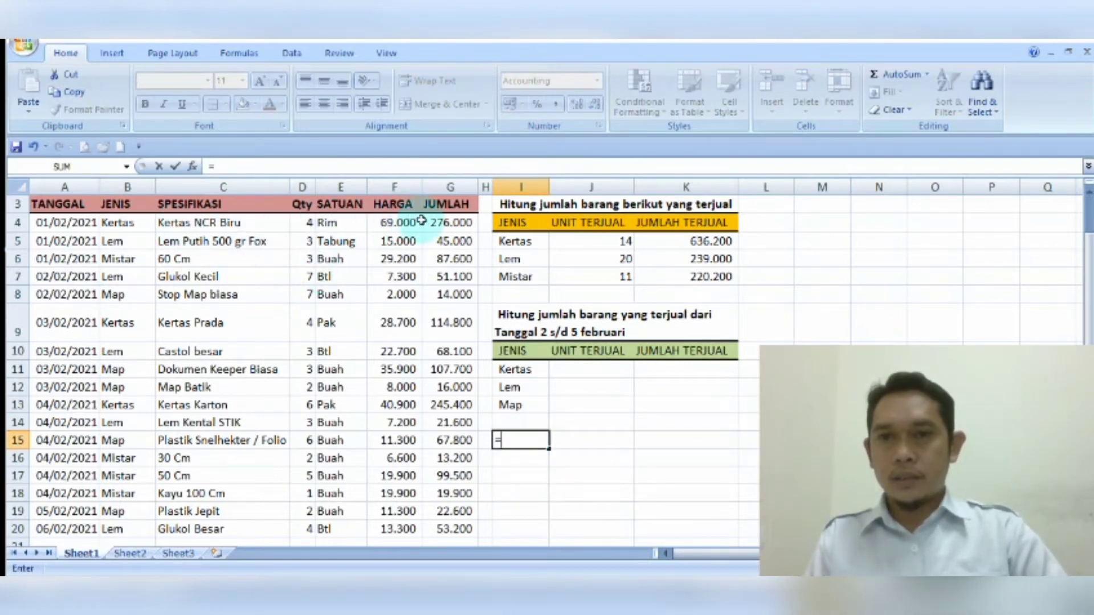
click(312, 225)
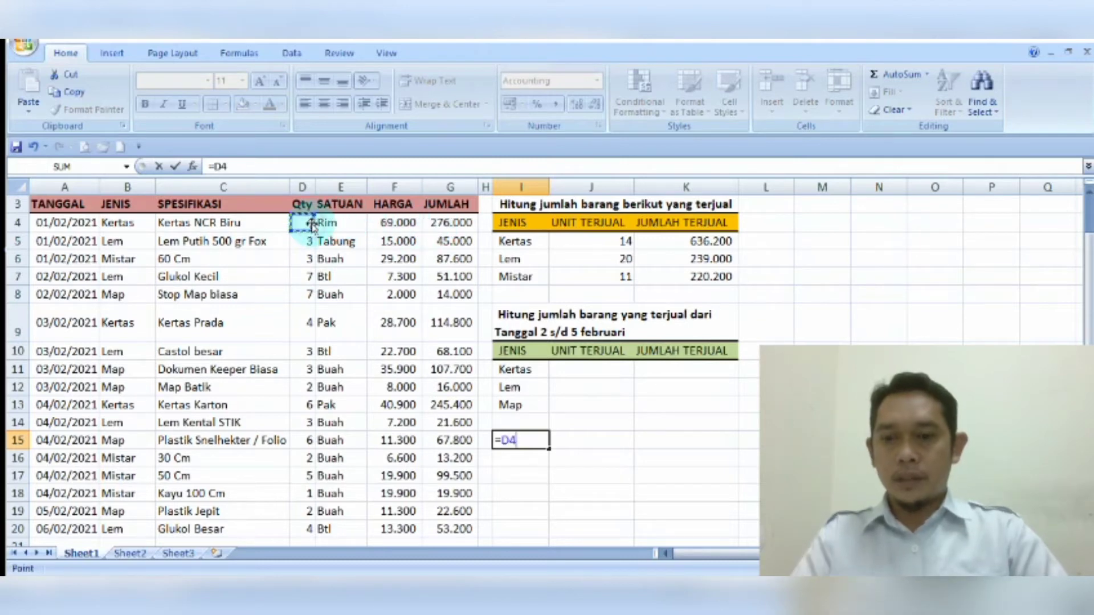
text(+)
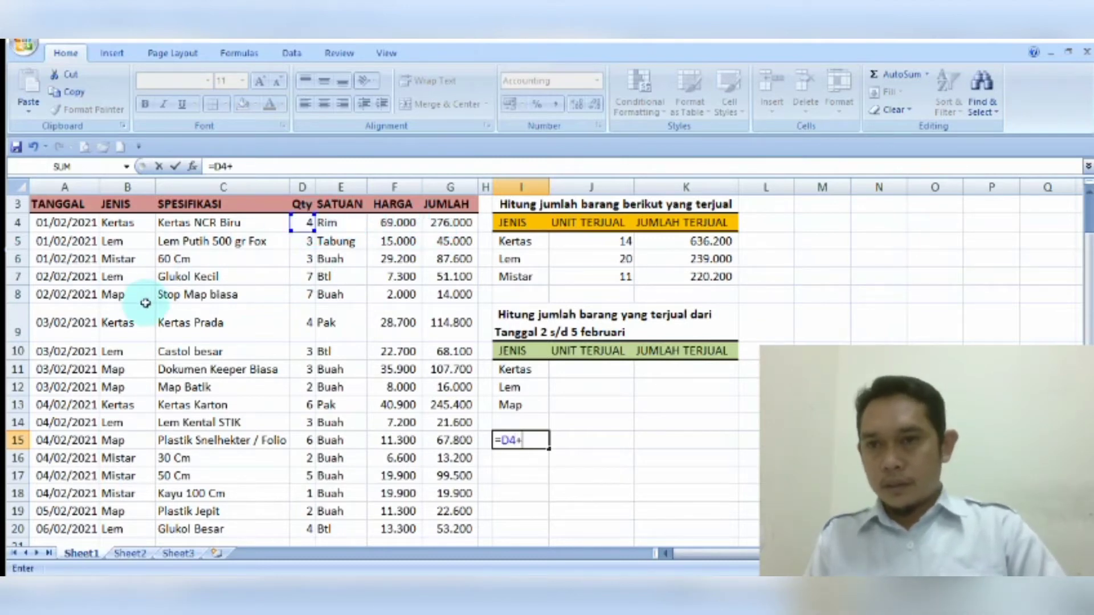
click(308, 322)
text(+)
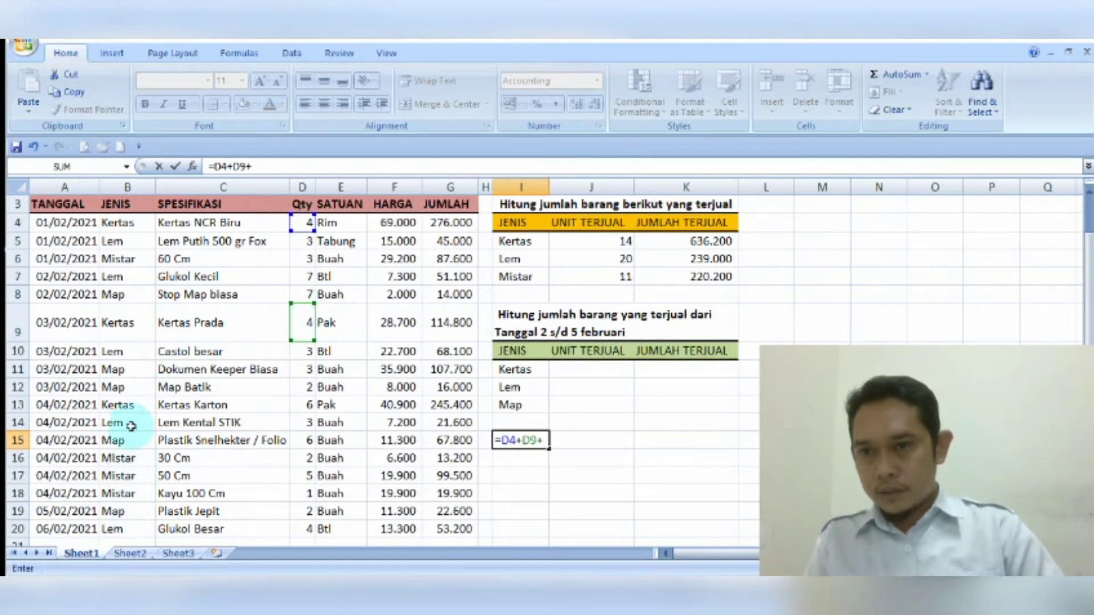
click(307, 404)
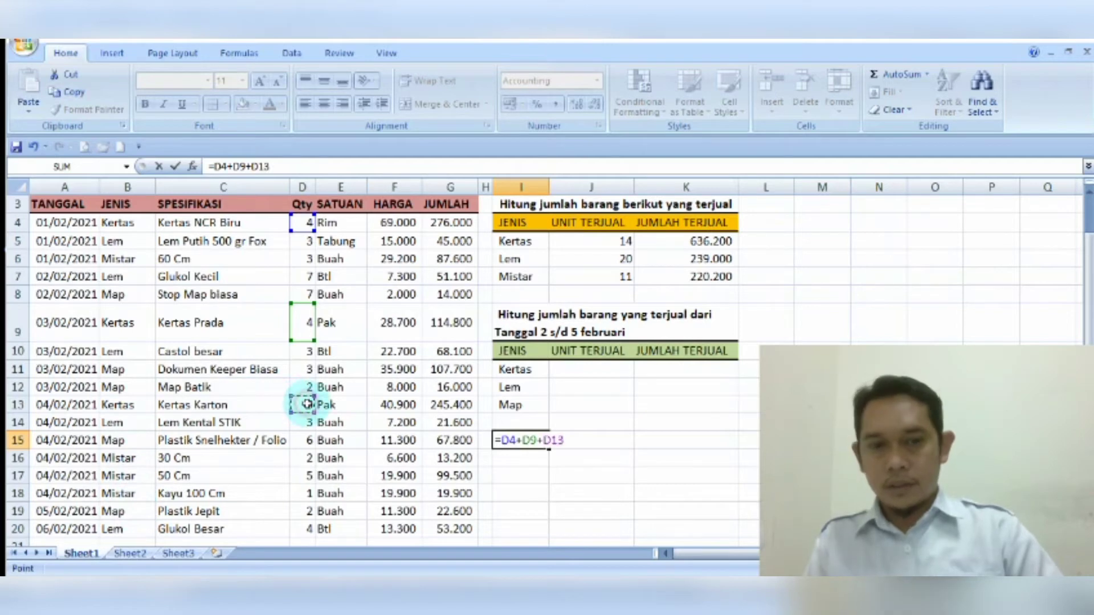
key(Return)
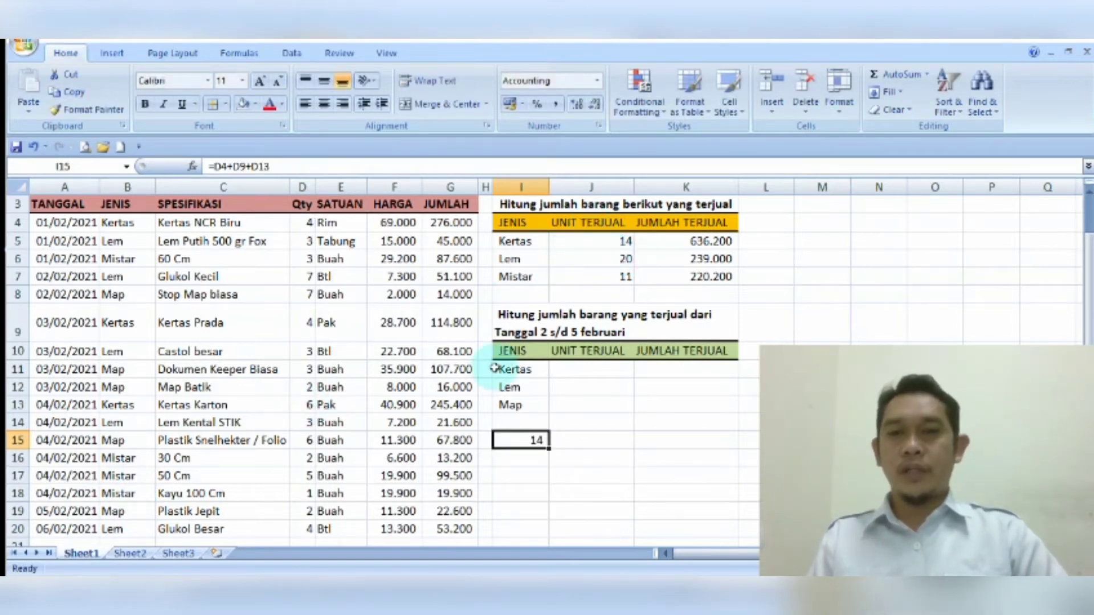
key(Delete)
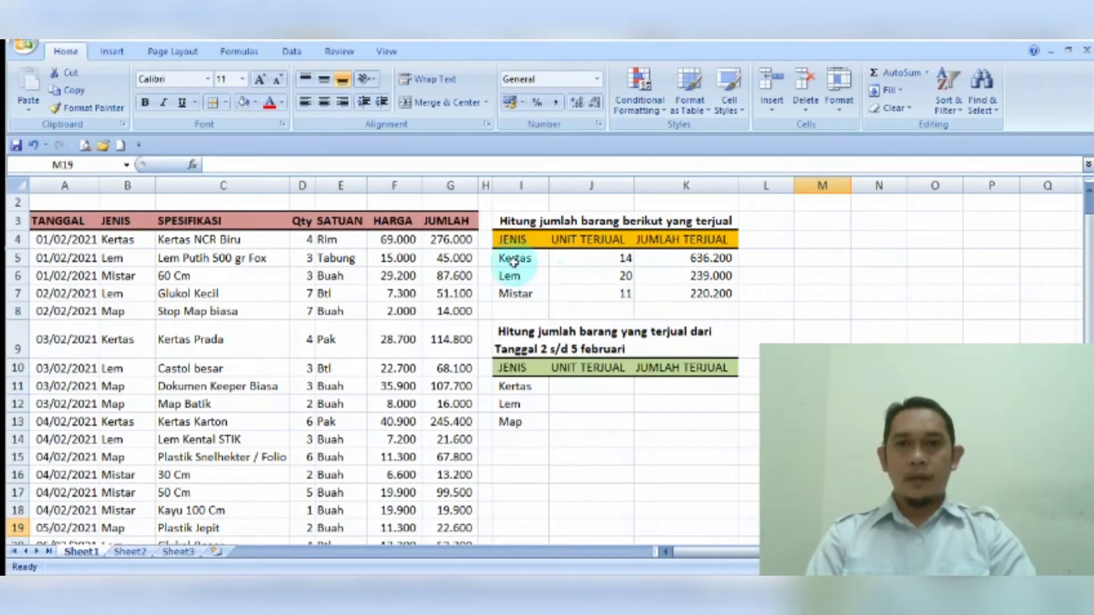
Start a SUMIFS formula in J11 for the Kertas units sold from 2 to 5 February, with sum range D4:D20
click(594, 259)
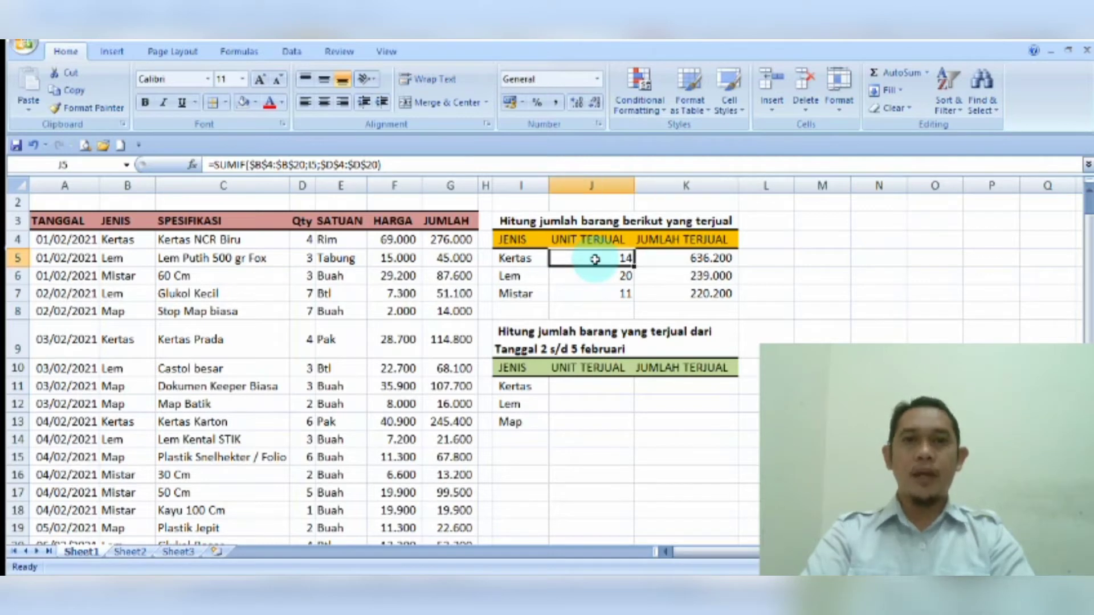
drag(595, 260, 684, 258)
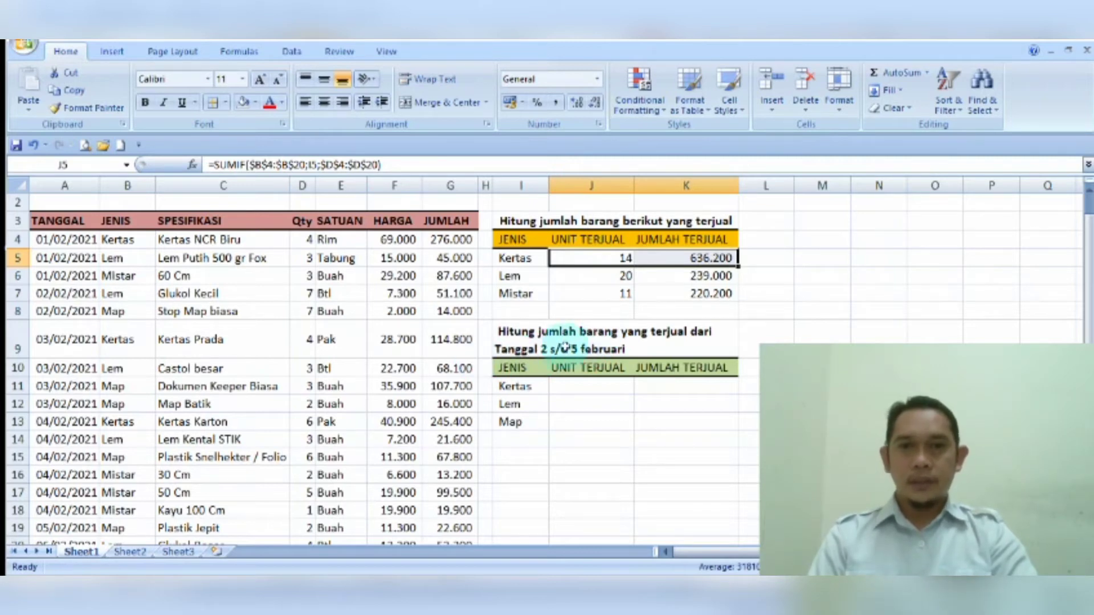
click(570, 345)
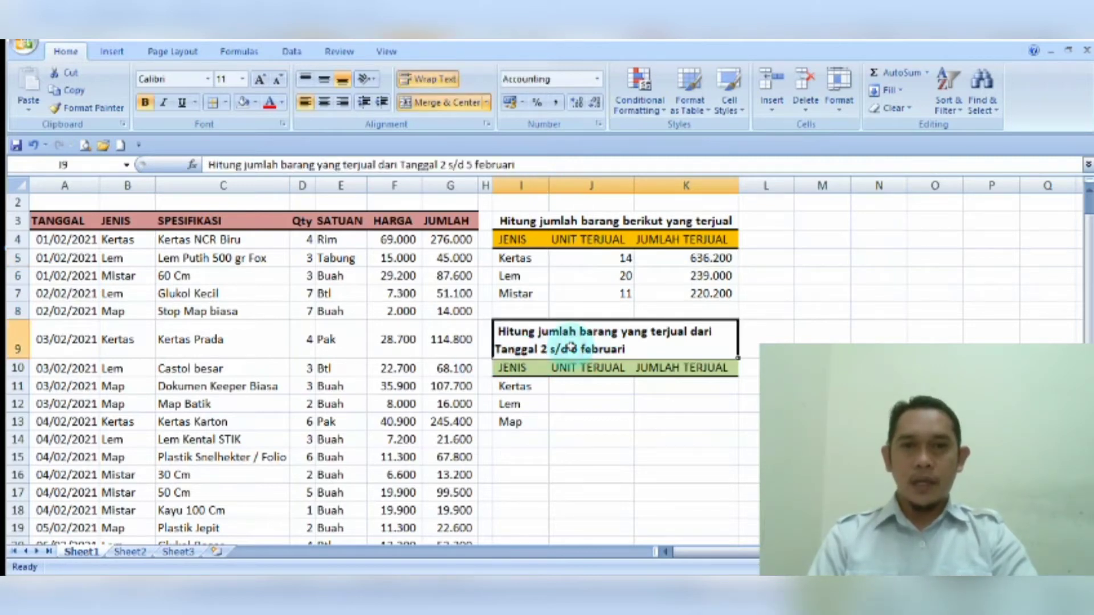
click(524, 393)
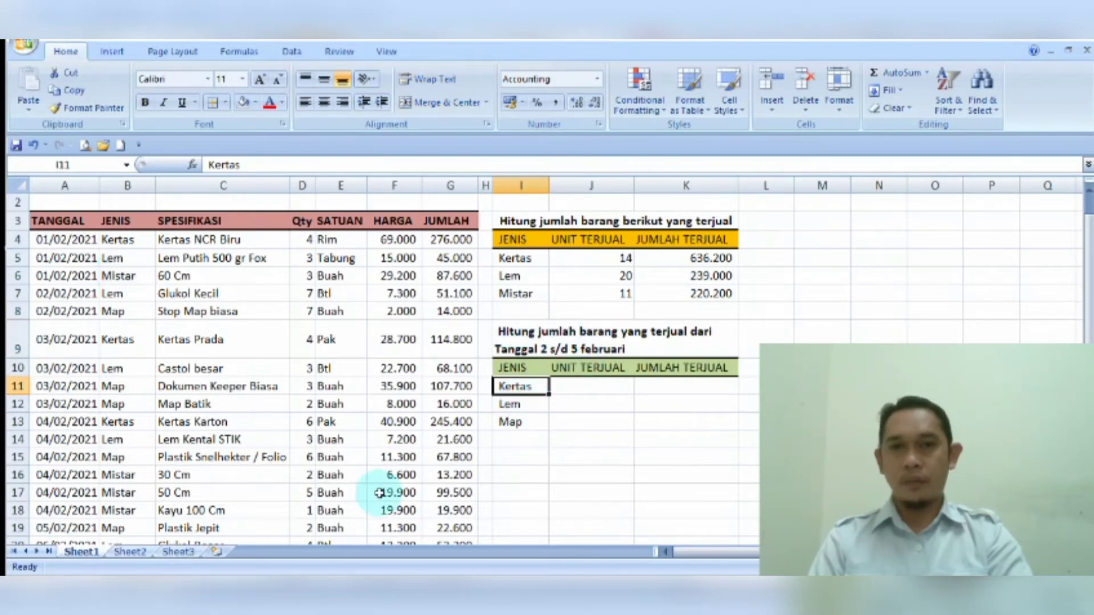
click(574, 388)
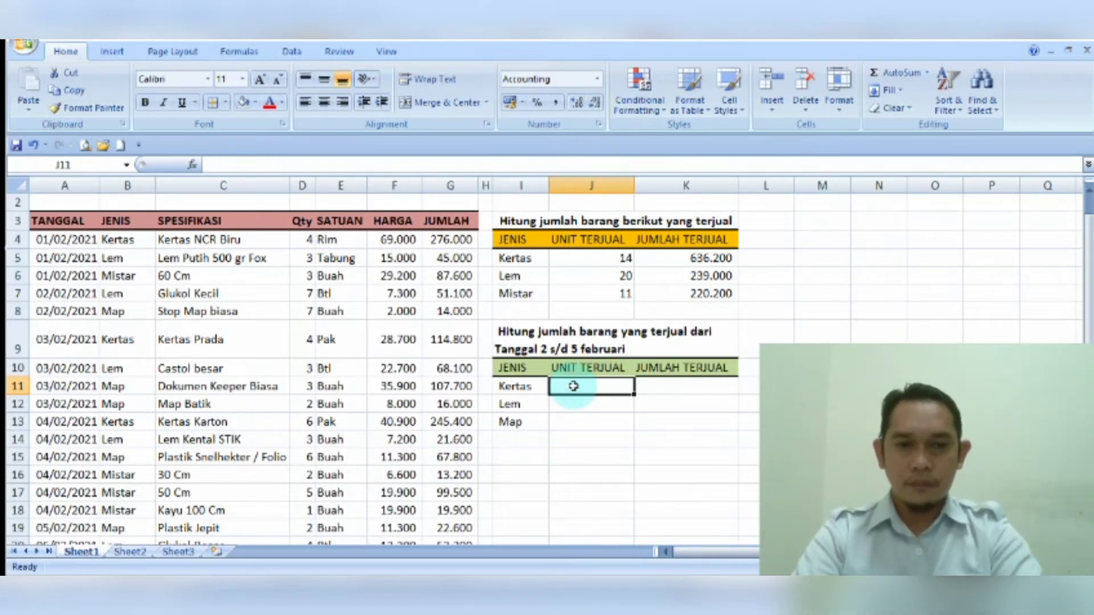
text(=SUMI)
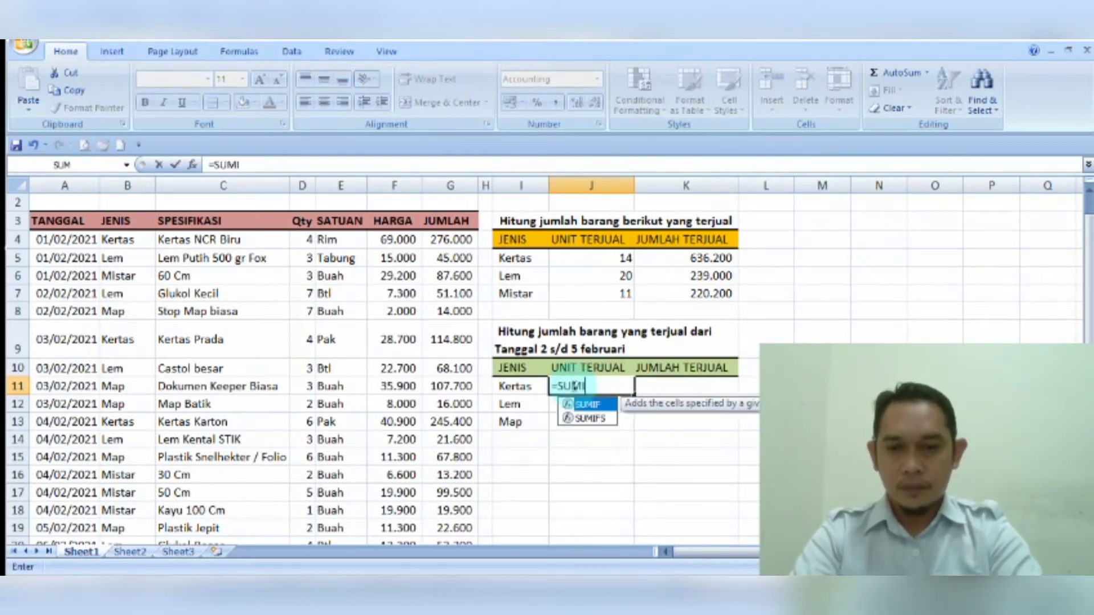
text(FS)
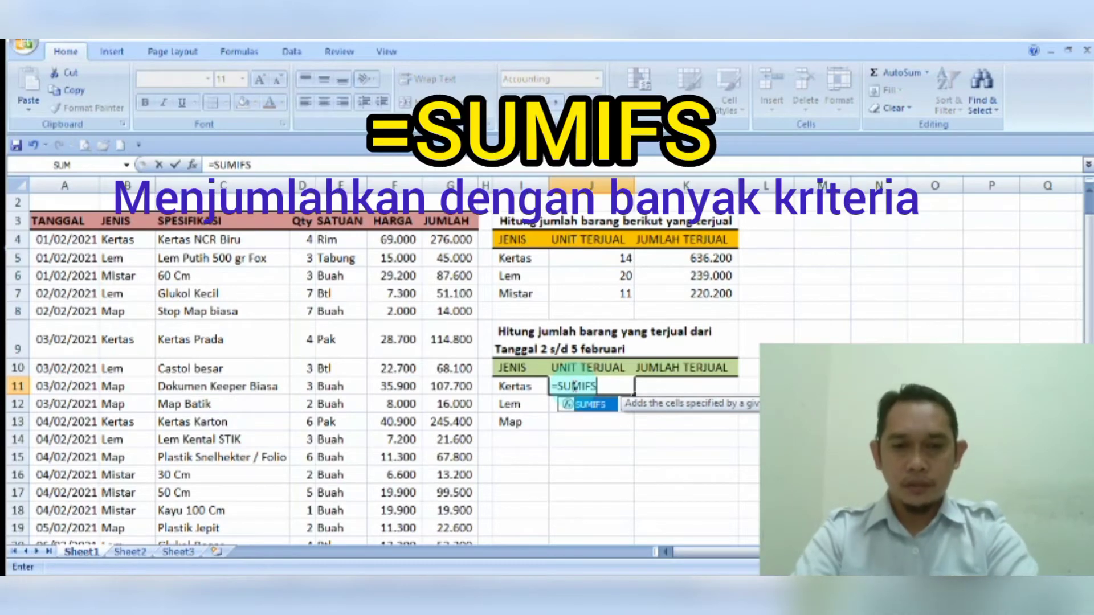
text(()
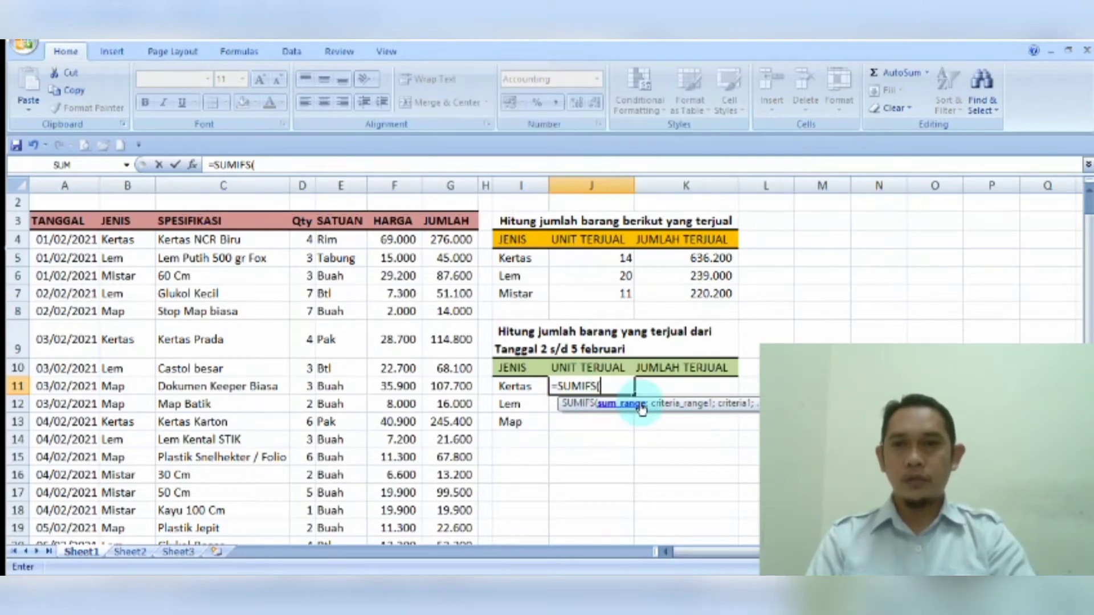
drag(310, 242, 303, 503)
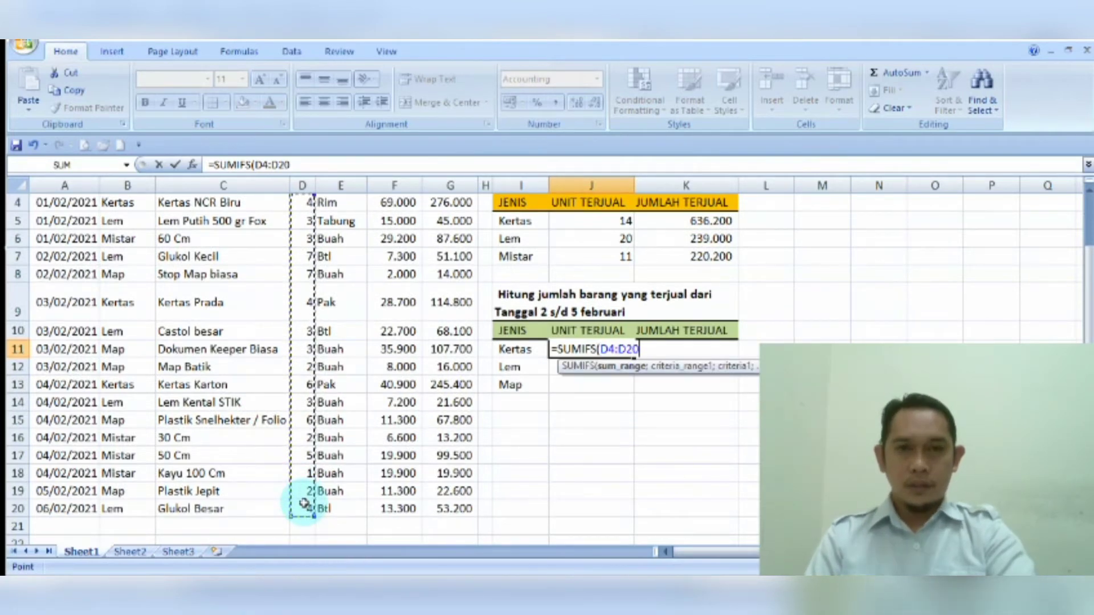
text(;)
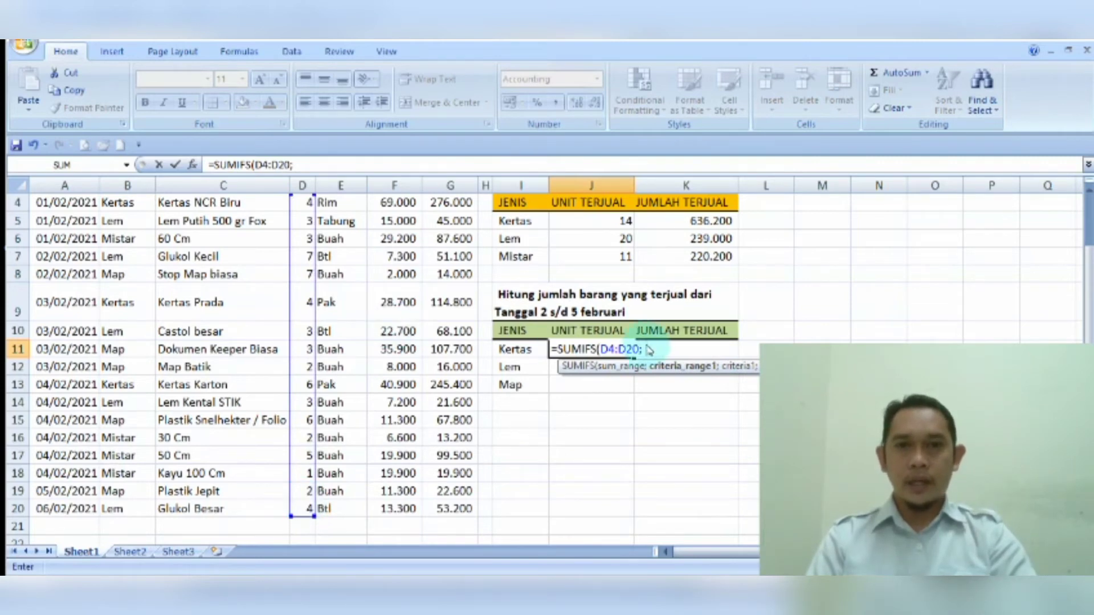
Set the first criteria range of the J11 SUMIFS formula to the JENIS entries in B4:B20
click(117, 372)
key(Up)
key(Up)
key(Up)
key(Up)
key(Up)
key(Up)
key(Up)
key(Up)
key(Up)
key(Up)
key(Up)
key(Down)
key(Down)
key(Down)
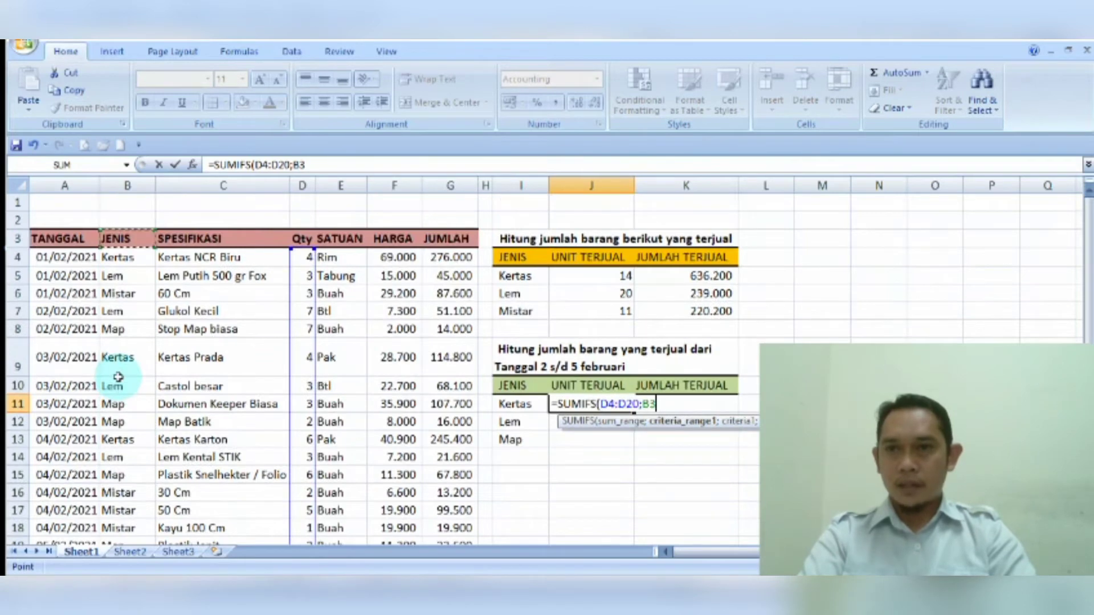
key(shift+Down)
key(shift+Down)
key(shift+Down)
key(shift+Down)
key(shift+Down)
key(shift+Down)
key(shift+Down)
key(shift+Down)
key(shift+Down)
key(shift+Down)
key(shift+Down)
key(shift+Down)
key(shift+Down)
key(shift+Down)
key(shift+Down)
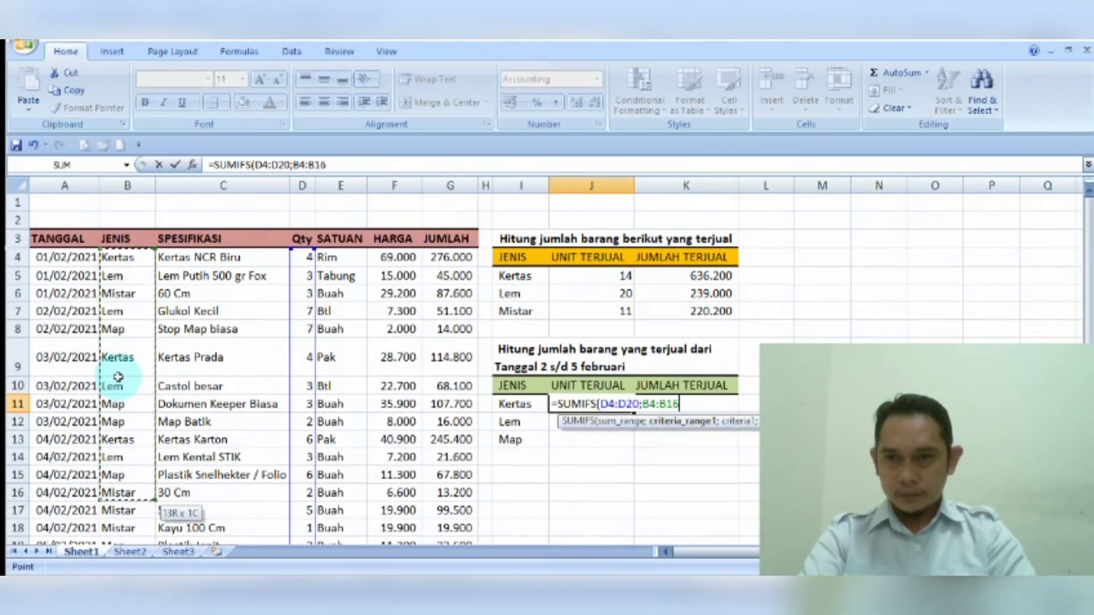
key(shift+Down)
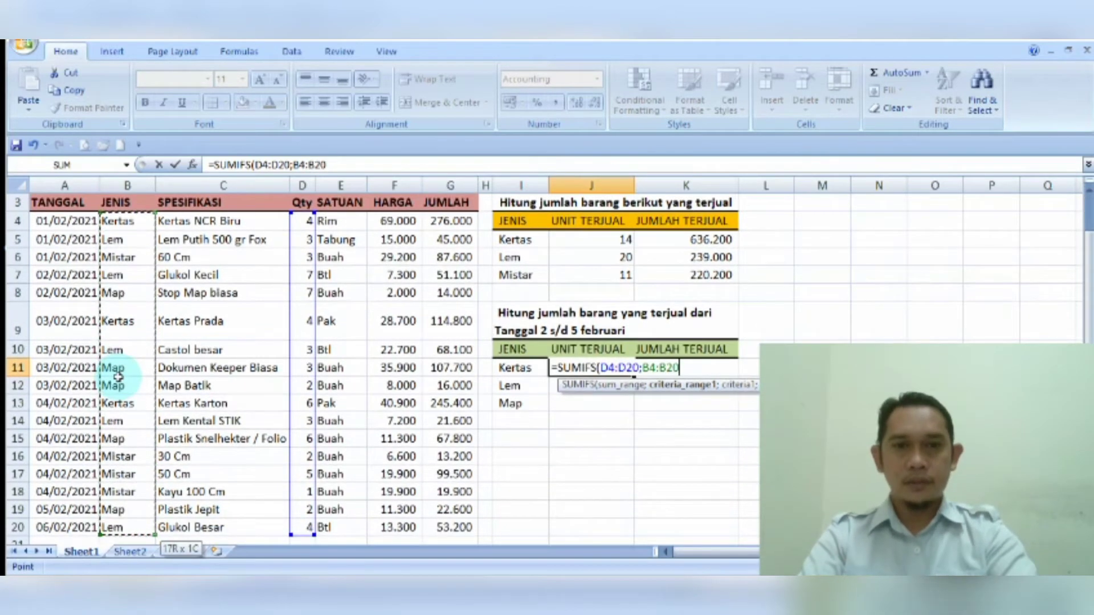
text(;)
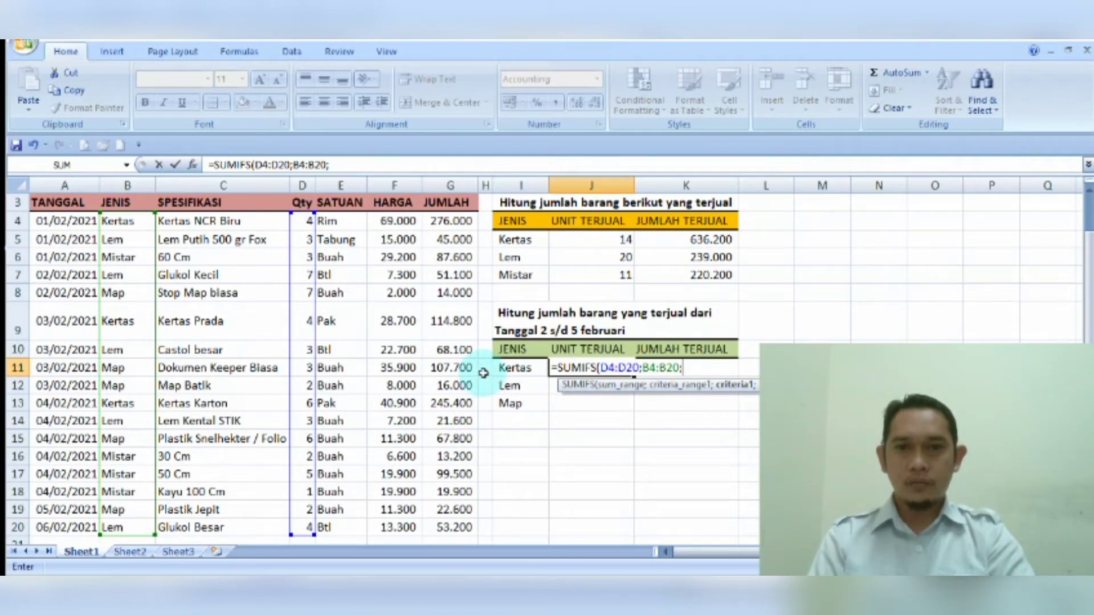
Use Kertas in I11 as the first criterion and the TANGGAL entries in A4:A20 as the second criteria range
click(515, 363)
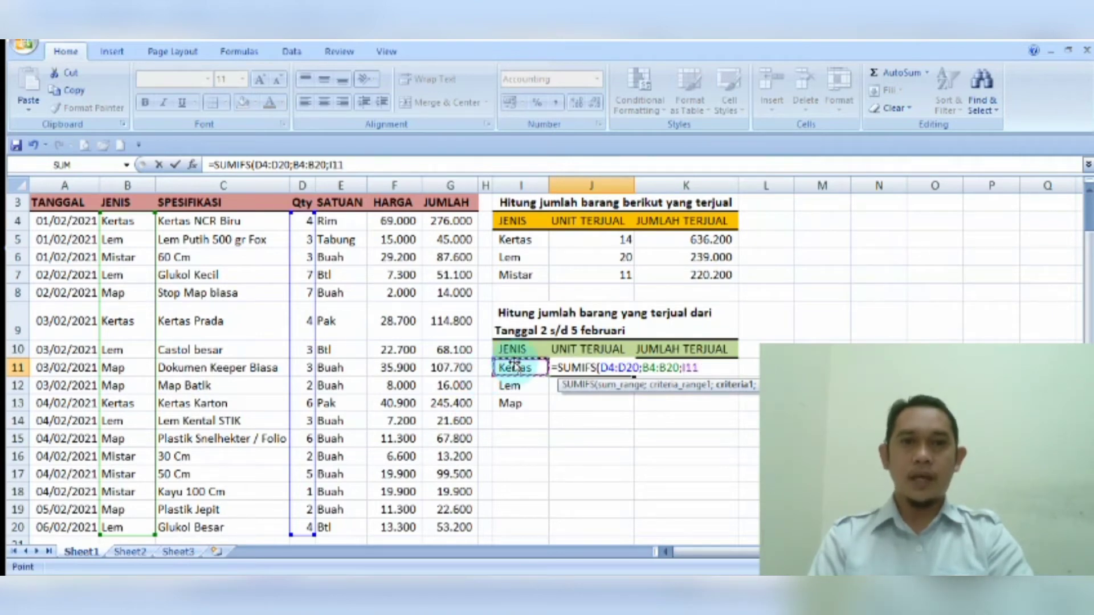
text(;)
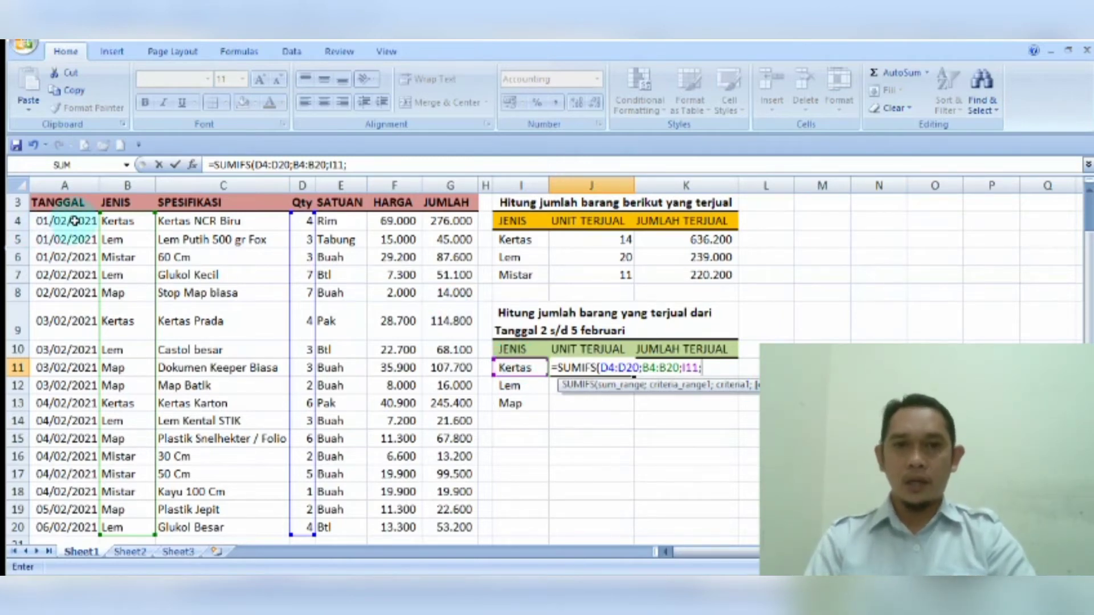
mouse_move(74, 221)
mouse_down()
mouse_move(92, 265)
mouse_move(91, 533)
mouse_move(74, 221)
mouse_up()
text(;)
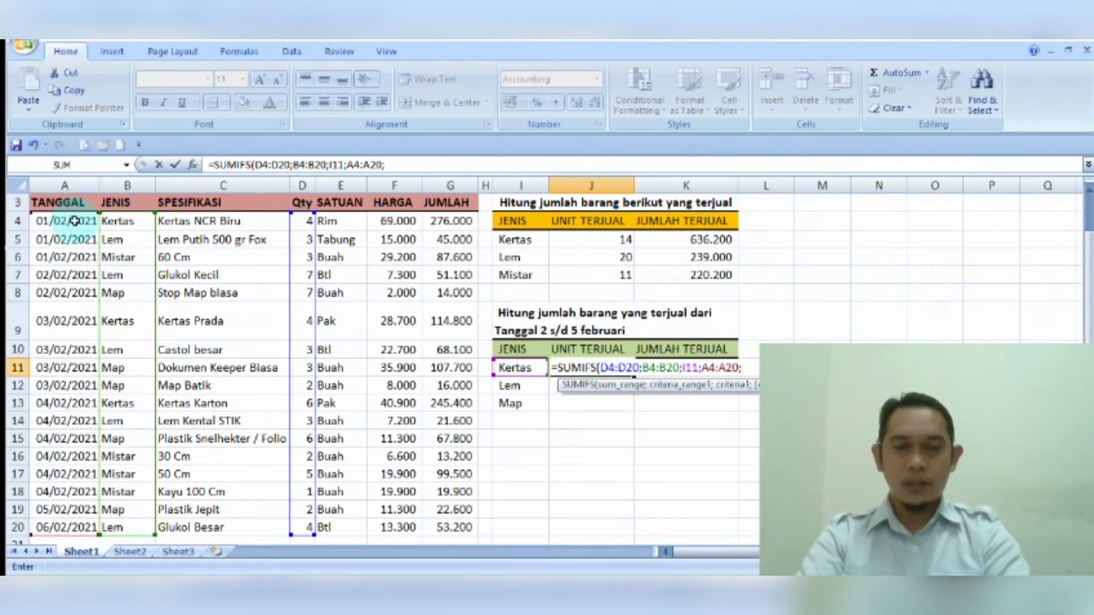
text(")
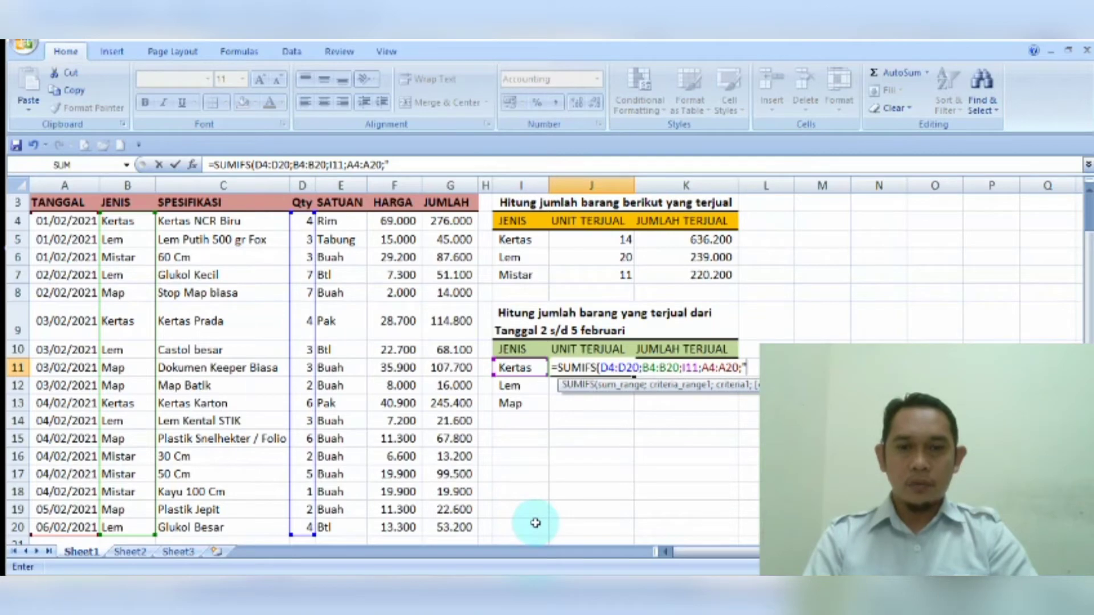
key(Return)
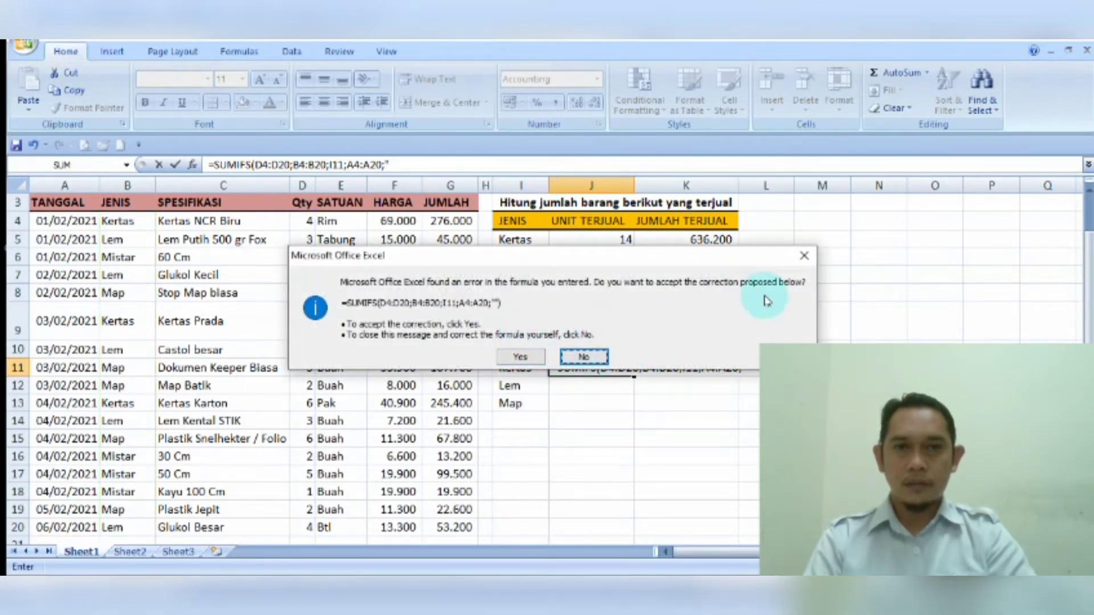
click(816, 255)
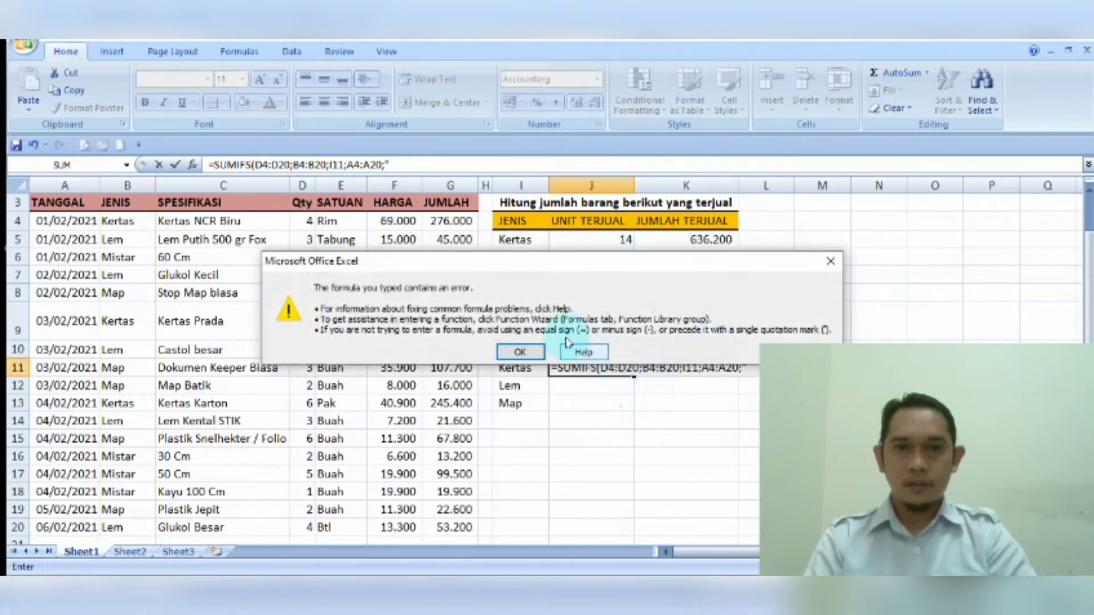
click(510, 352)
click(516, 453)
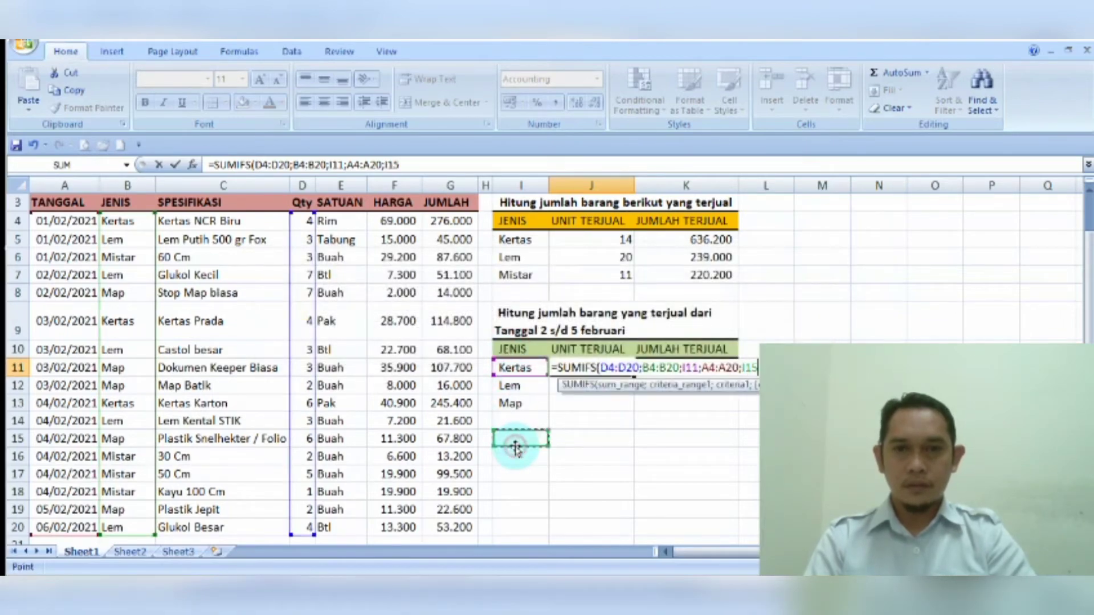
key(Down)
key(Down)
key(Down)
key(Down)
key(Down)
key(Down)
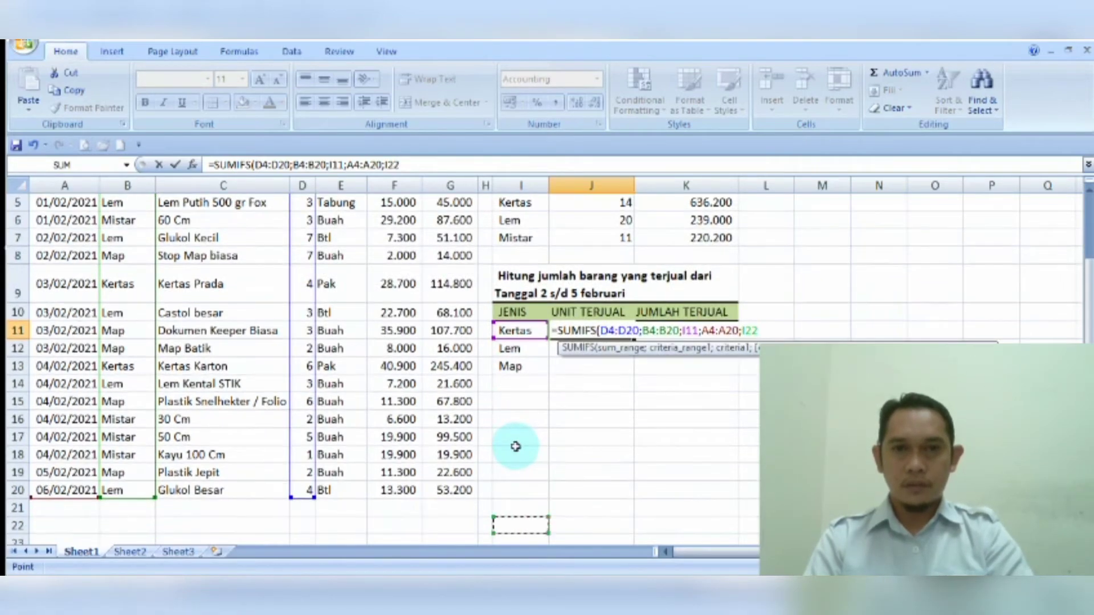
key(Down)
text(I)
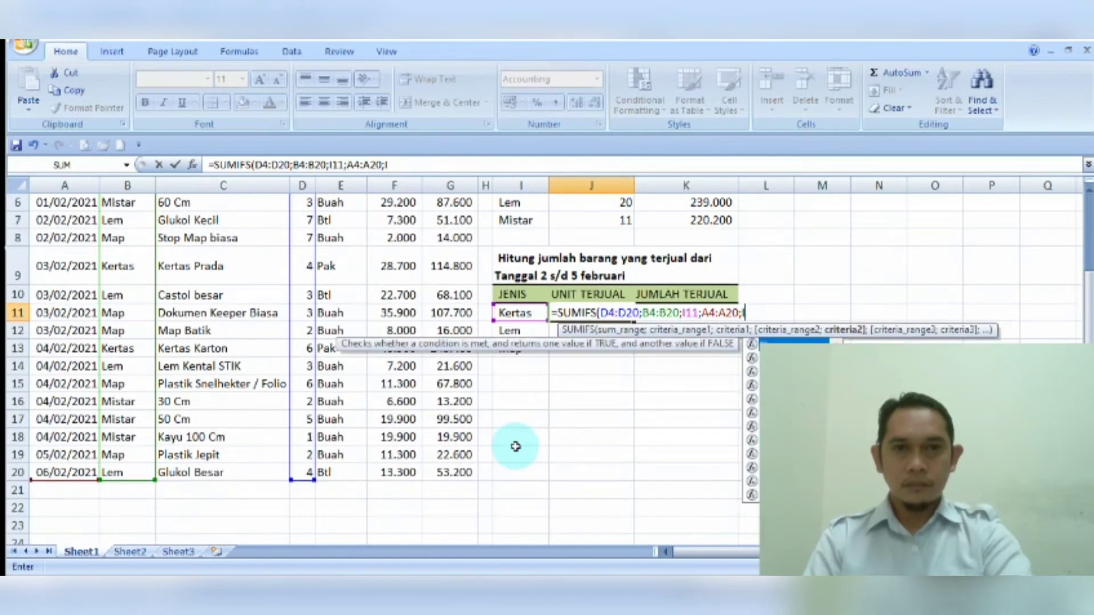
key(BackSpace)
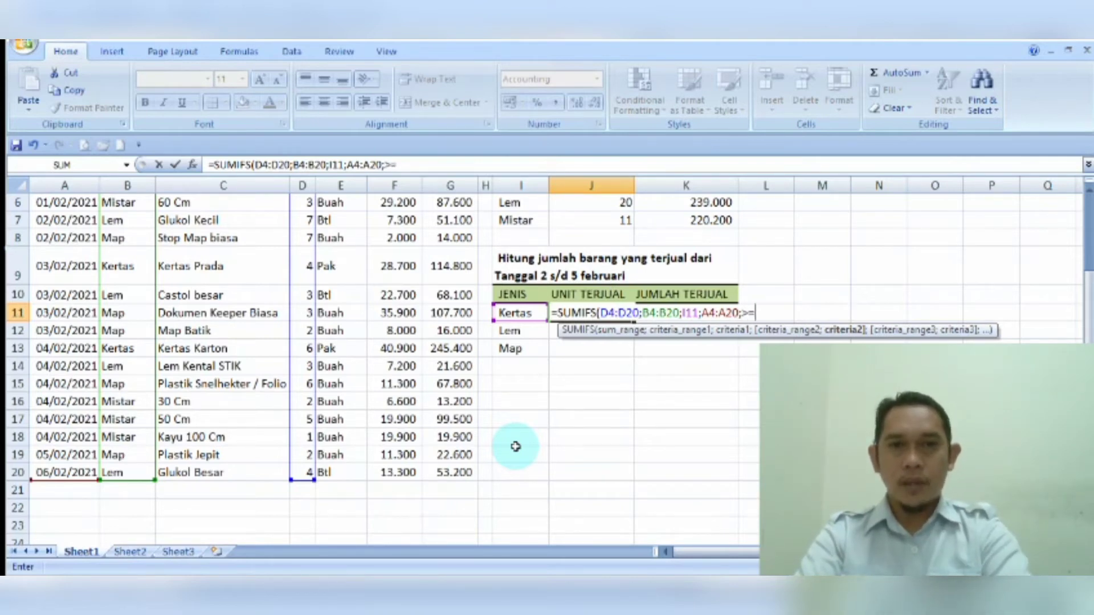
Enter >="02/02/2021" as the second criterion of the J11 SUMIFS formula
text(02/02/2021")
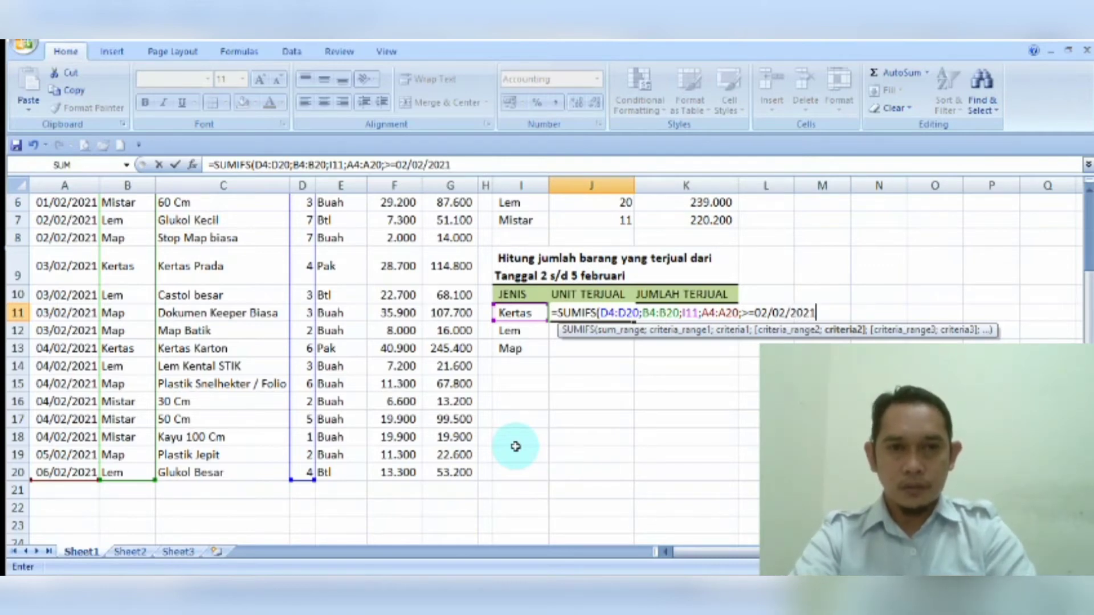
click(756, 312)
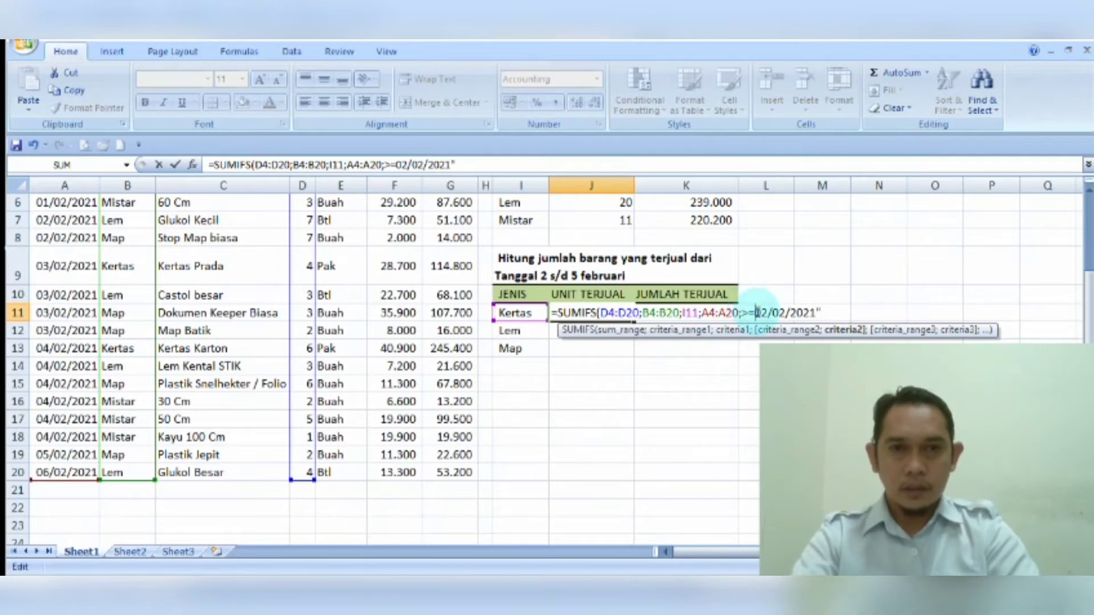
text(")
click(838, 315)
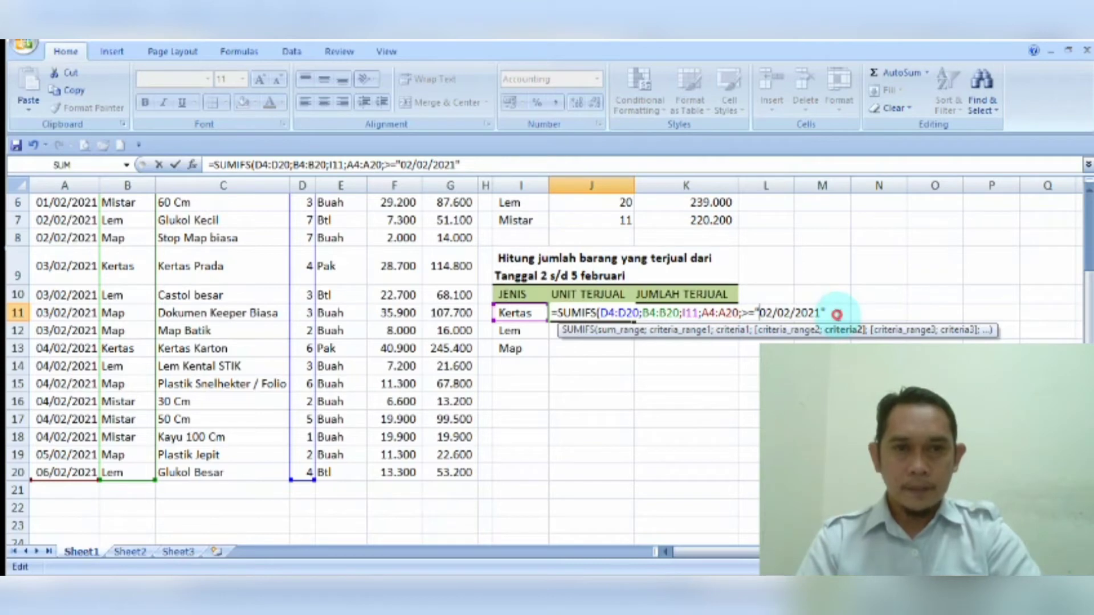
text(;)
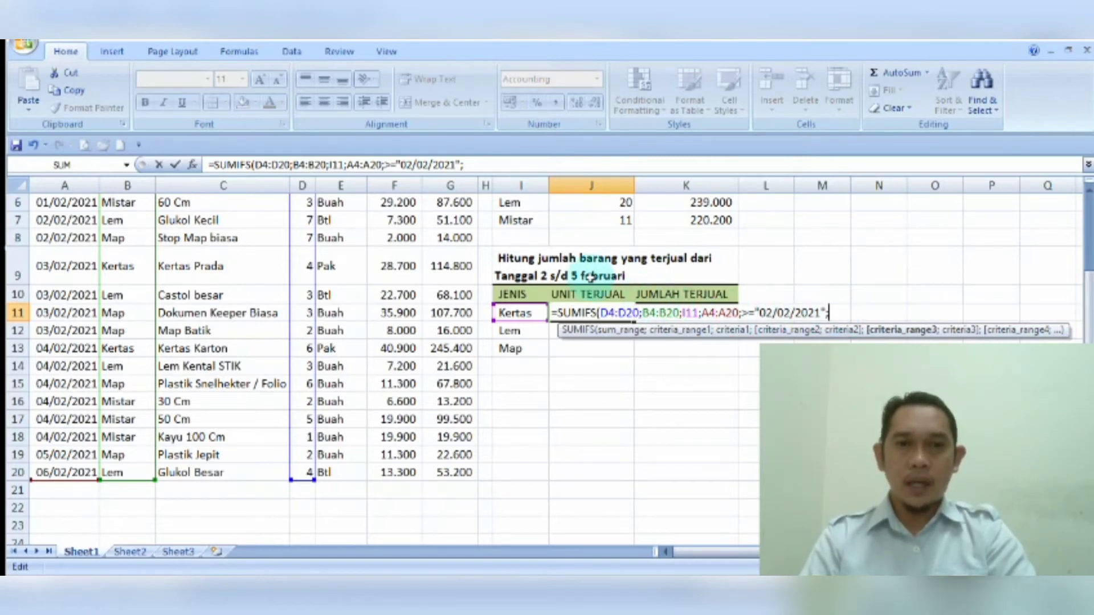
Set the third criteria range of the J11 SUMIFS formula to the TANGGAL entries in A4:A20
click(67, 426)
key(Up)
key(Up)
key(Up)
key(Up)
key(Up)
key(Up)
key(Up)
key(Up)
key(Up)
key(Up)
key(Up)
key(Up)
key(Up)
key(Up)
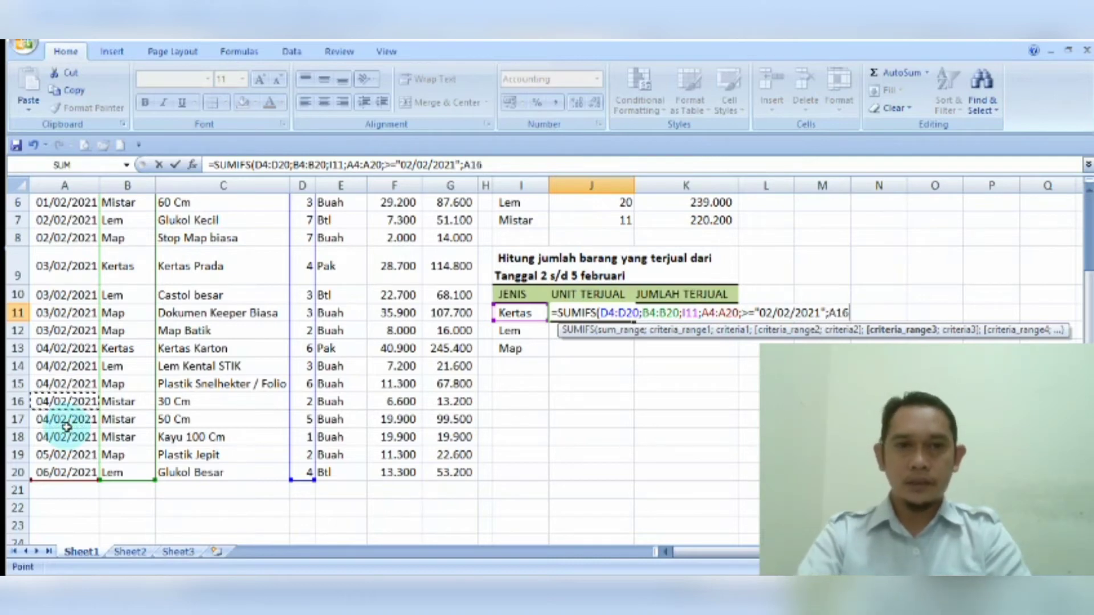
key(Down)
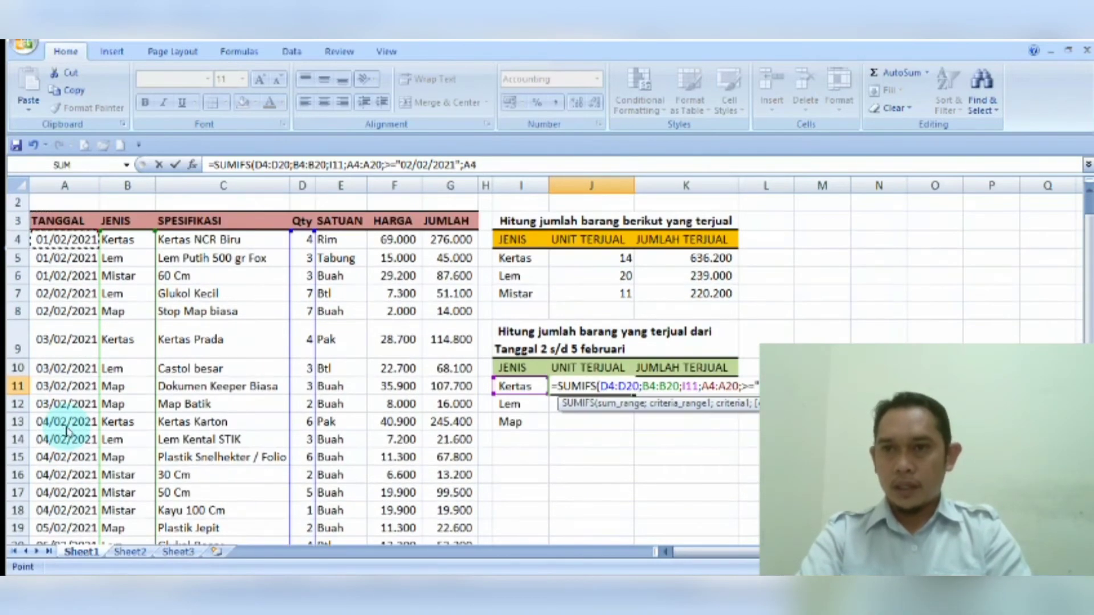
key(shift+Down)
key(shift+Down)
key(shift+Down)
key(shift+Down)
key(shift+Down)
key(shift+Down)
key(shift+Down)
key(shift+Down)
key(shift+Down)
key(shift+Down)
key(shift+Down)
key(shift+Down)
key(shift+Down)
key(shift+Down)
key(shift+Down)
key(shift+Down)
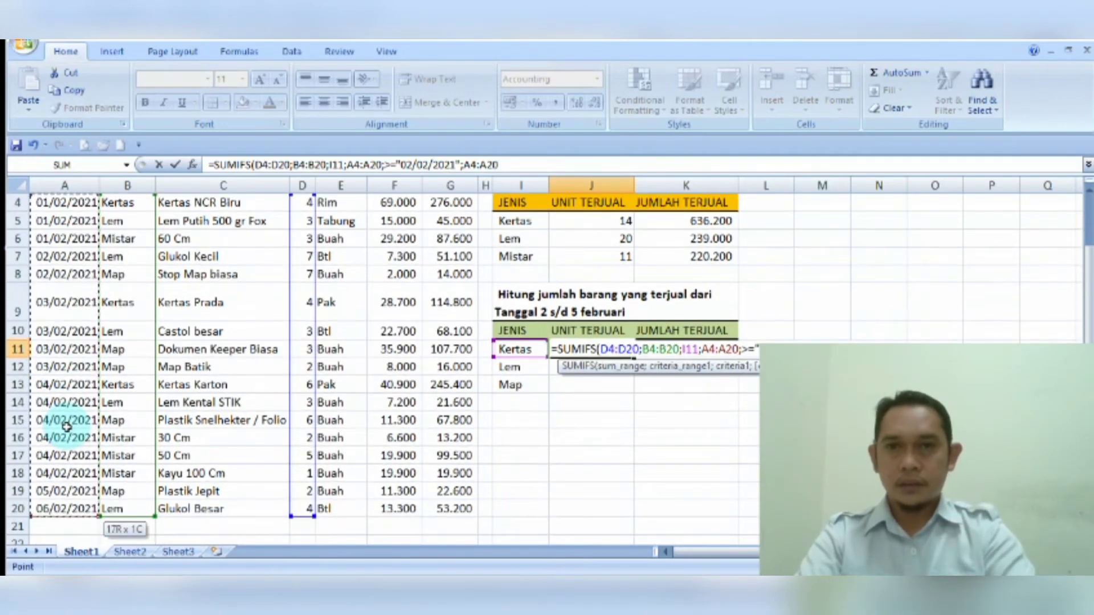
text(;)
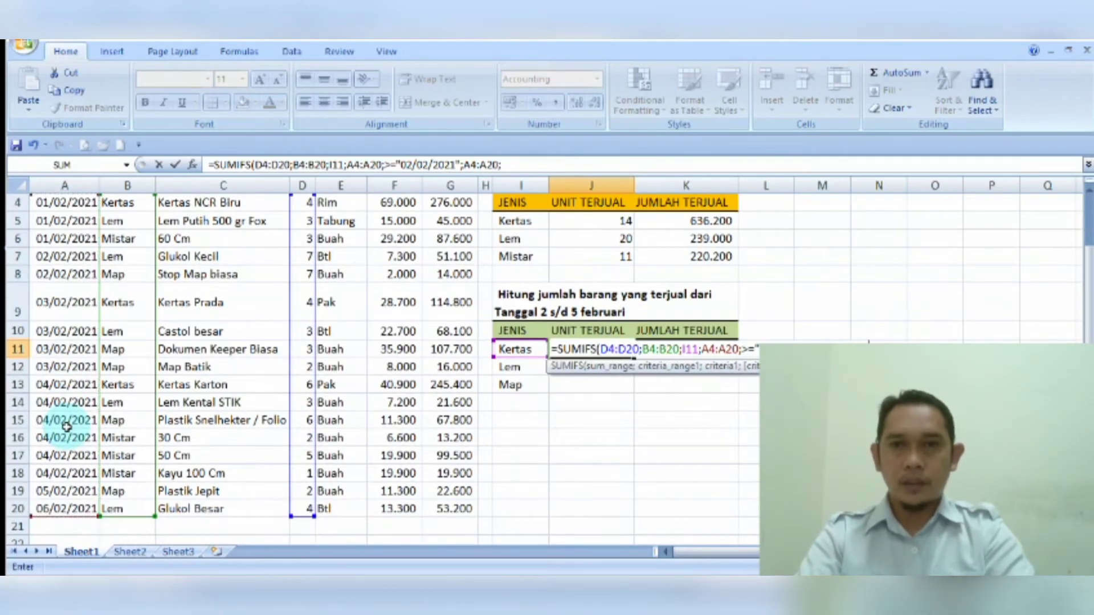
click(544, 436)
key(Down)
key(Down)
key(Down)
key(Down)
key(Down)
key(Down)
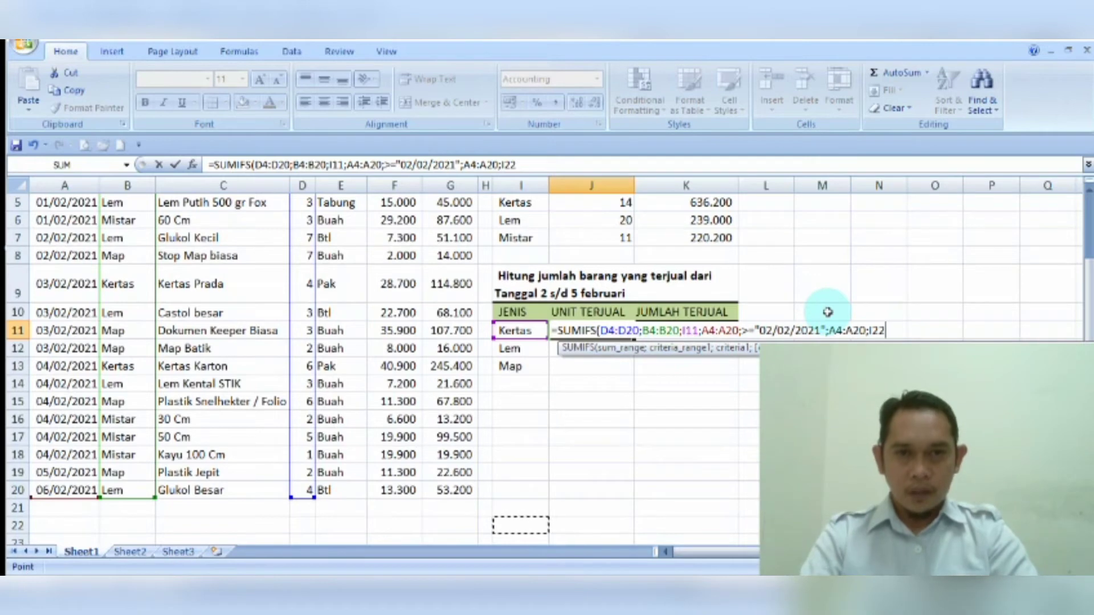
key(BackSpace)
key(BackSpace)
key(BackSpace)
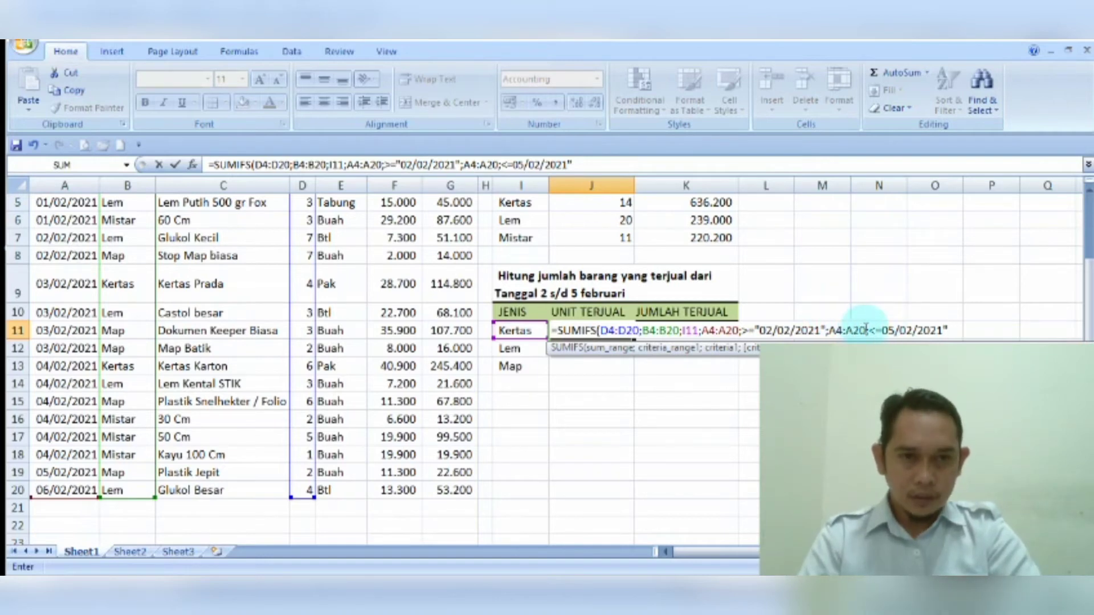
Use "<=05/02/2021" as the third criterion of the J11 SUMIFS formula, and try to enter the formula
click(869, 329)
text(")
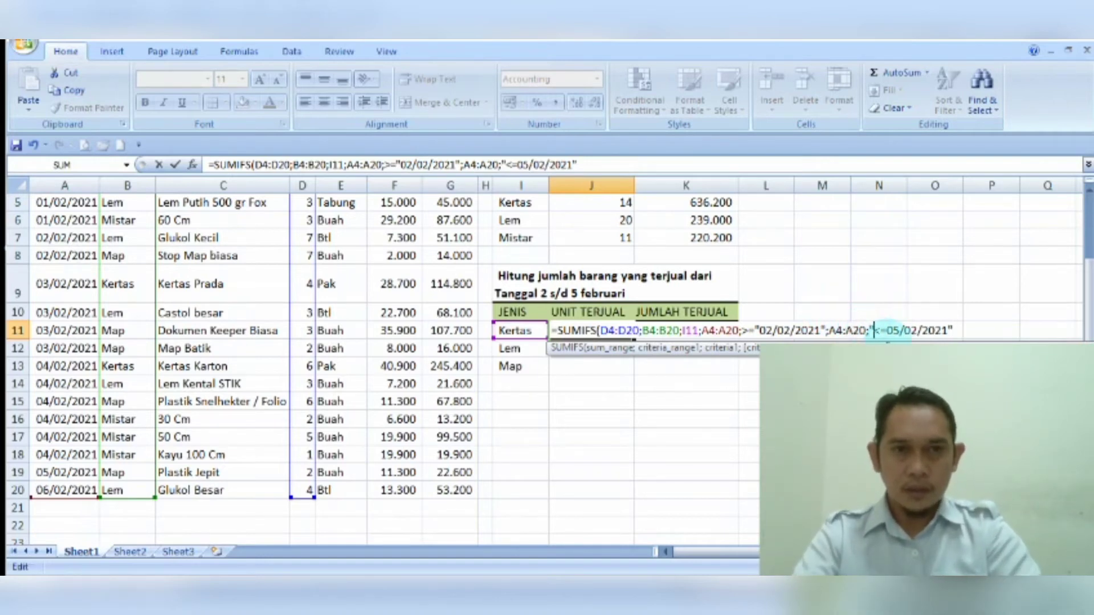
click(941, 334)
click(956, 333)
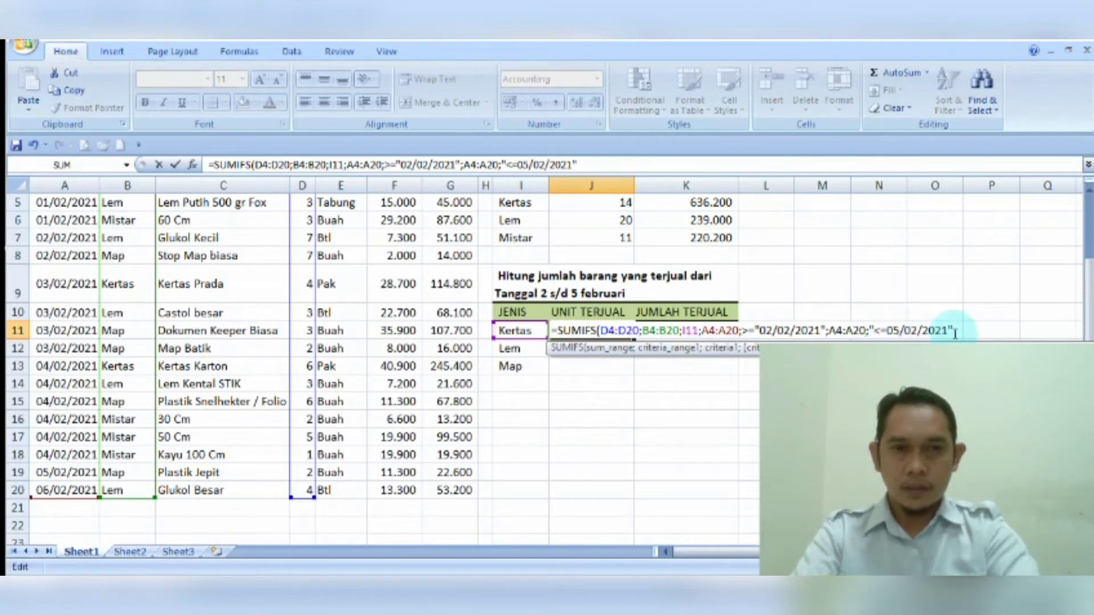
key(Return)
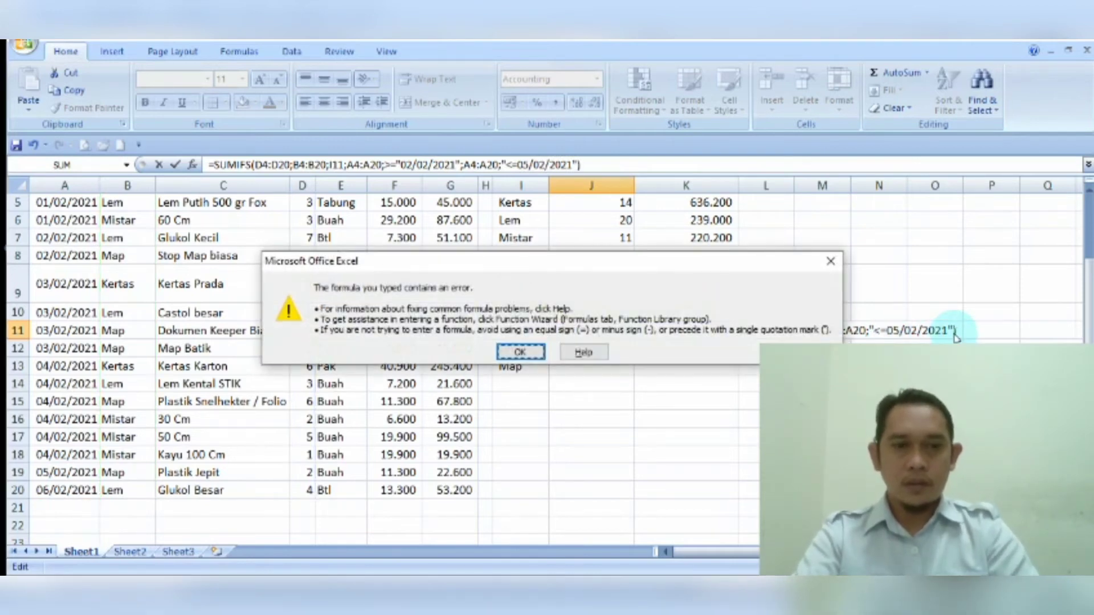
key(Return)
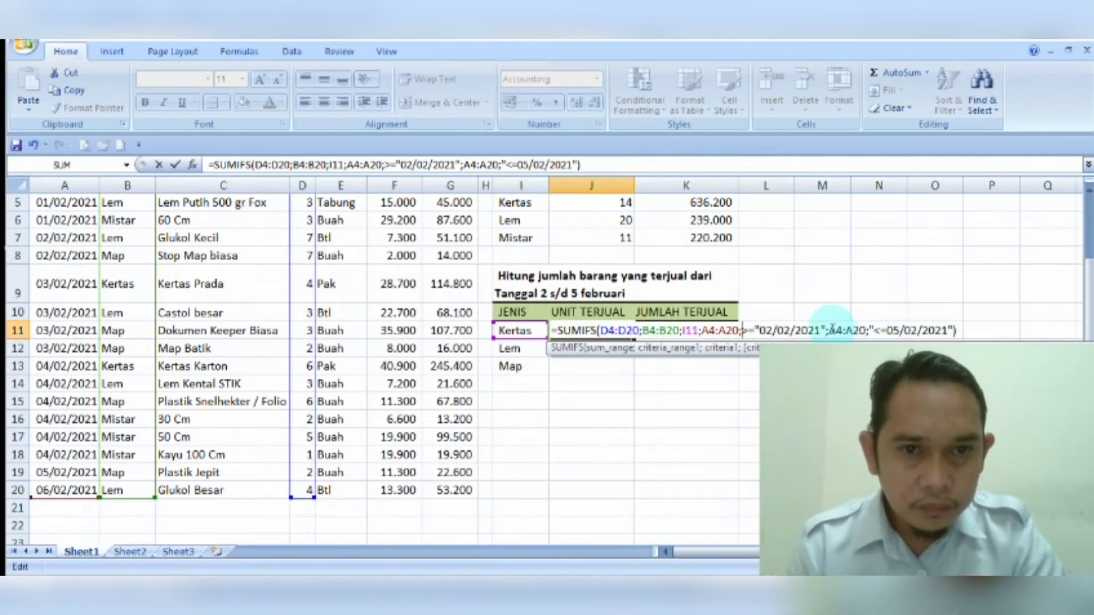
Correct the second criterion in J11 to ">=02/02/2021" by enclosing the operator within the quotation marks, and enter the formula
text(")
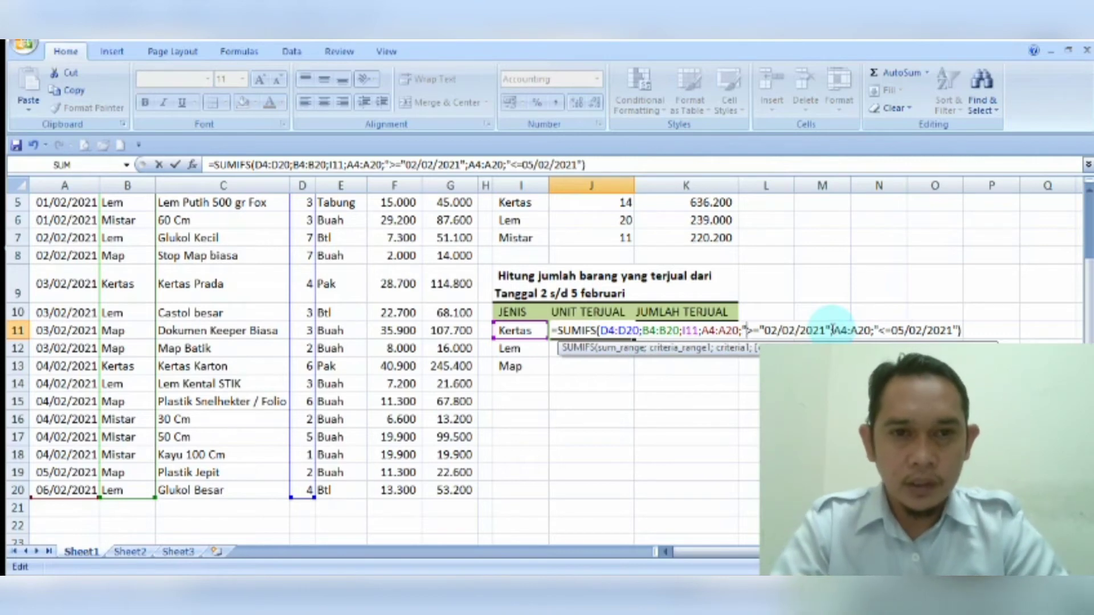
key(BackSpace)
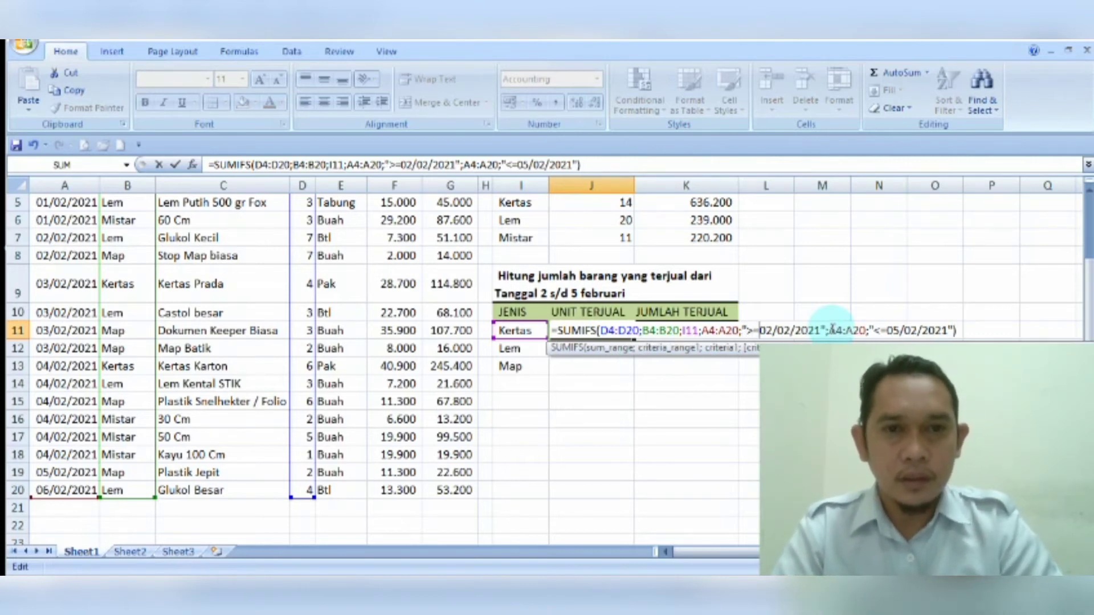
key(Return)
key(Up)
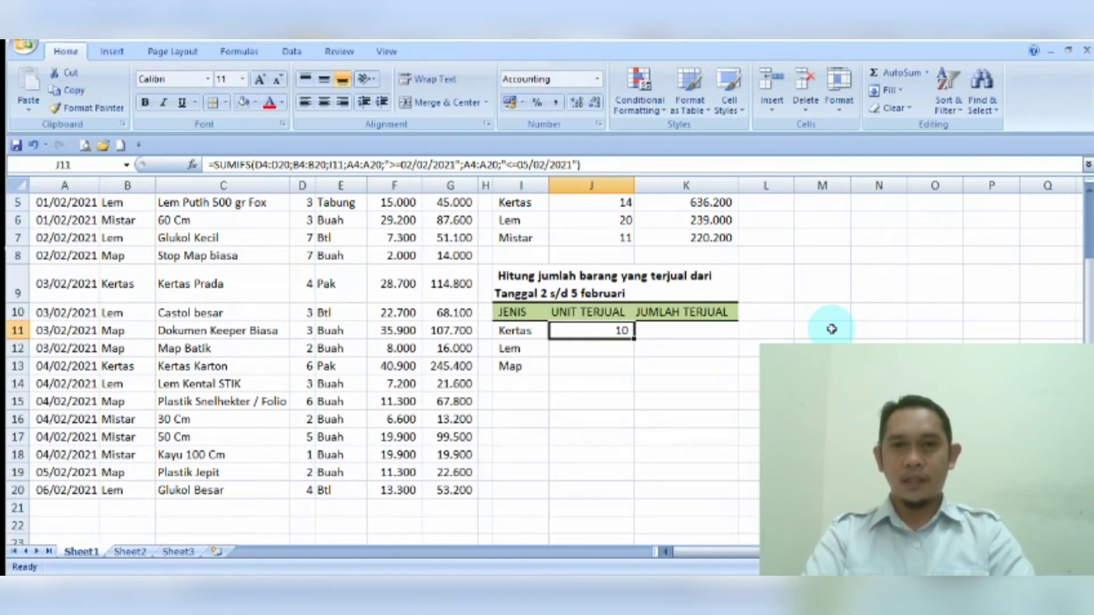
key(Down)
key(Down)
key(Down)
key(Down)
key(Down)
key(Down)
key(Up)
key(Up)
key(Up)
key(Up)
key(Up)
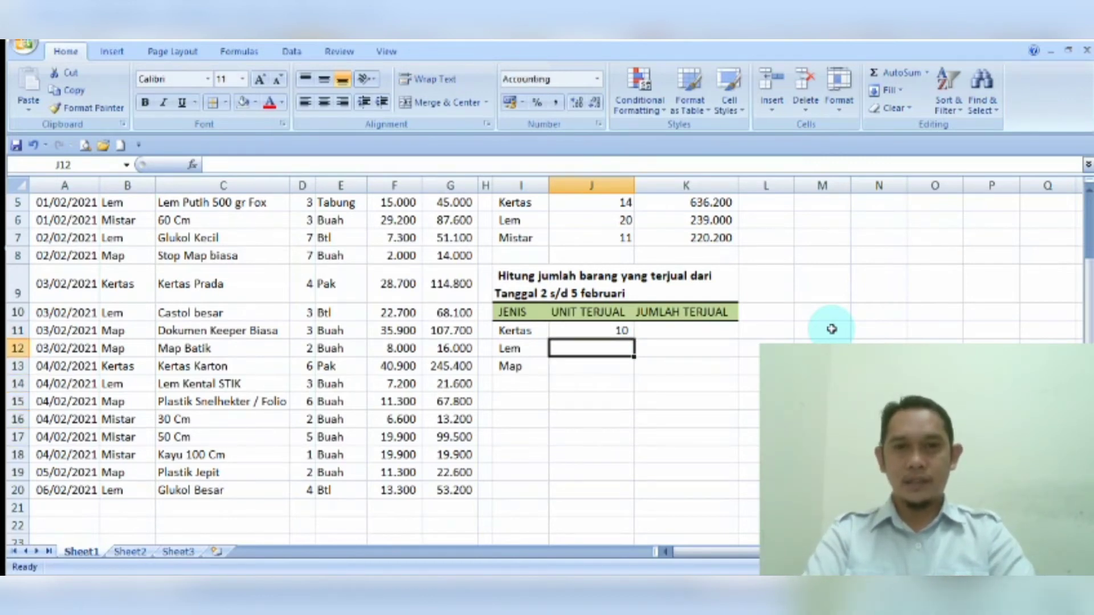
key(Up)
key(Right)
key(Left)
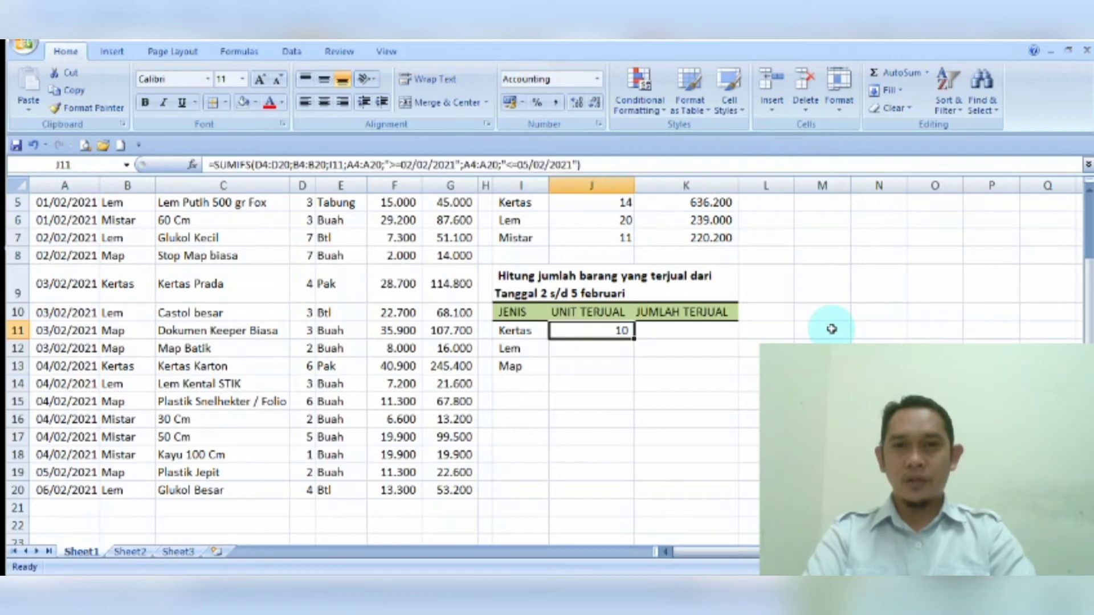
key(Left)
key(Up)
key(Up)
key(Down)
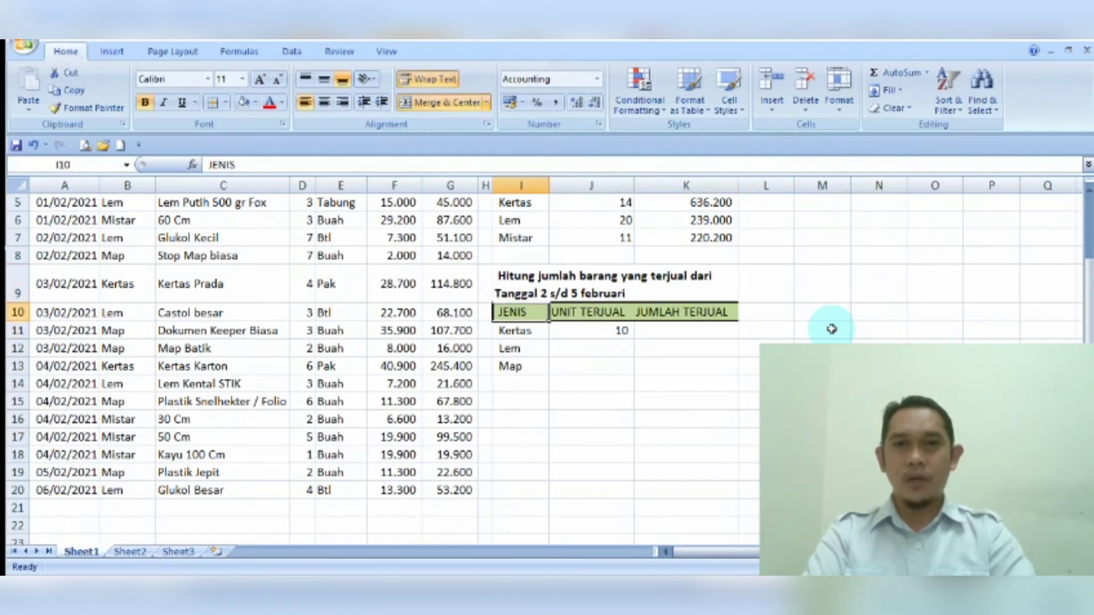
Start a SUMIFS formula in K11 for the Kertas amount sold, with the JUMLAH values in G4:G20 as the sum range
key(Down)
key(Right)
key(Right)
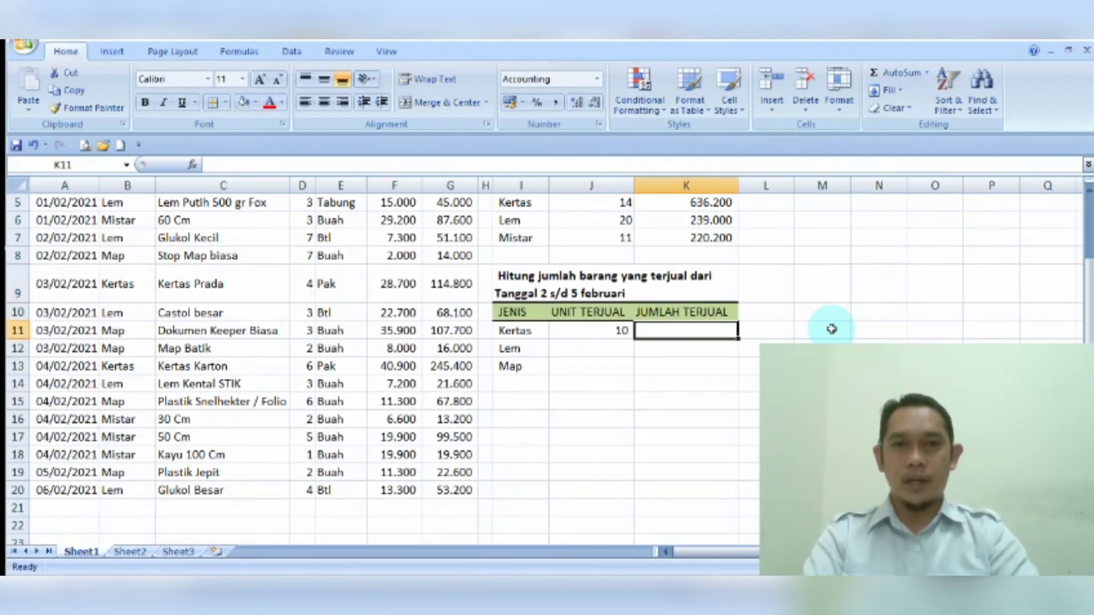
scroll(74, 212, up, 1)
text(=SUMIF)
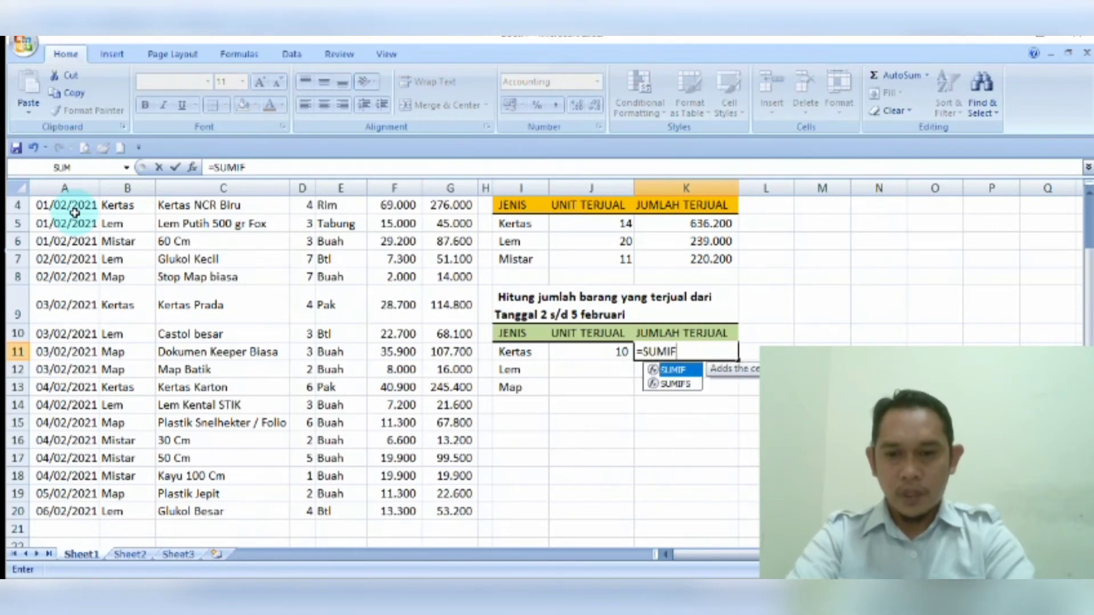
text(S()
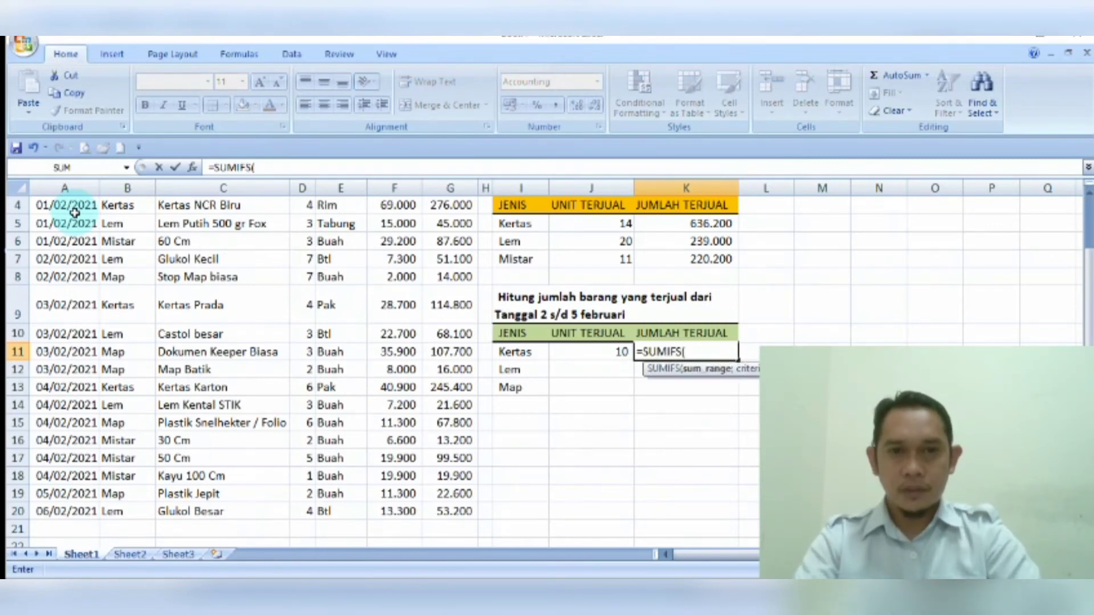
click(454, 278)
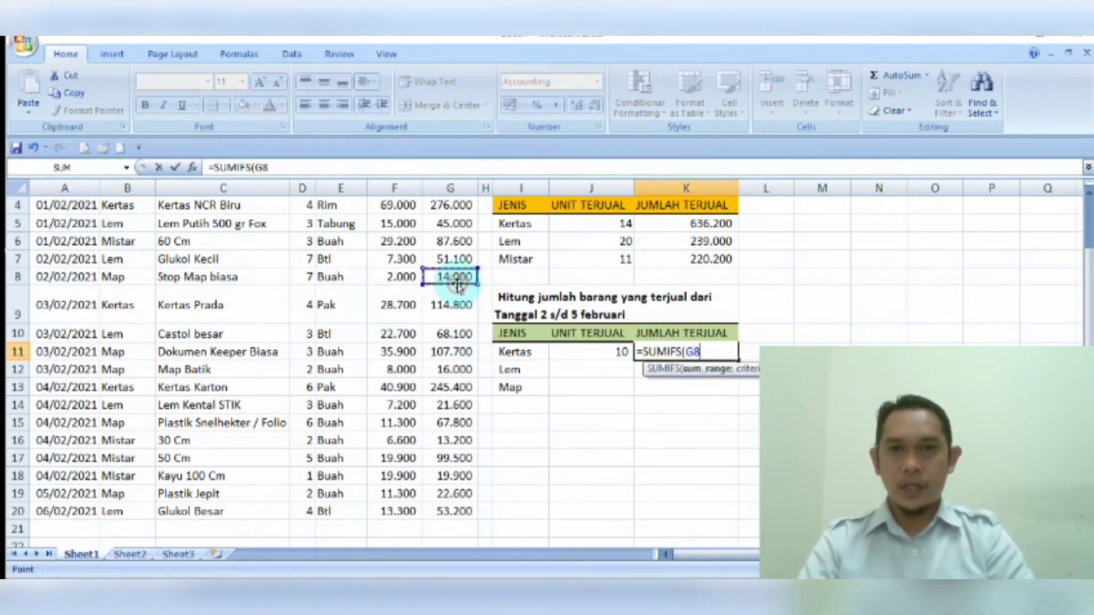
key(Up)
key(Up)
key(Up)
key(Up)
key(Up)
key(Up)
key(Up)
key(Down)
key(Down)
key(Down)
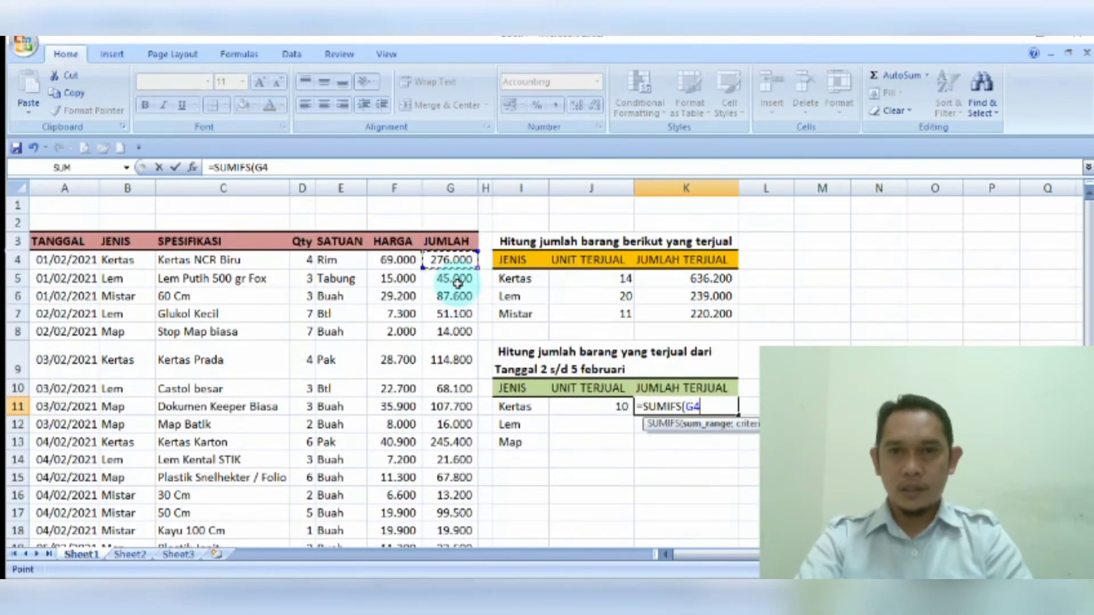
key(shift+Down)
key(shift+Down)
key(shift+Down)
key(shift+Down)
key(shift+Down)
key(shift+Down)
key(shift+Down)
key(shift+Down)
key(shift+Down)
key(shift+Down)
key(shift+Down)
key(shift+Down)
key(shift+Down)
key(shift+Down)
key(shift+Down)
key(shift+Down)
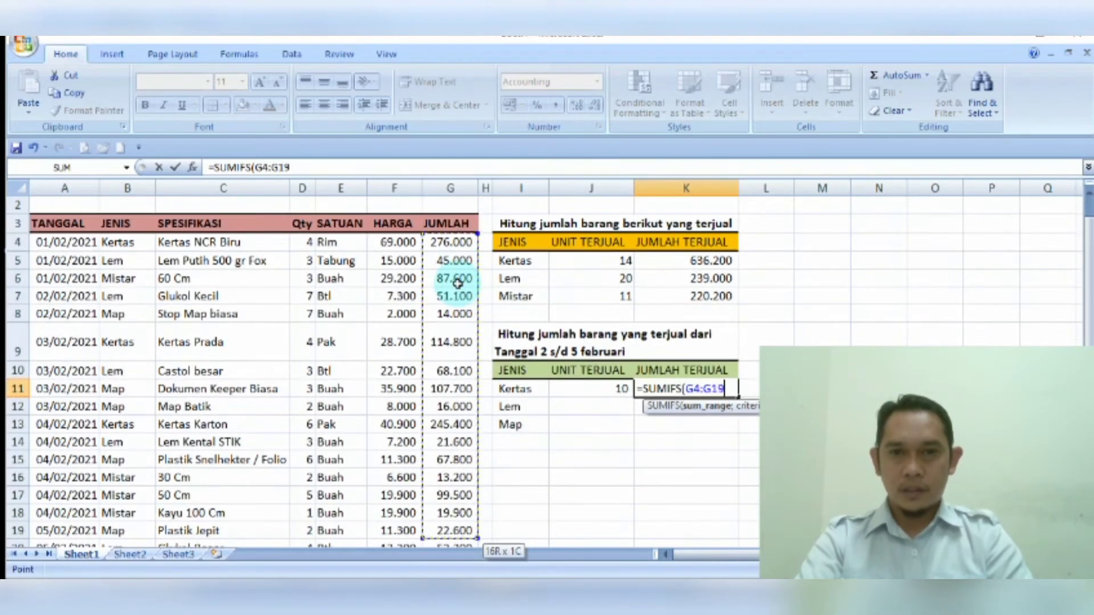
text(;)
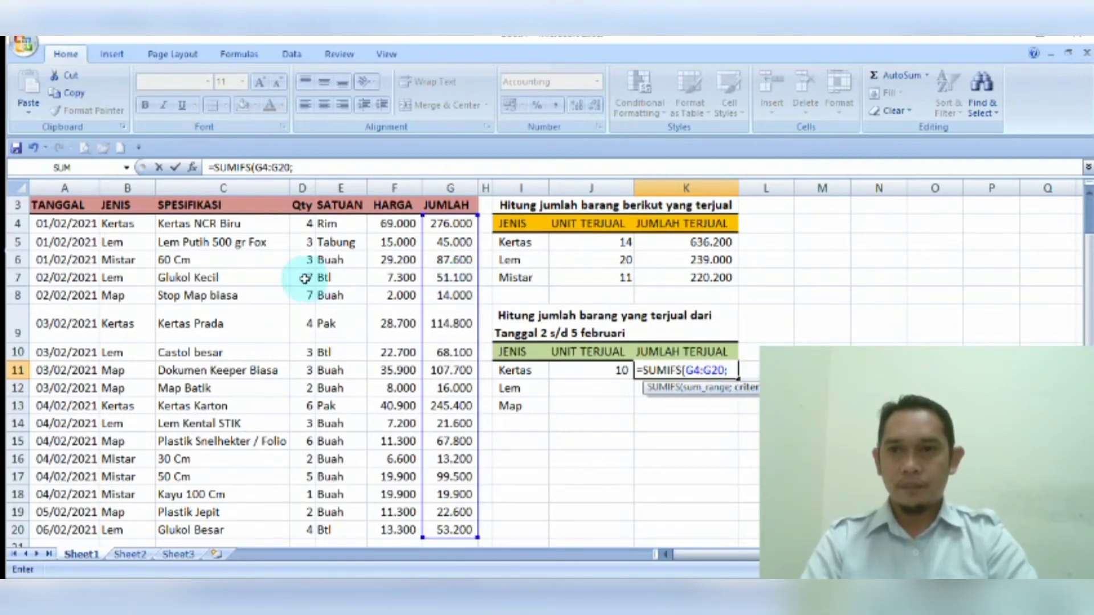
Set the first criteria range of the K11 SUMIFS formula to the JENIS entries in B4:B20
click(137, 228)
key(shift+Down)
key(shift+Down)
key(shift+Down)
key(shift+Down)
key(shift+Down)
key(shift+Down)
key(shift+Down)
key(shift+Down)
key(shift+Down)
key(shift+Down)
key(shift+Down)
key(shift+Down)
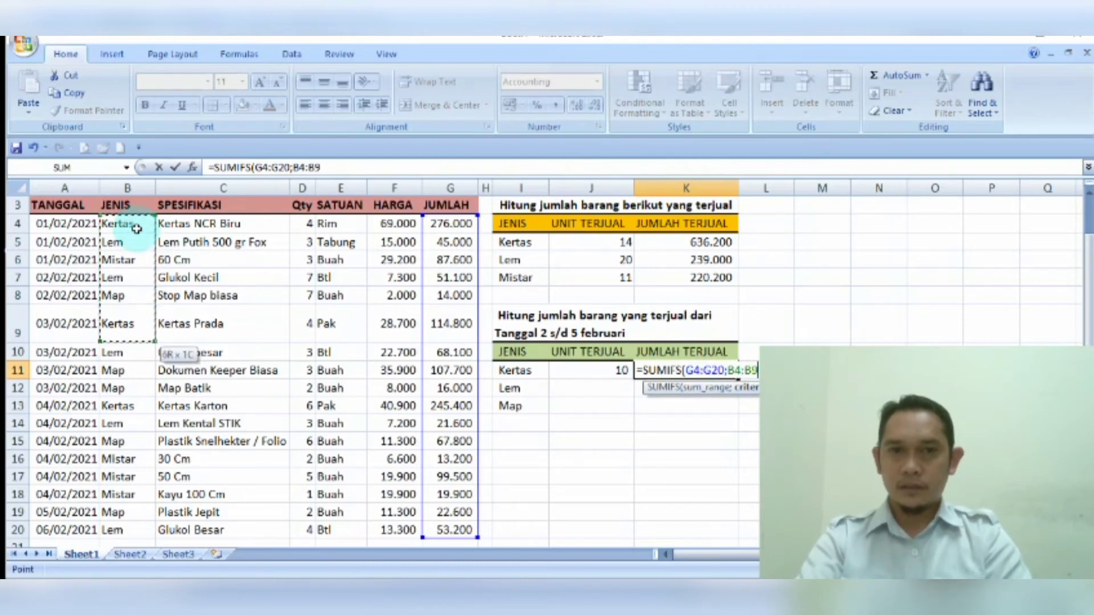
key(shift+Down)
key(shift+Down)
key(shift+Down)
key(shift+Down)
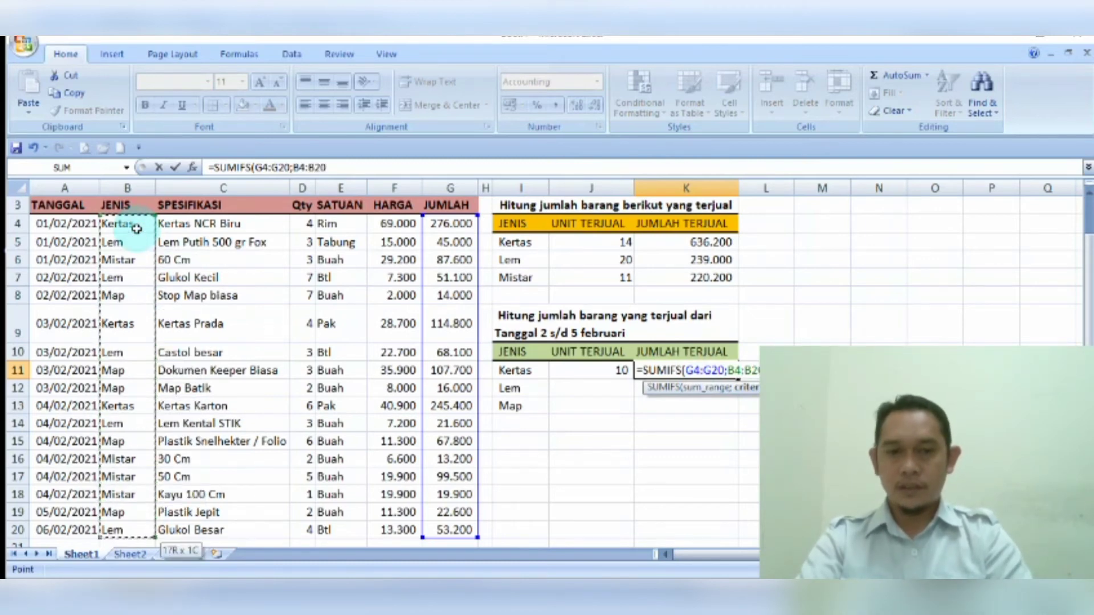
text(;)
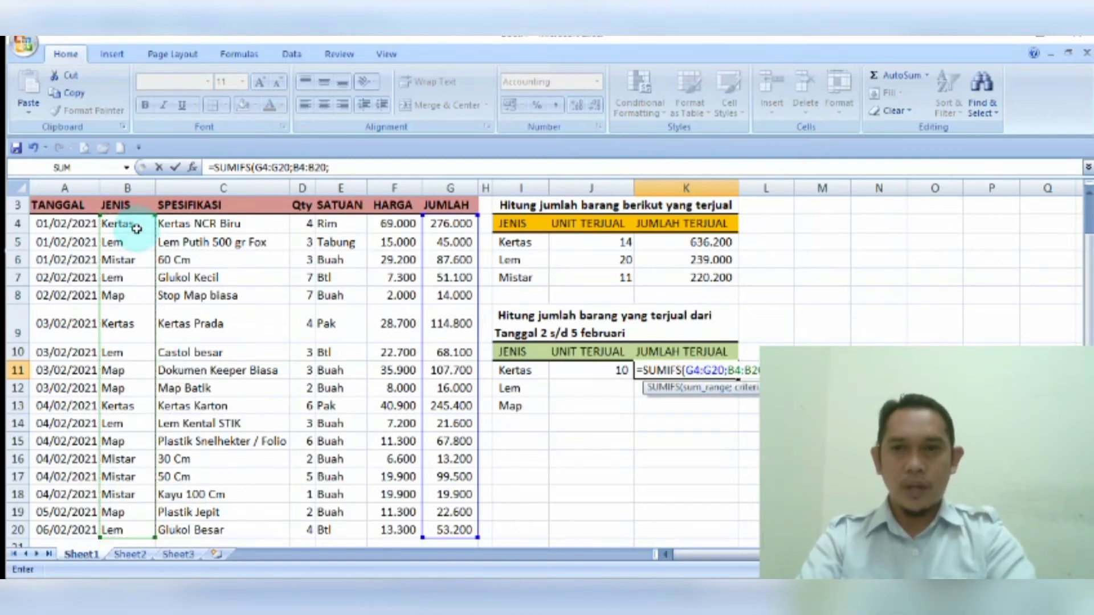
Use Kertas in I11 as the first criterion of the K11 SUMIFS formula
click(525, 377)
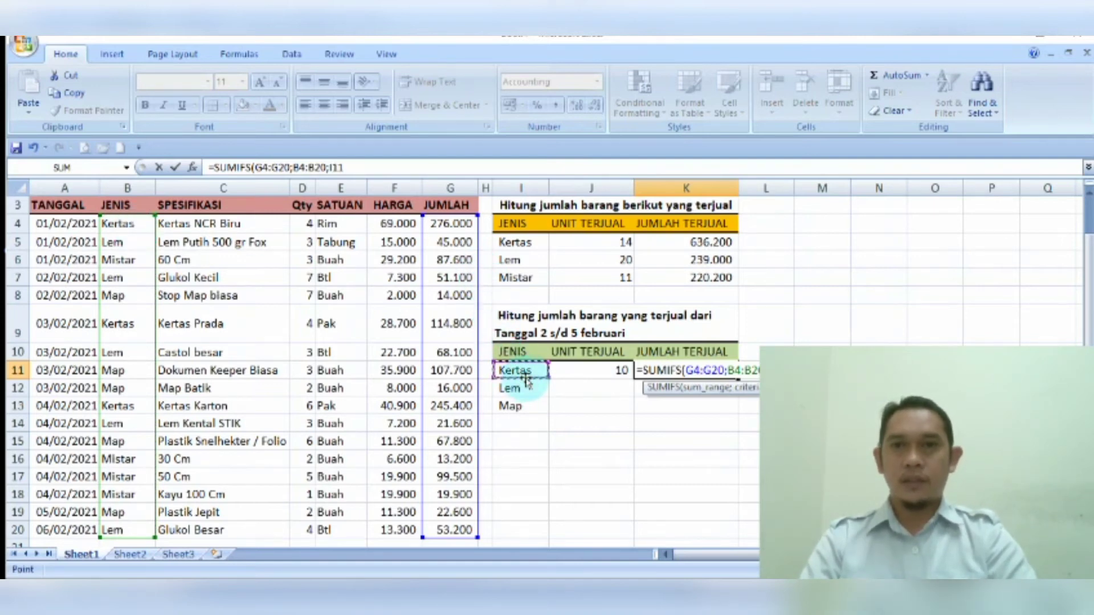
click(404, 168)
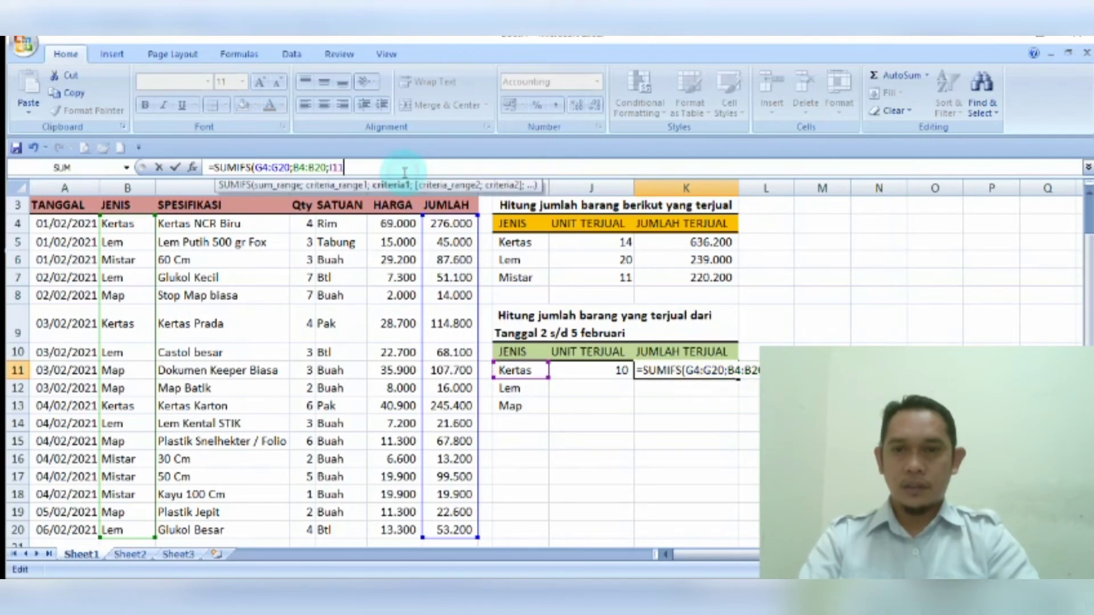
text(;)
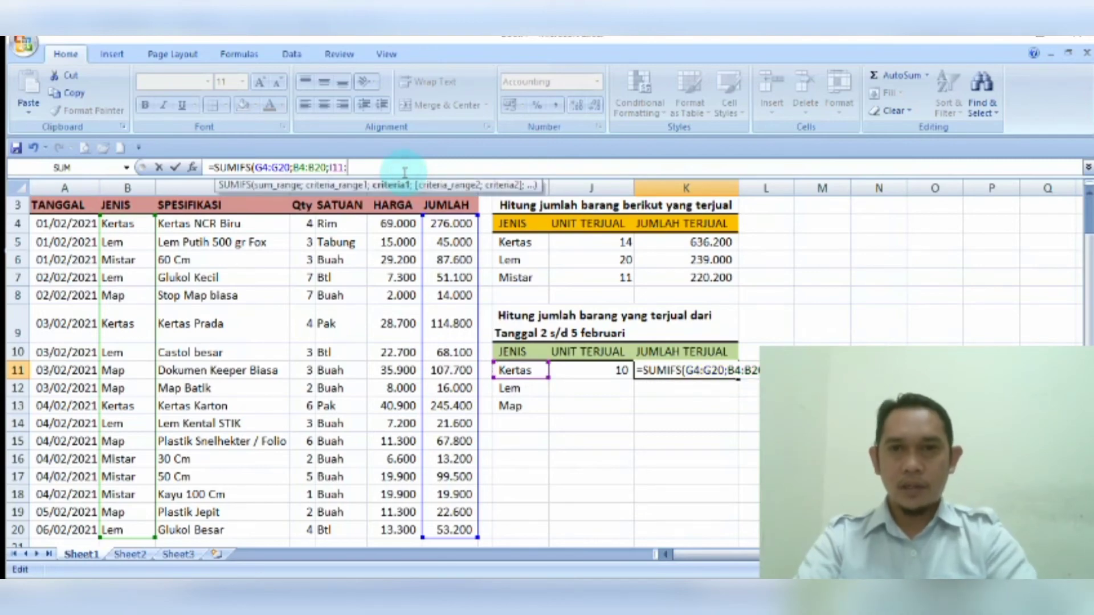
click(561, 459)
key(shift+Down)
key(shift+Down)
key(shift+Down)
key(shift+Down)
key(shift+Down)
key(shift+Down)
key(shift+Down)
key(shift+Down)
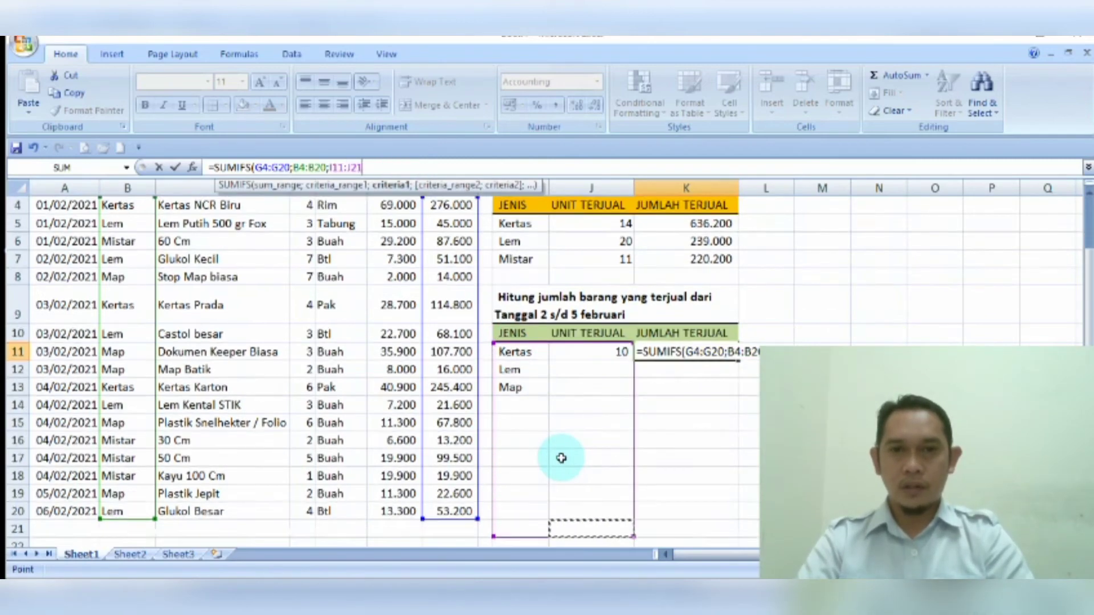
click(516, 297)
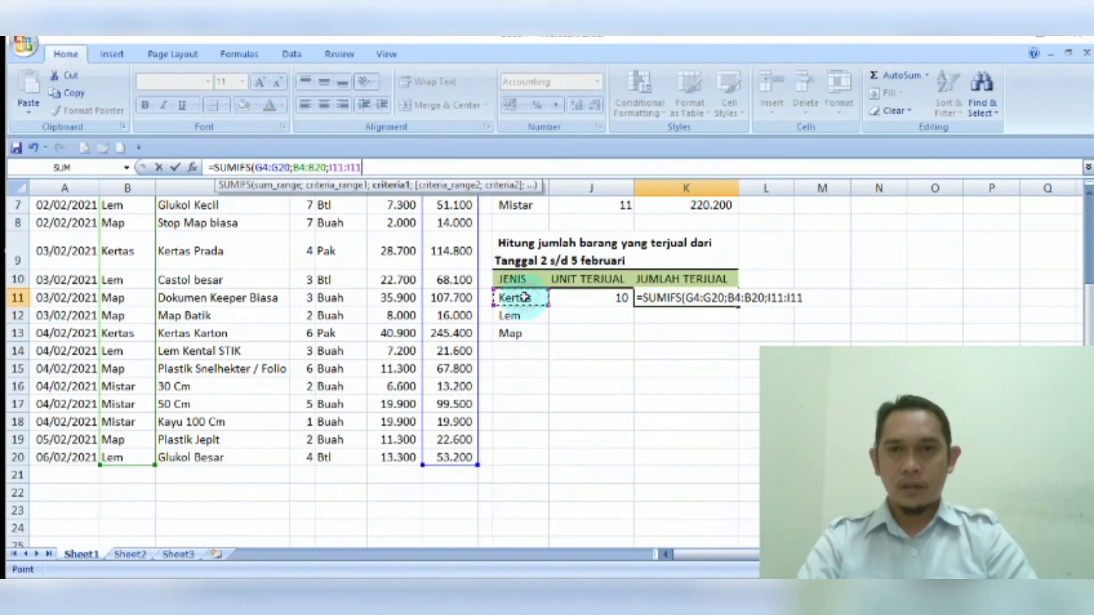
key(BackSpace)
key(BackSpace)
key(BackSpace)
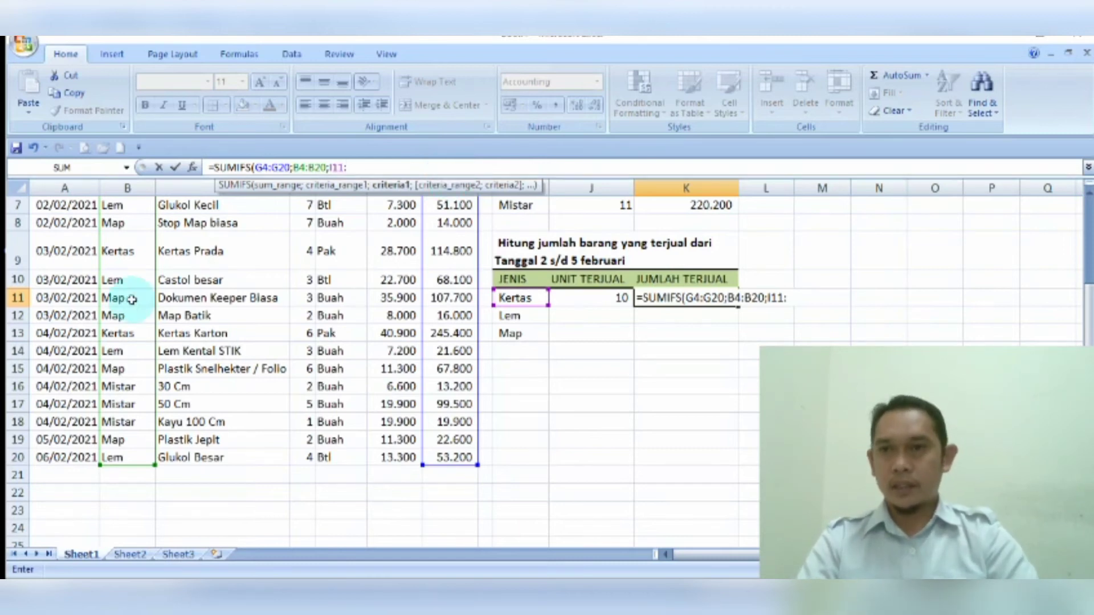
click(84, 240)
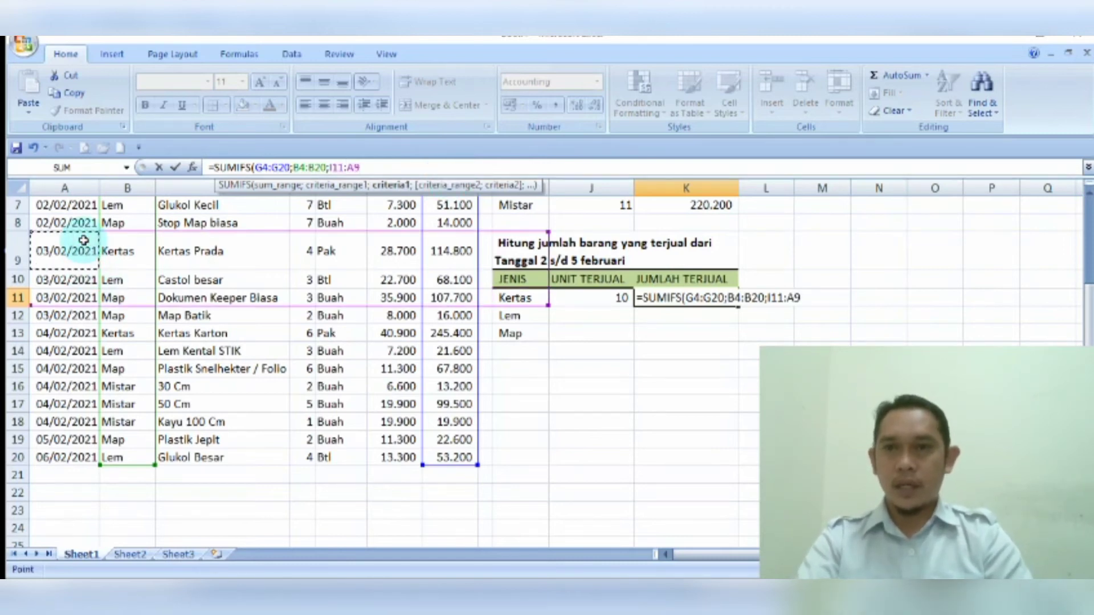
key(BackSpace)
key(BackSpace)
key(BackSpace)
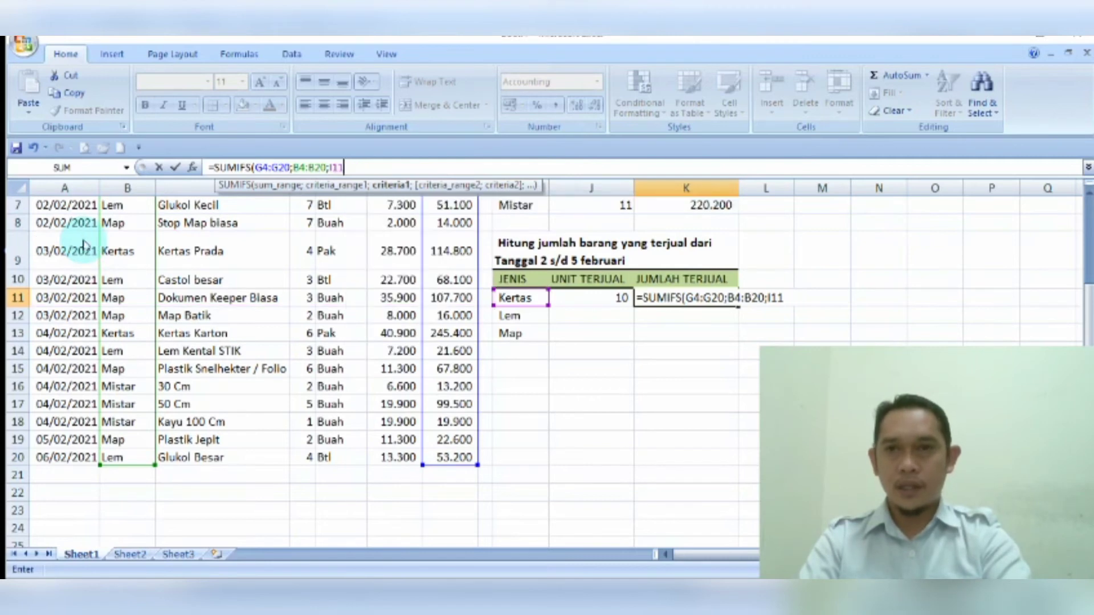
Re-enter Kertas in I11 as the first criterion of the K11 SUMIFS formula, closing the argument with a semicolon
key(BackSpace)
key(BackSpace)
key(BackSpace)
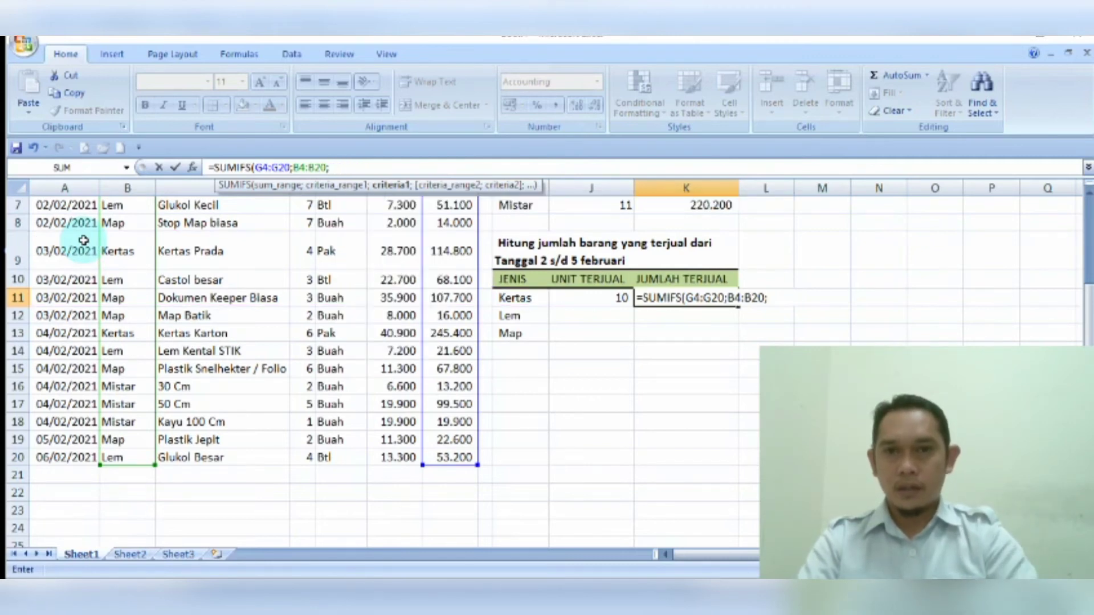
click(519, 298)
text(;)
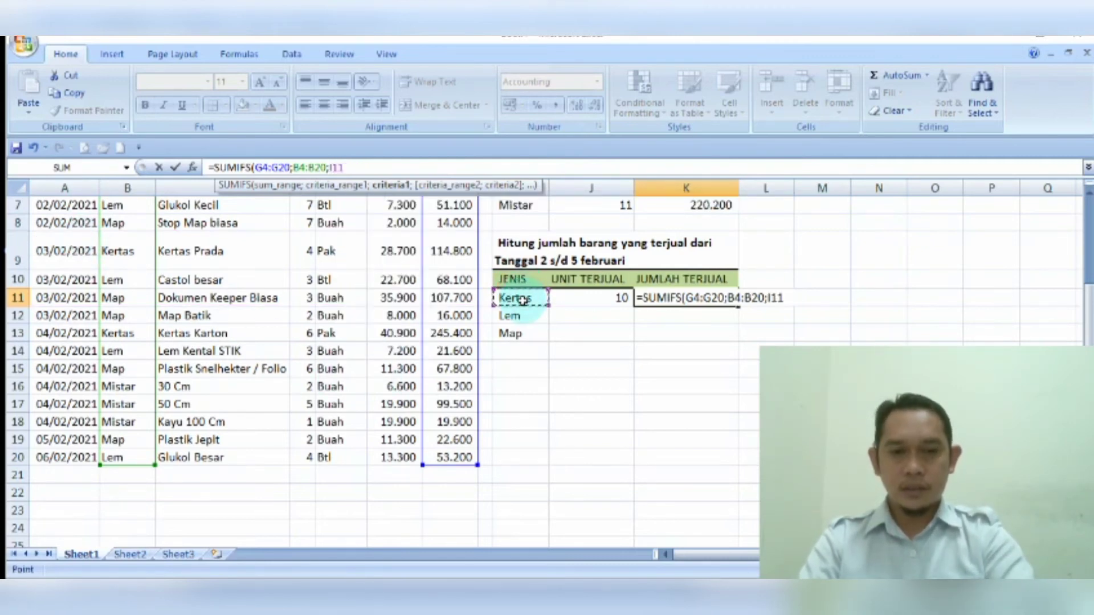
Set the second criteria range of the K11 SUMIFS formula to the TANGGAL dates in A4:A20
click(65, 257)
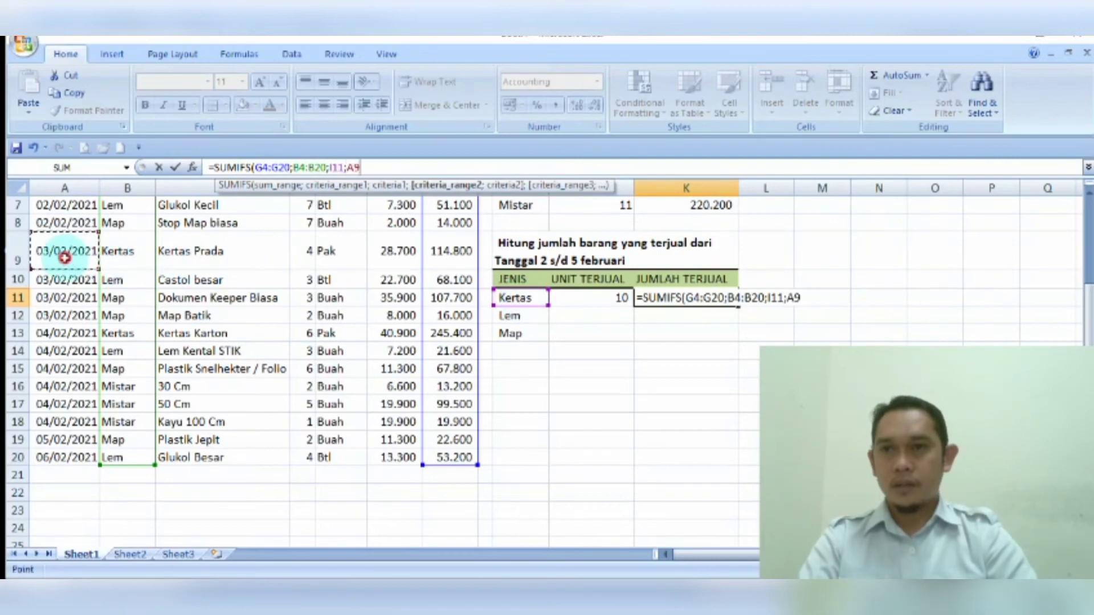
key(Up)
key(Up)
key(Up)
scroll(65, 258, up, 2)
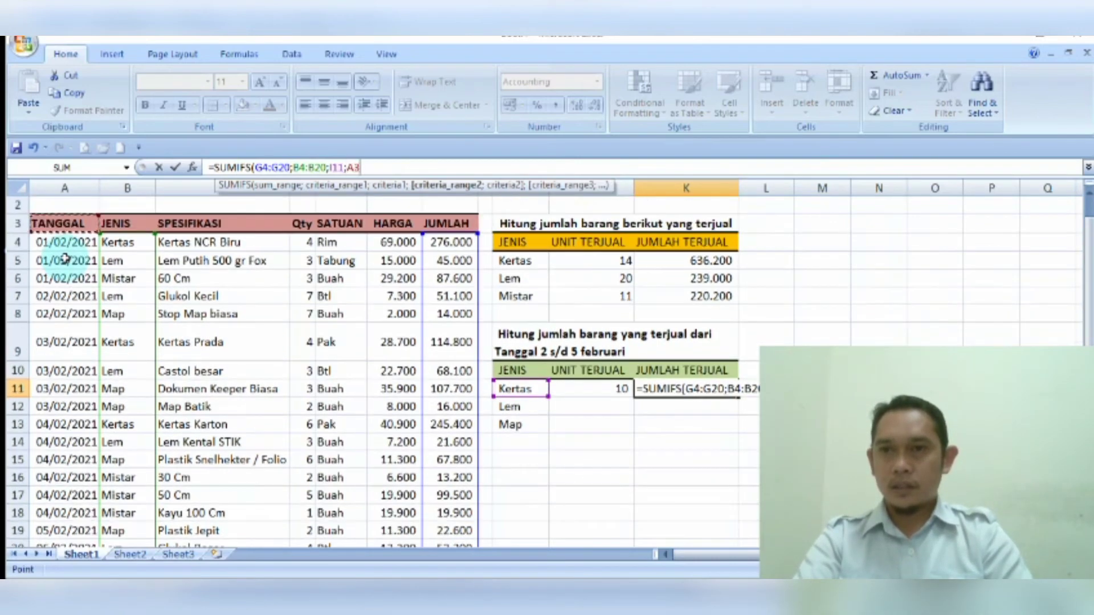
drag(65, 243, 67, 511)
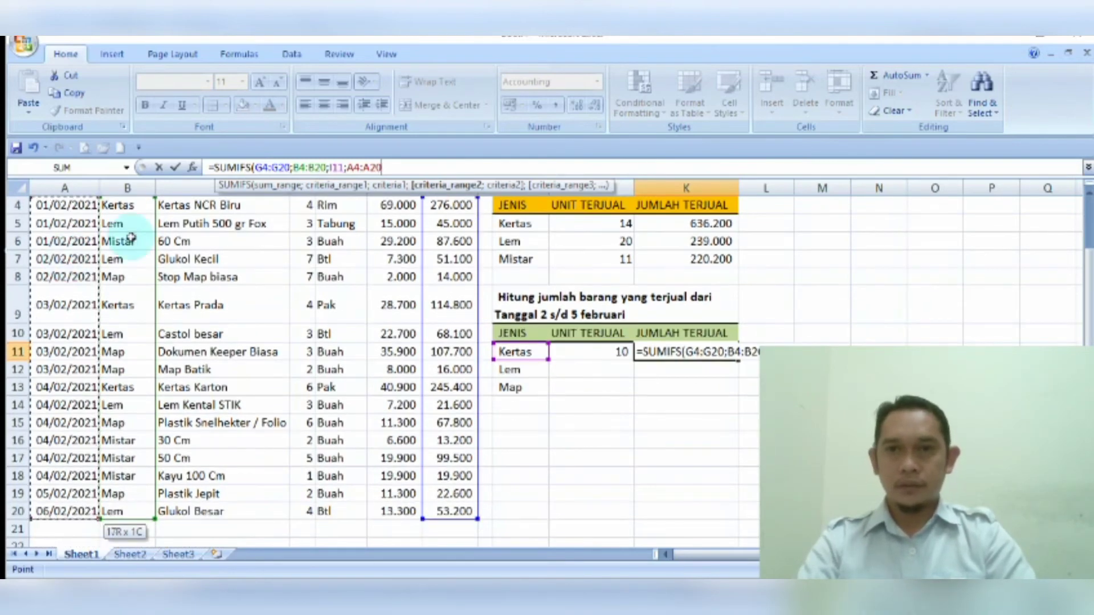
text(;)
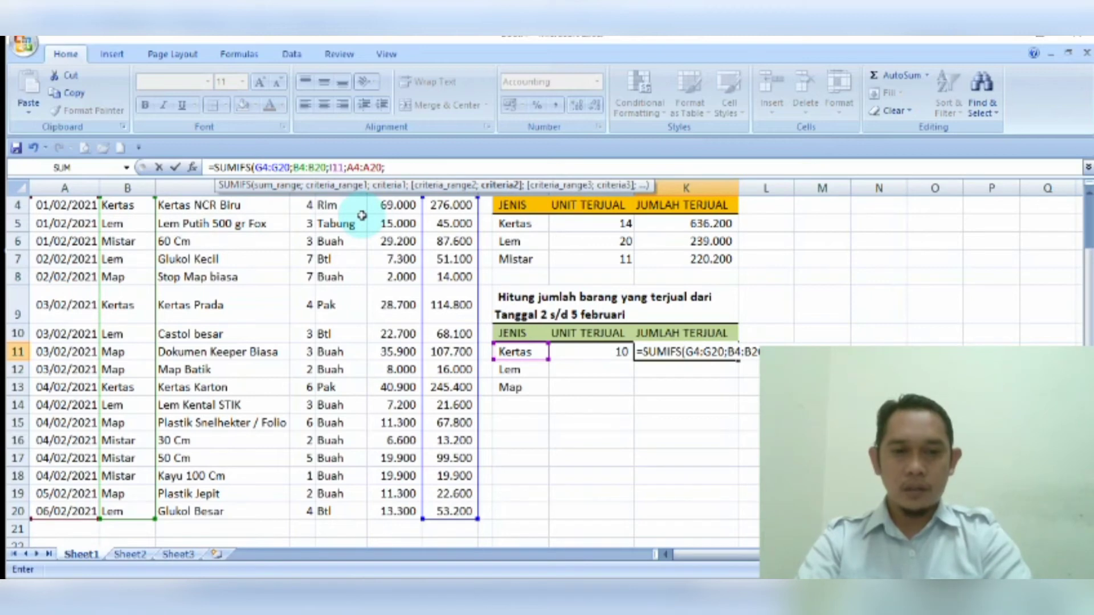
text(")
key(Return)
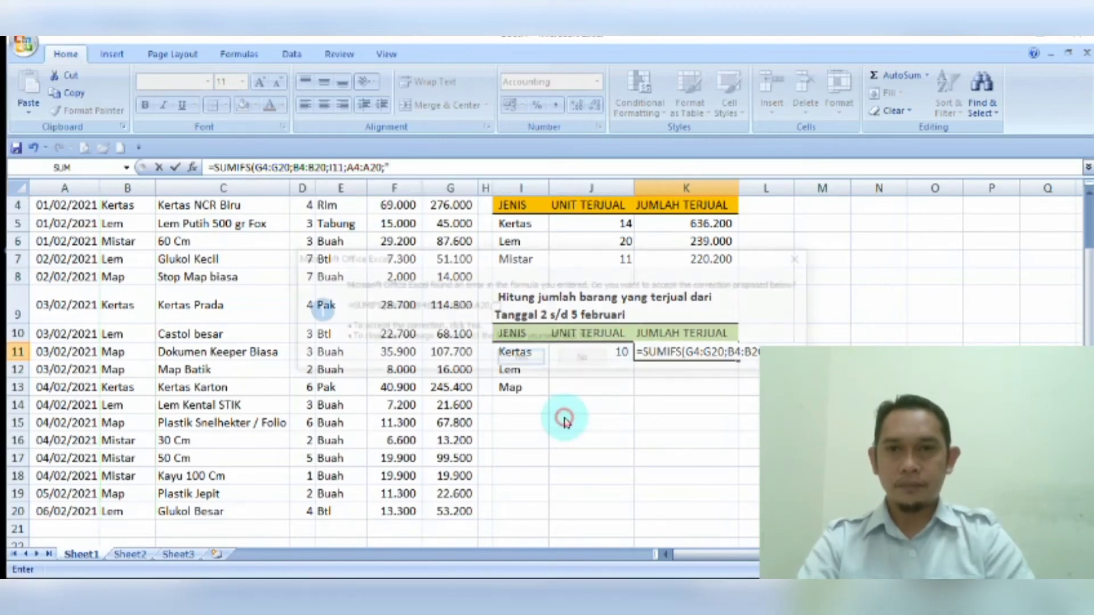
click(804, 258)
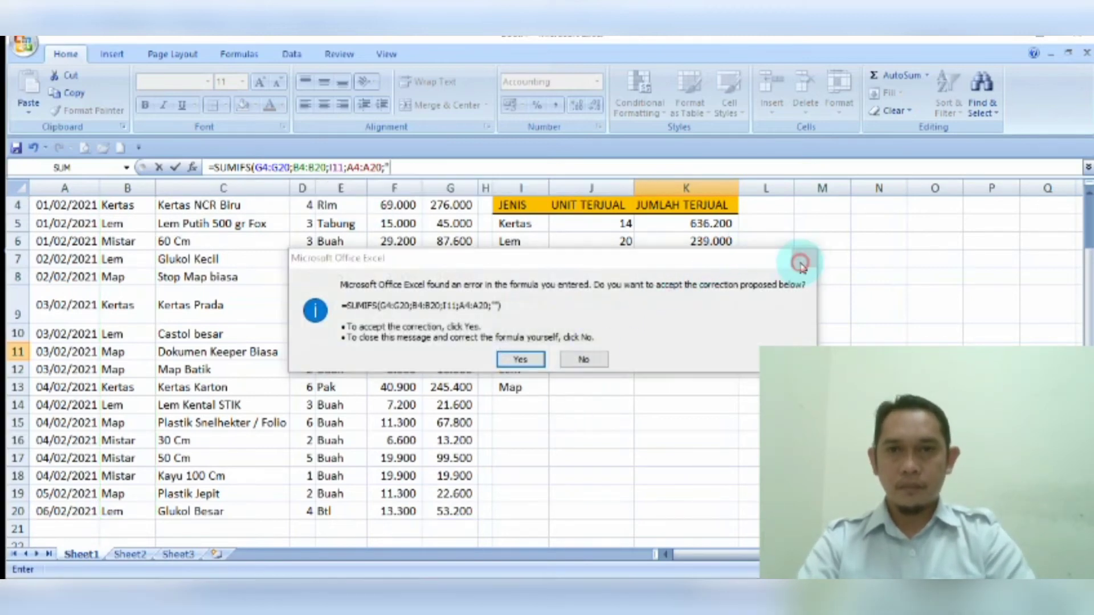
click(830, 264)
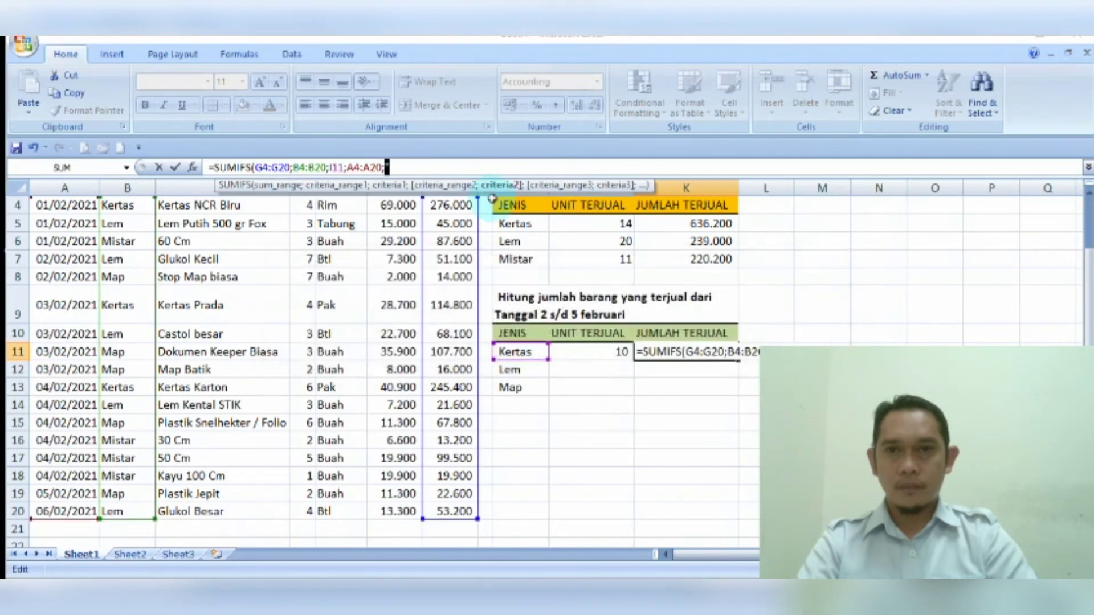
click(461, 166)
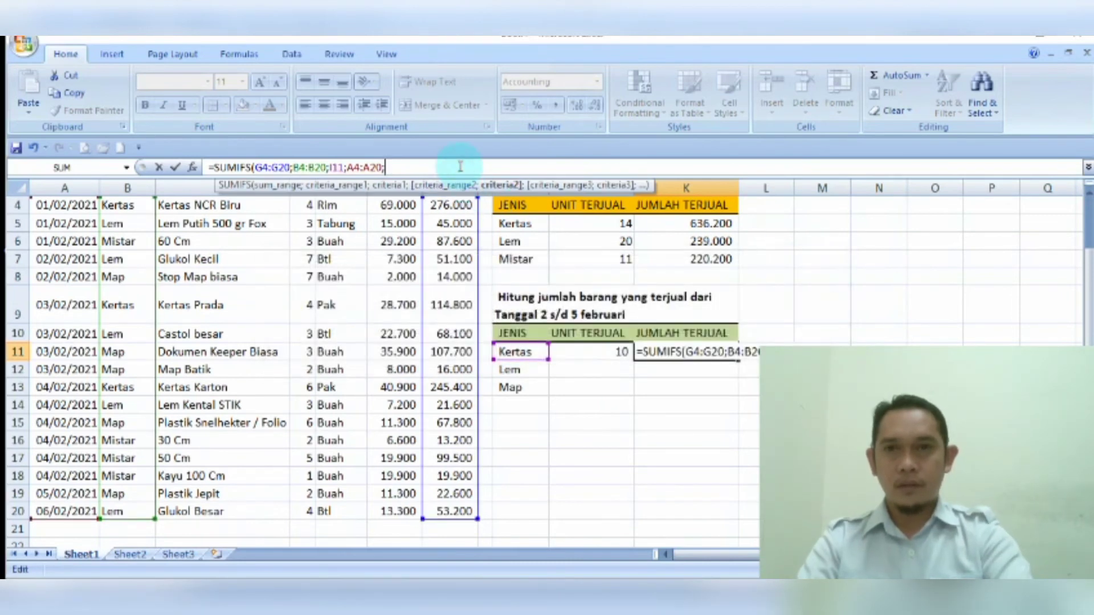
key(BackSpace)
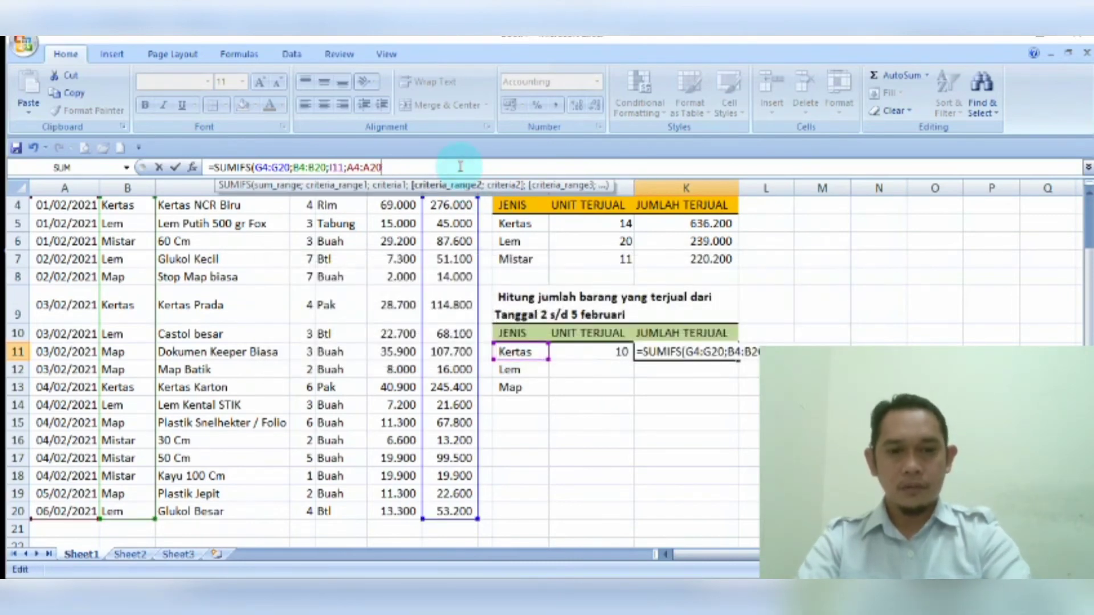
text(;)
click(576, 442)
key(Down)
key(Down)
key(Down)
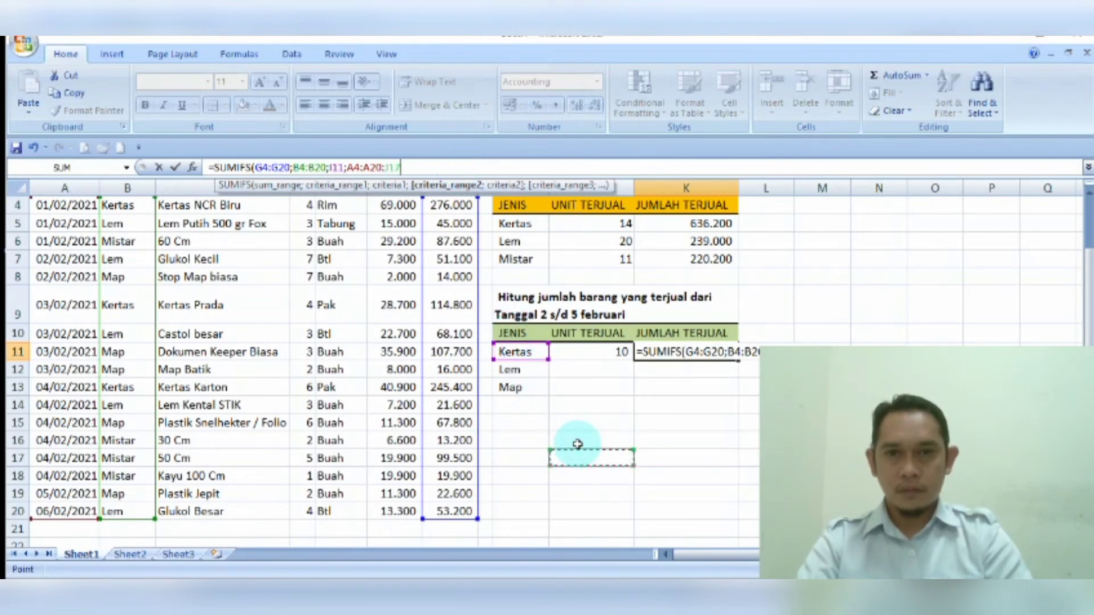
key(Down)
key(Down)
key(Down)
key(Down)
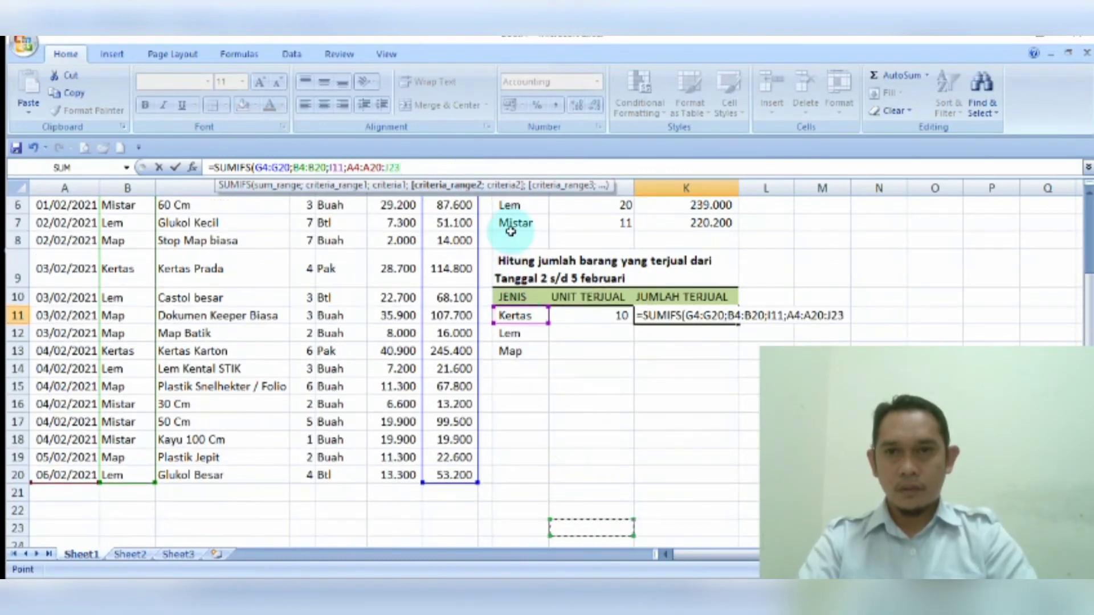
key(BackSpace)
key(BackSpace)
key(BackSpace)
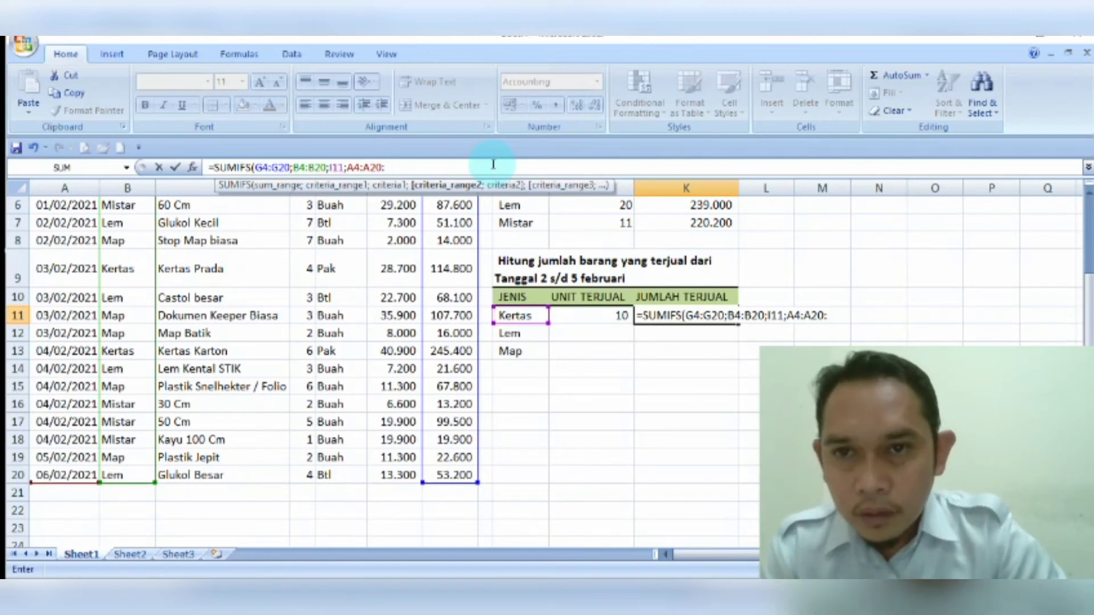
key(BackSpace)
Add ">=02/02/2021" as the second criterion of the K11 SUMIFS formula
text(;">=)
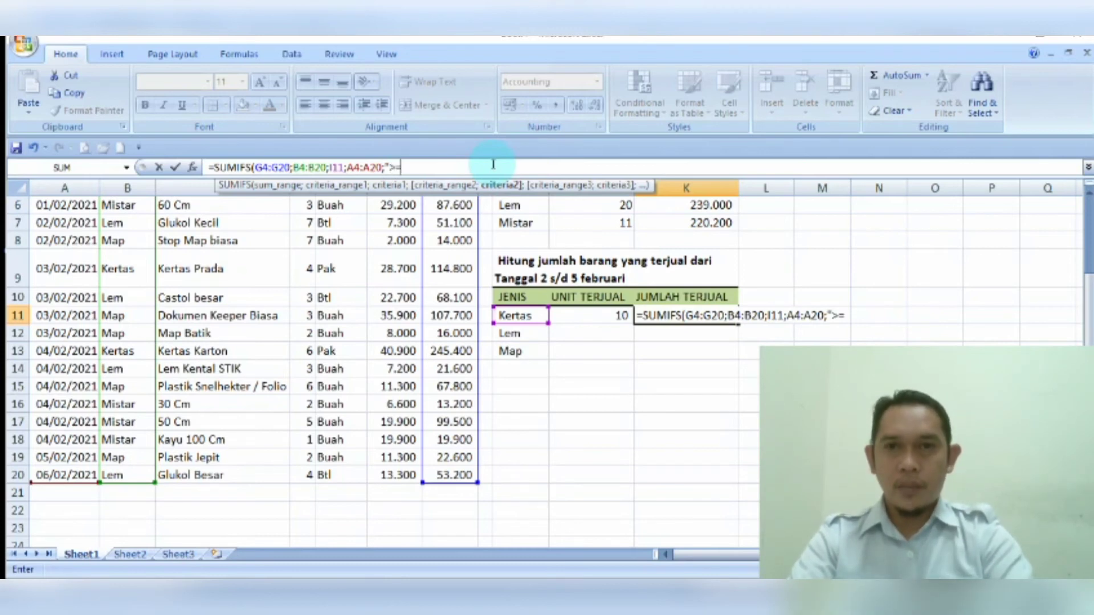
text(02)
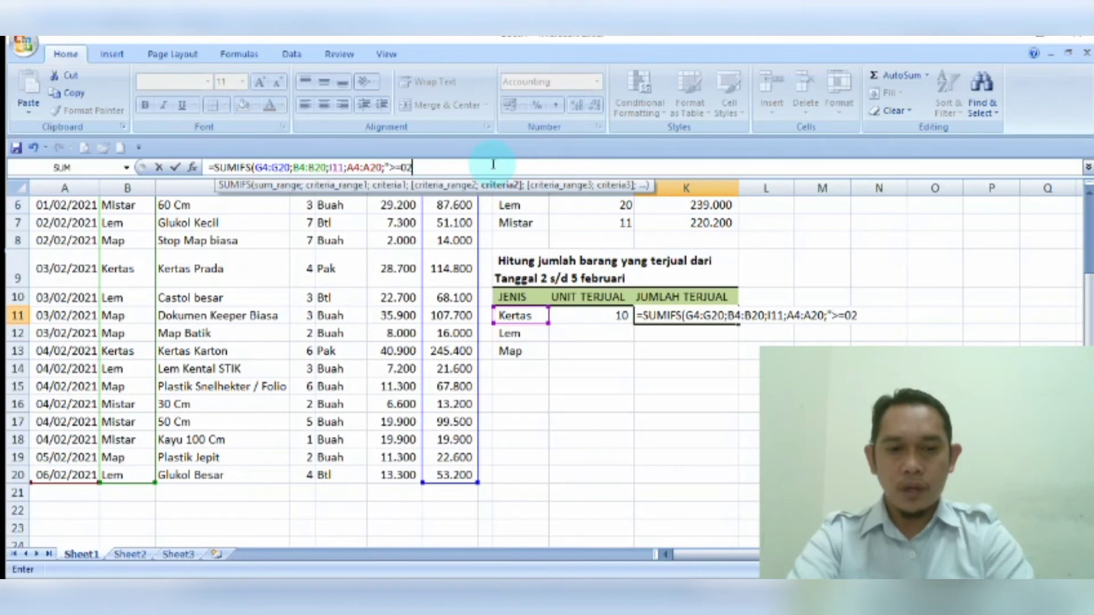
text(/0)
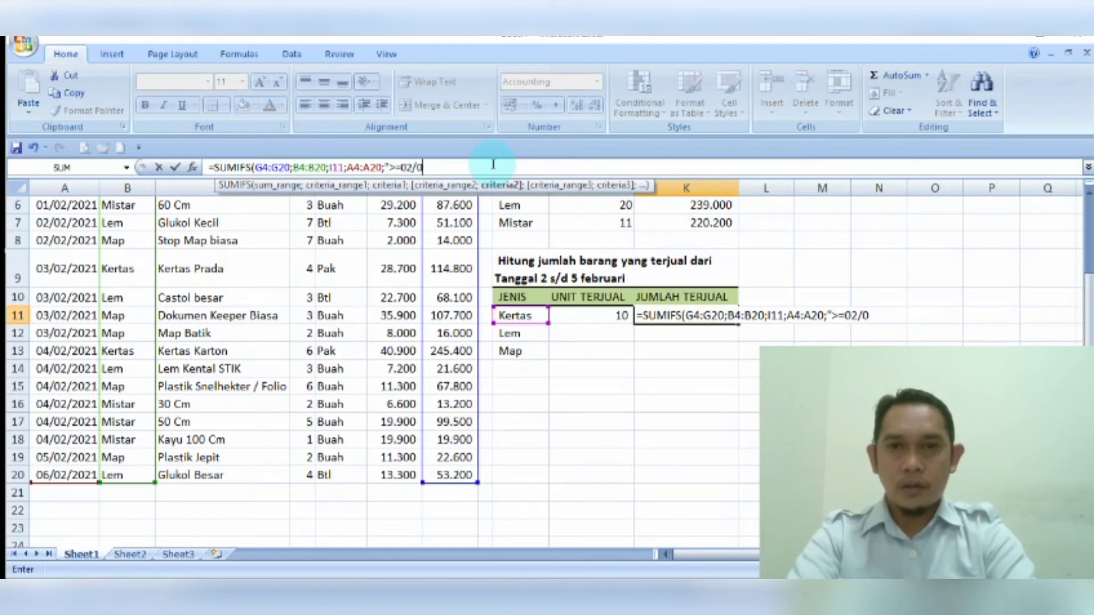
text(2/2021)
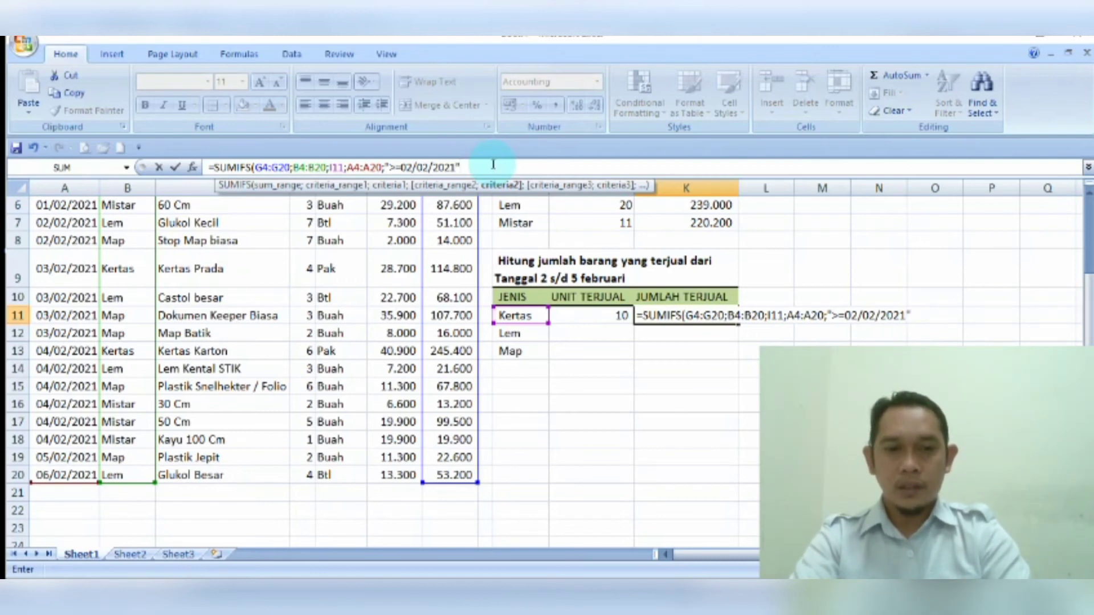
text(";)
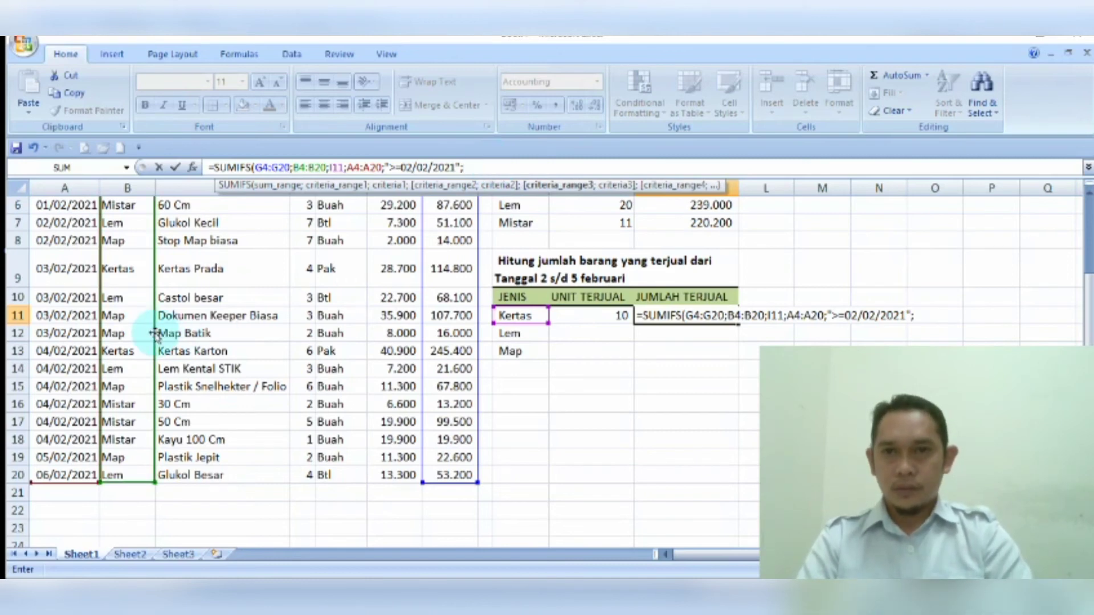
Set the third criteria range of the K11 SUMIFS formula to the TANGGAL dates in A4:A20
click(75, 475)
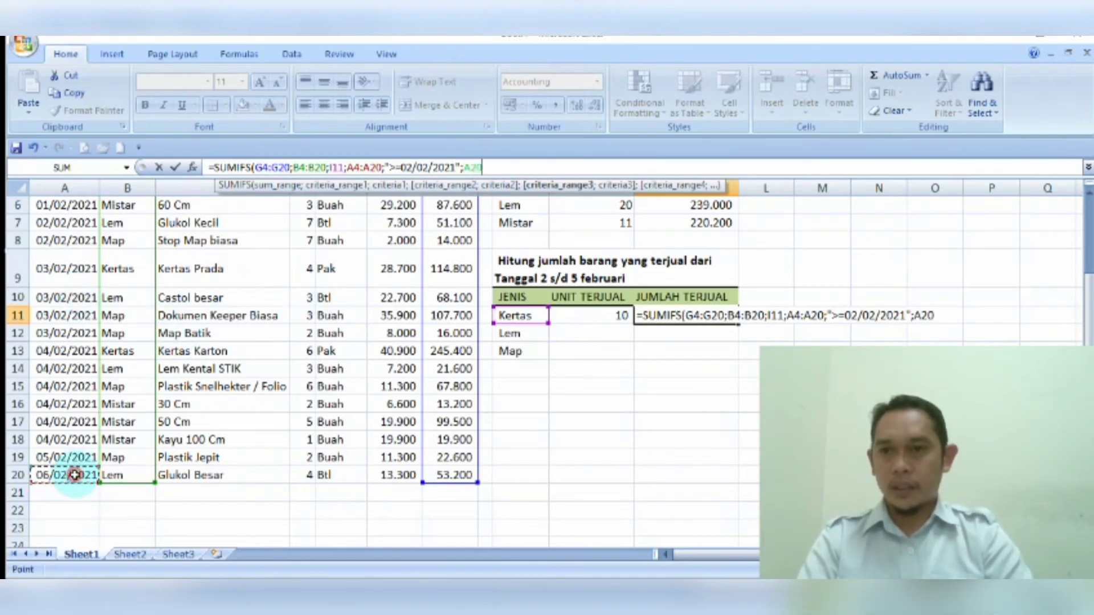
key(shift+Up)
key(shift+Up)
key(shift+Up)
key(shift+Up)
key(shift+Up)
key(shift+Up)
key(shift+Up)
key(shift+Up)
key(shift+Up)
key(shift+Up)
key(shift+Up)
key(shift+Up)
key(shift+Up)
key(shift+Up)
key(shift+Up)
key(shift+Up)
key(shift+Up)
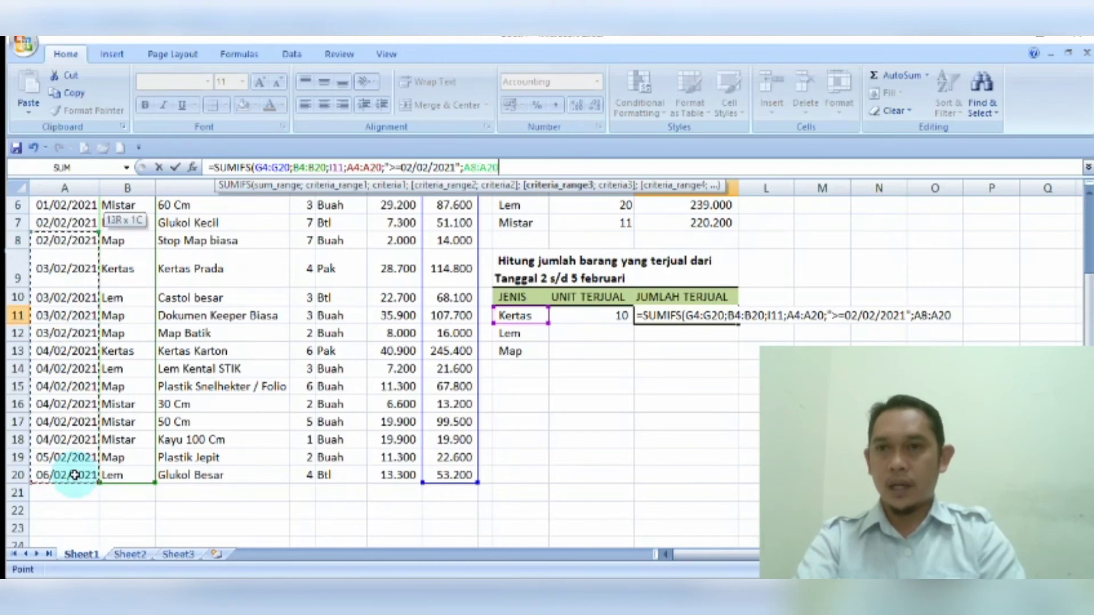
key(shift+Down)
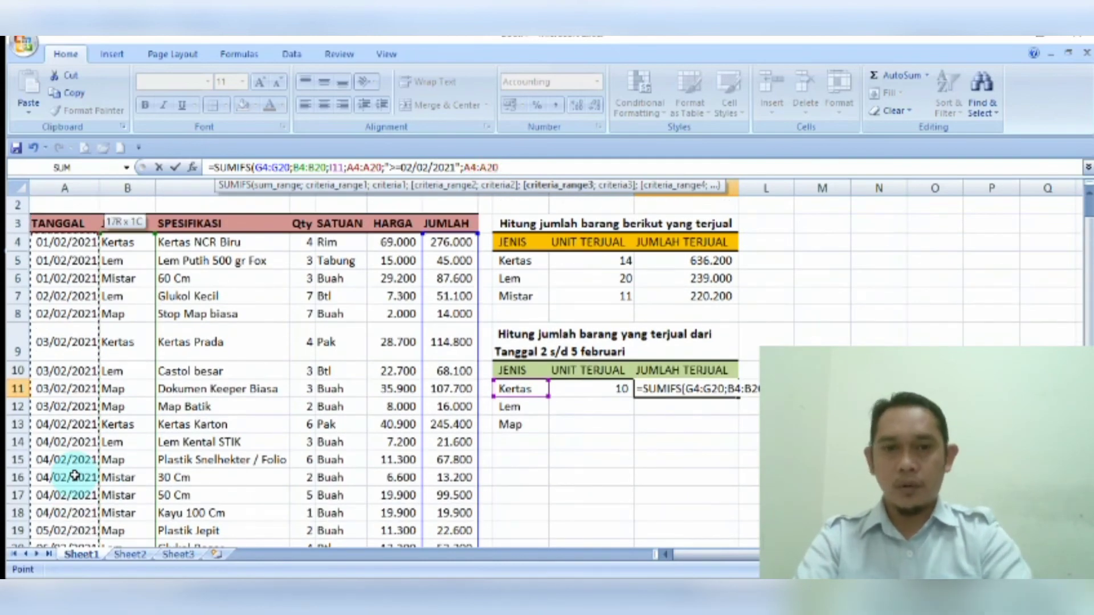
Add "<=05/02/2021" as the third criterion of the K11 SUMIFS formula and enter the formula
text(;"<=05/02)
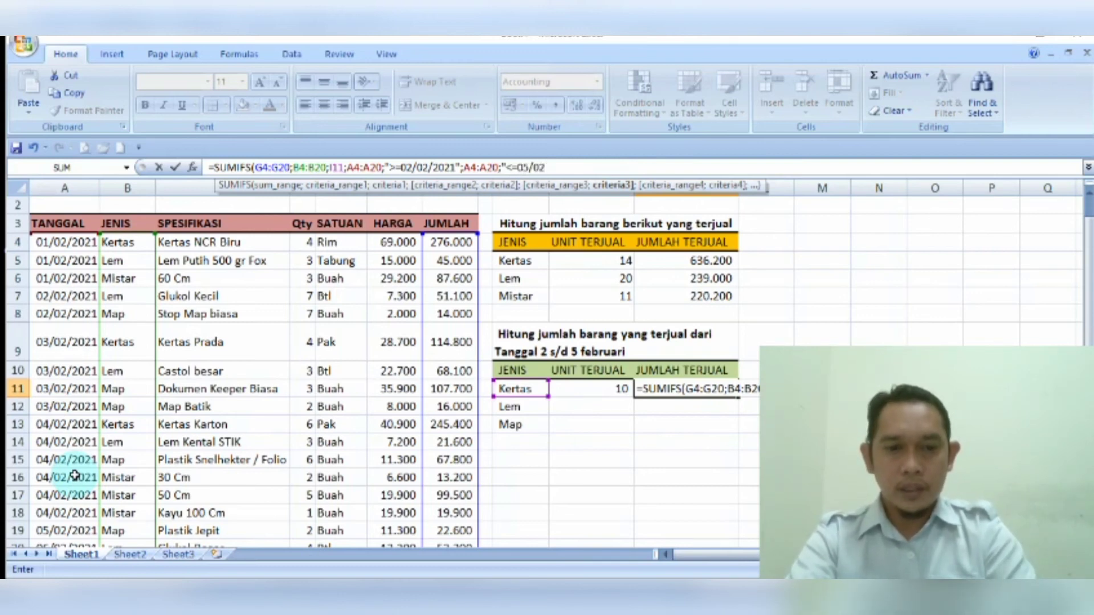
text(1)
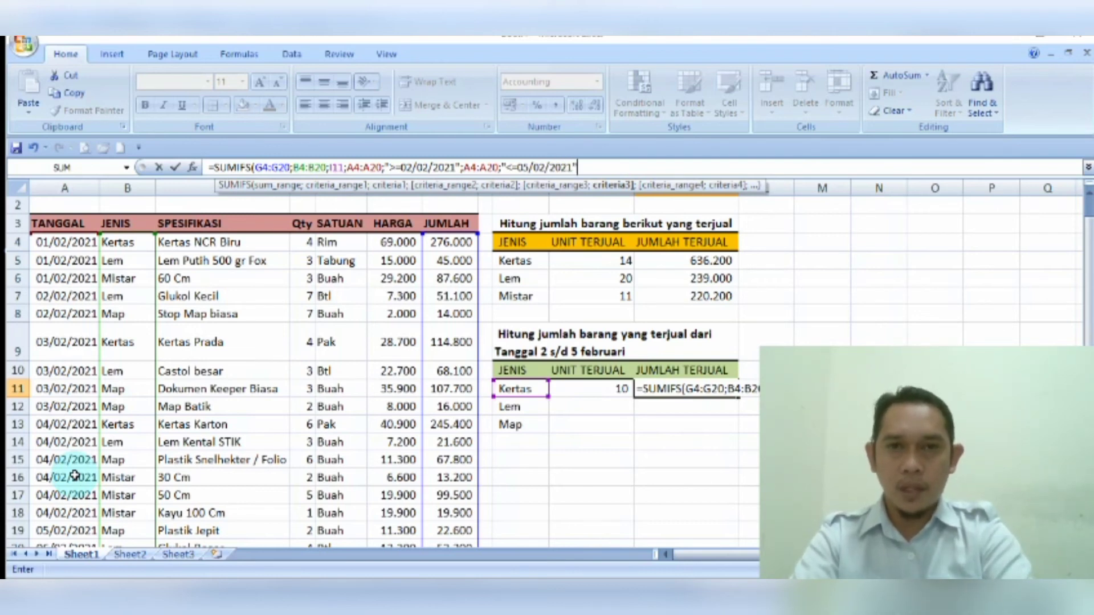
key(Return)
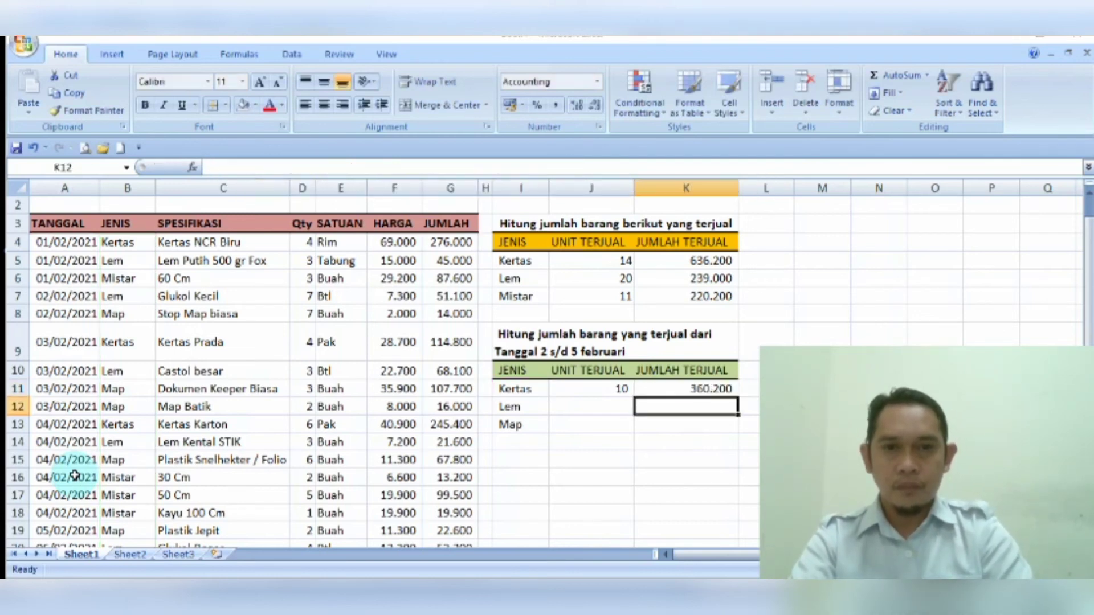
Make the sum range in the J11 SUMIFS formula absolute as $D$4:$D$20
key(Up)
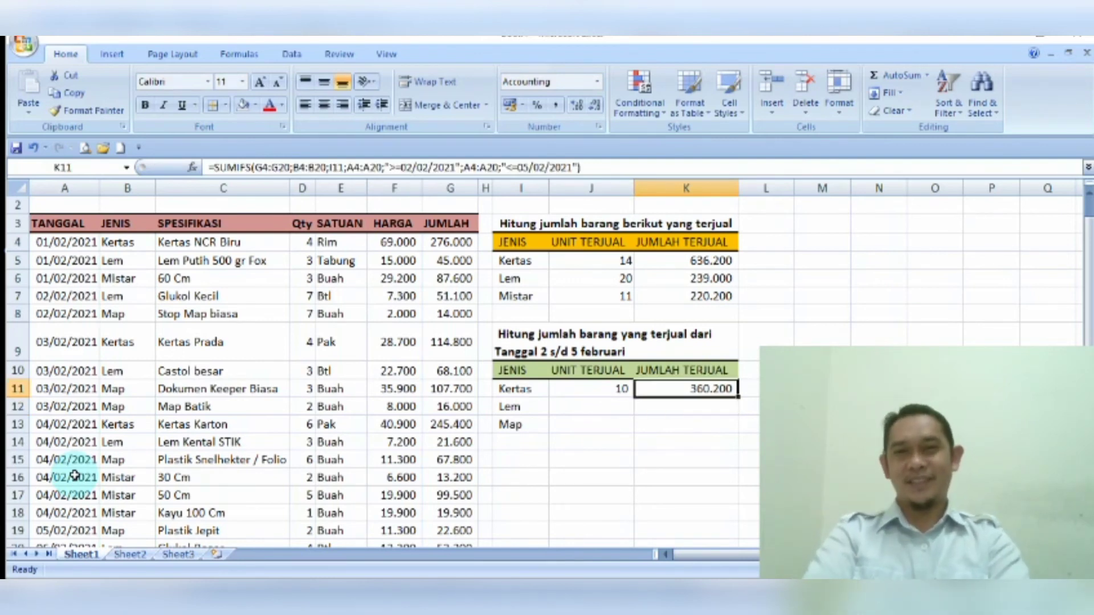
key(Left)
key(Down)
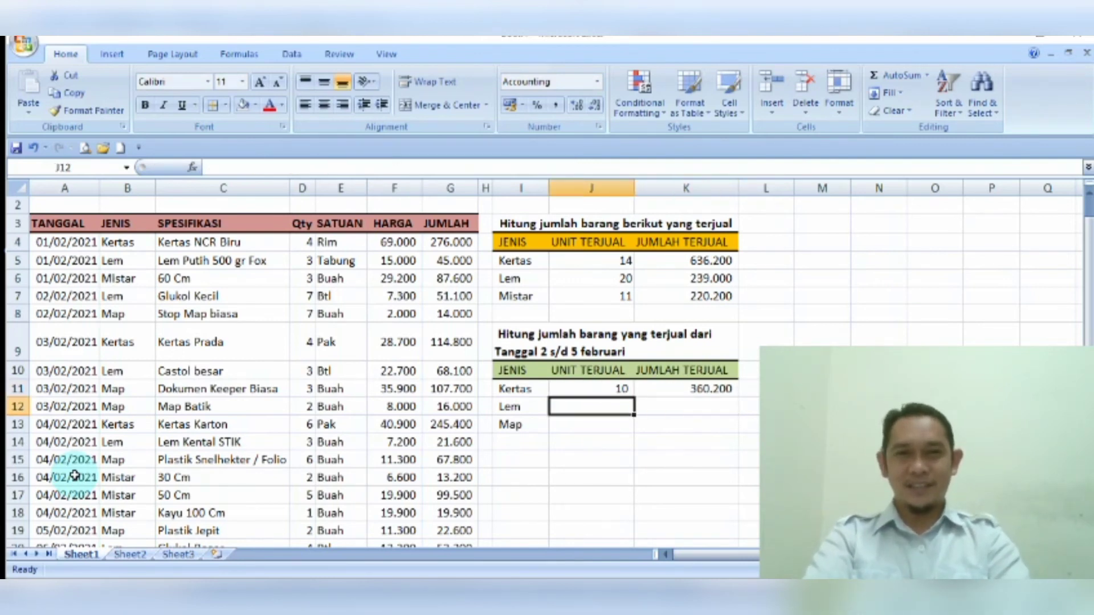
key(Down)
key(Up)
key(Up)
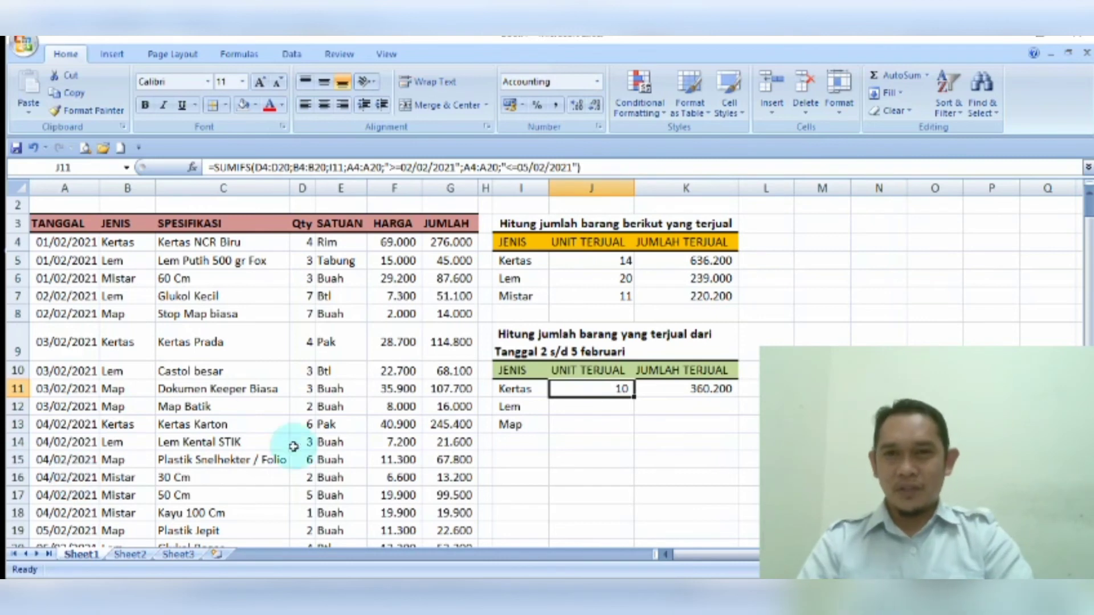
click(260, 169)
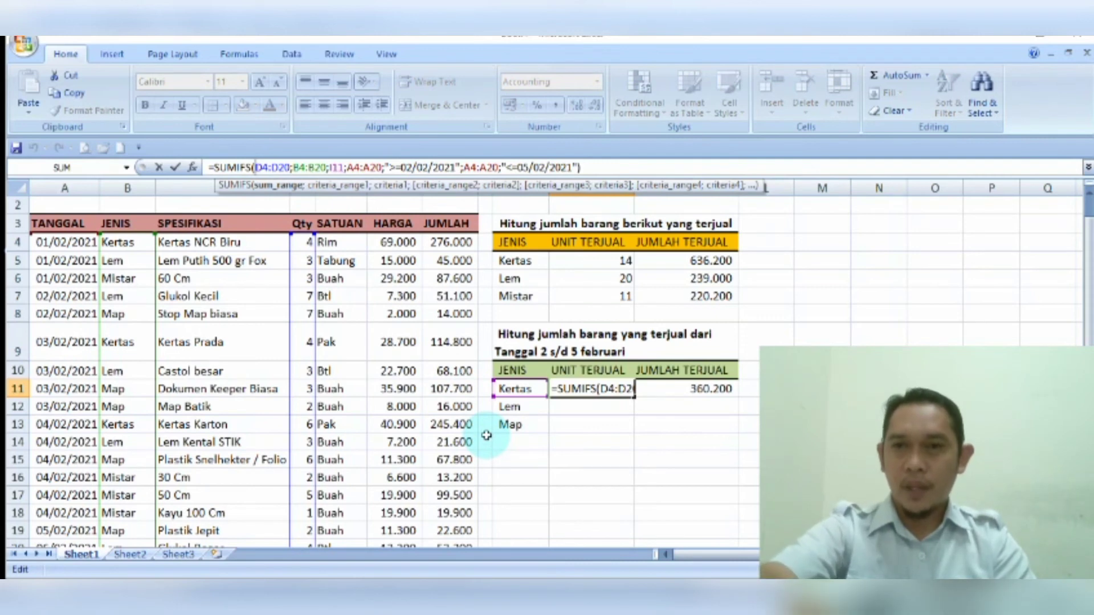
key(F4)
key(Right)
key(Right)
key(F4)
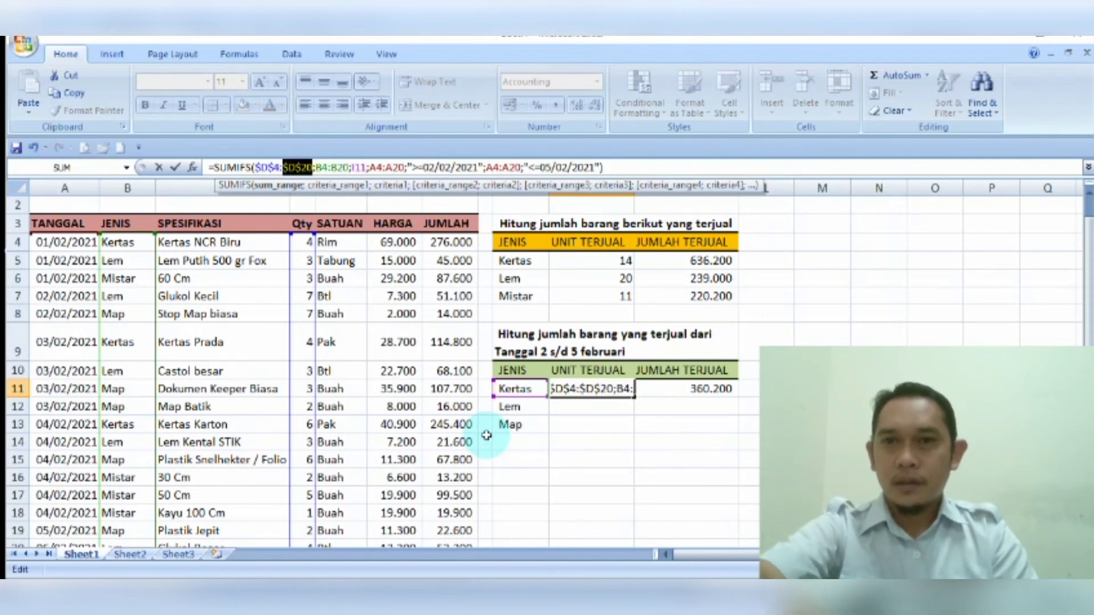
Make the first criteria range in the J11 SUMIFS formula absolute as $B$4:$B$20
key(Right)
key(F4)
key(Right)
key(Right)
key(F4)
Make the date range for the ">=02/02/2021" criterion in the J11 formula absolute as $A$4:$A$20
key(Right)
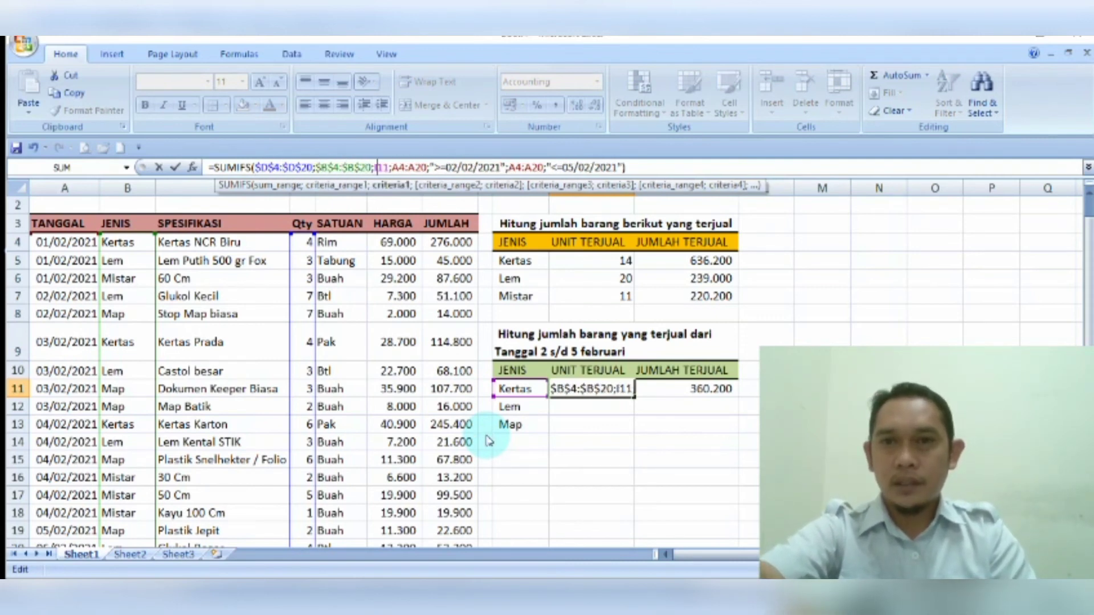
key(Right)
key(Right)
key(Right)
key(Right)
key(F4)
key(Right)
key(Right)
key(F4)
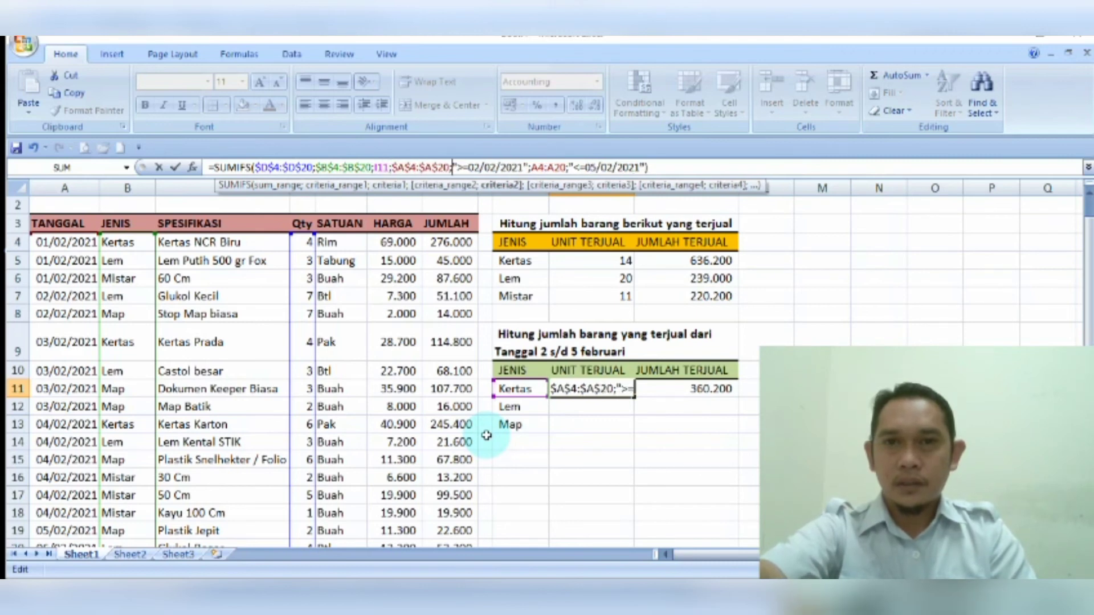
Make the date range for the "<=05/02/2021" criterion in J11 absolute as $A$4:$A$20 and enter the formula
key(Right)
key(Right)
key(Right)
key(Right)
key(Right)
key(Right)
key(Right)
key(Right)
key(Right)
key(Right)
key(Right)
key(Right)
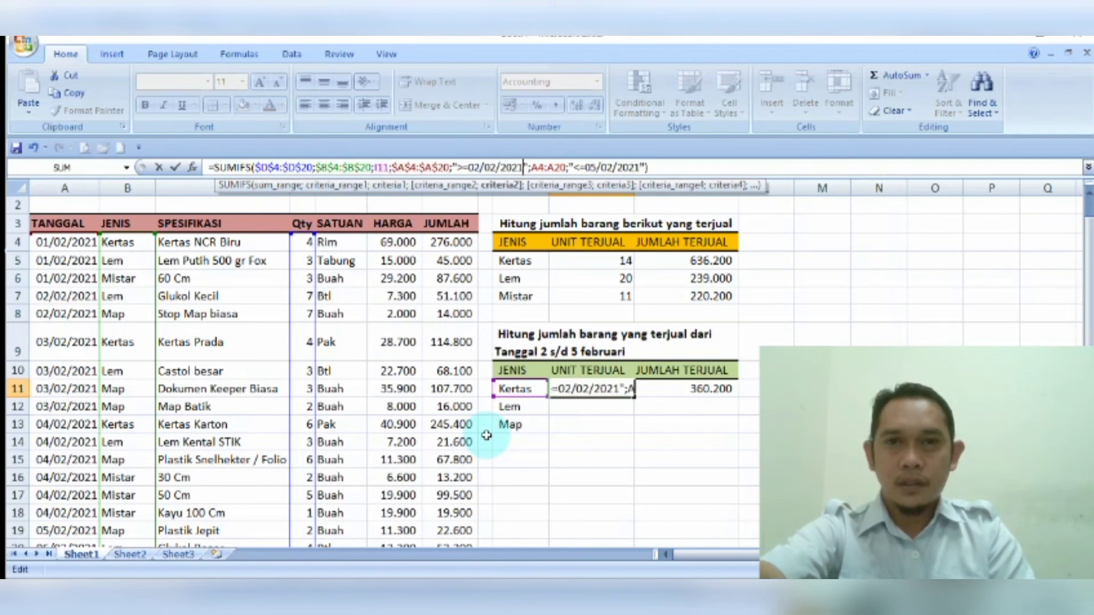
key(F4)
key(Right)
key(Right)
key(F4)
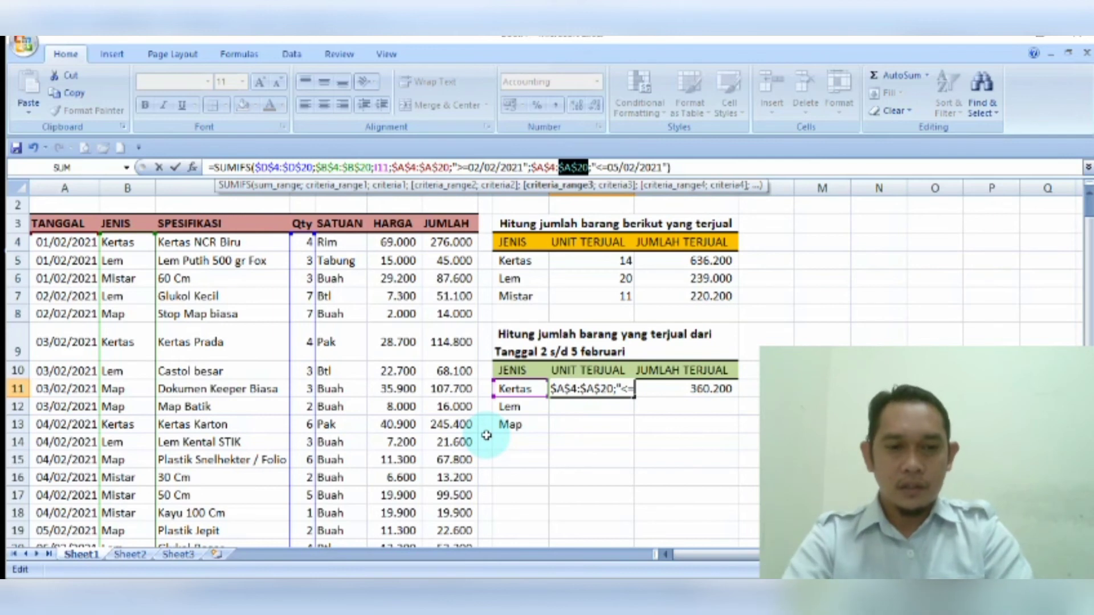
key(Return)
Make the sum range in the K11 SUMIFS formula absolute as $G$4:$G$20
key(Up)
key(Right)
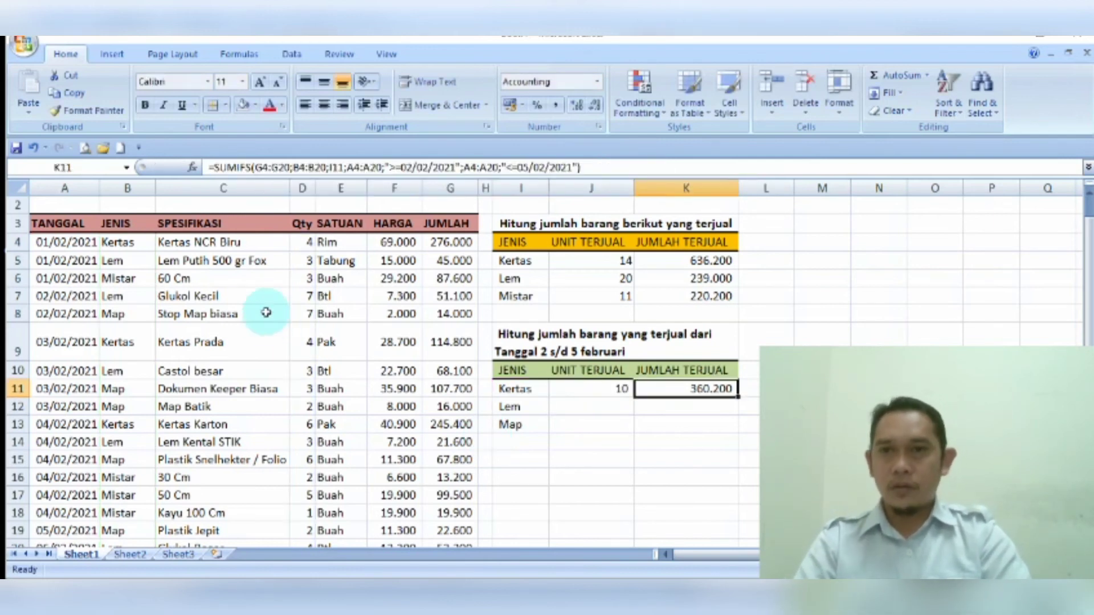
click(261, 167)
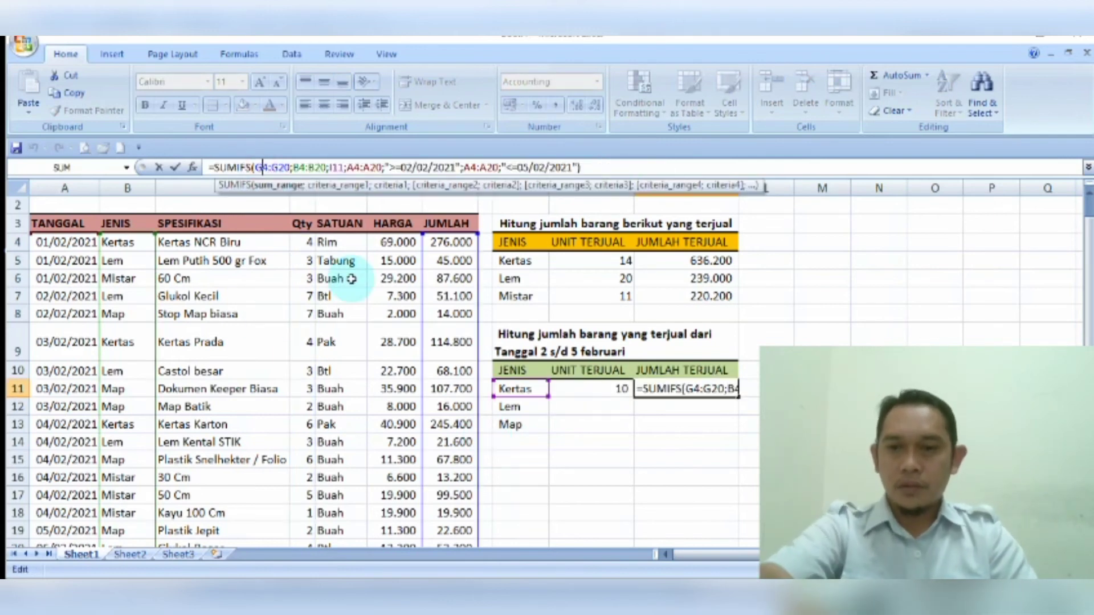
key(F4)
key(Right)
key(Right)
key(F4)
Make the first criteria range in the K11 SUMIFS formula absolute as $B$4:$B$20
key(Right)
key(Right)
key(Right)
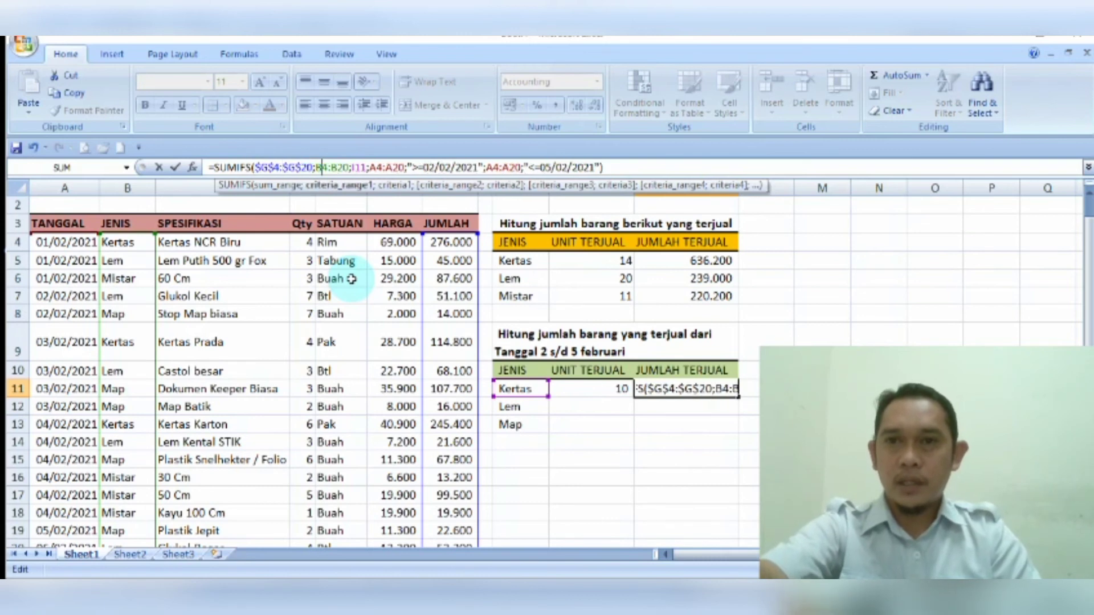
key(F4)
key(Right)
key(Right)
key(F4)
Make the date range for the ">=02/02/2021" criterion in the K11 formula absolute as $A$4:$A$20
key(Right)
key(Right)
key(Right)
key(Right)
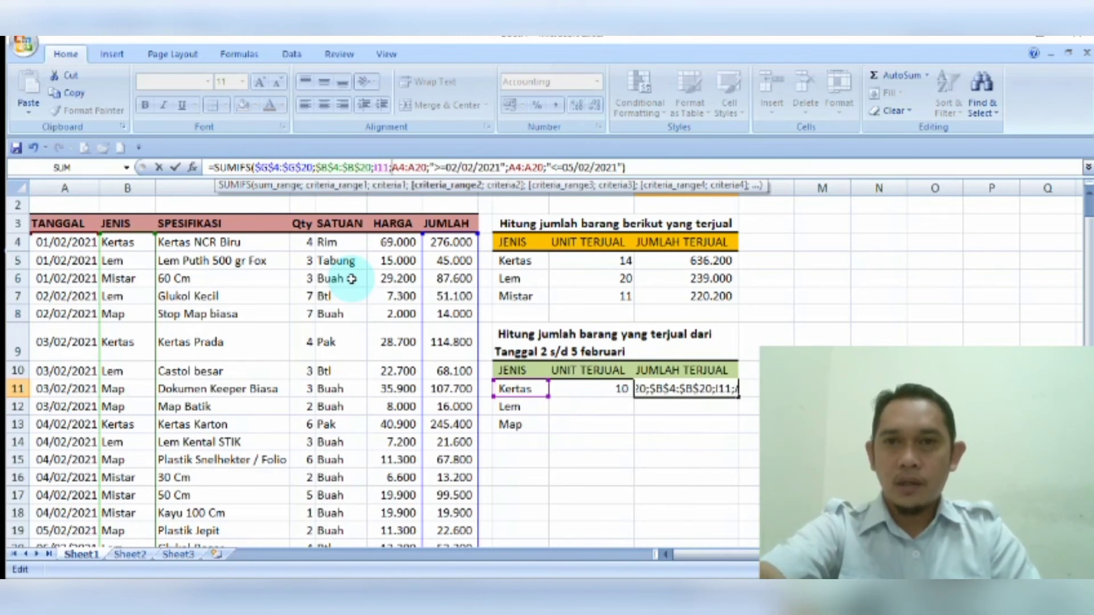
key(F4)
key(Right)
key(Right)
key(Right)
key(F4)
Make the date range for the "<=05/02/2021" criterion in K11 absolute as $A$4:$A$20 and enter the formula
key(Right)
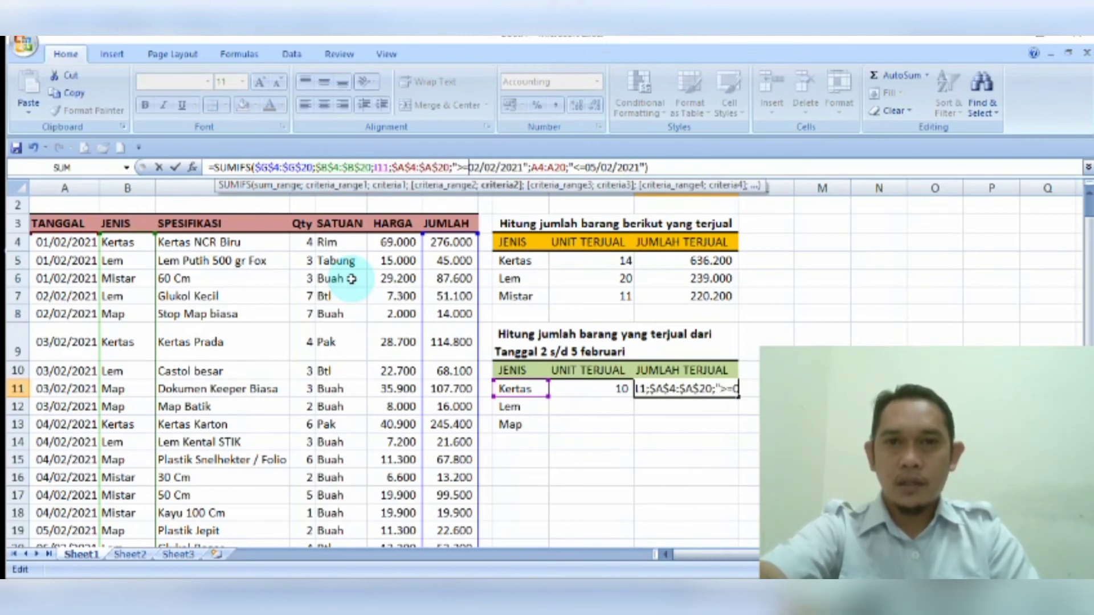
key(Right)
key(Right)
key(Right)
key(Right)
key(Right)
key(F4)
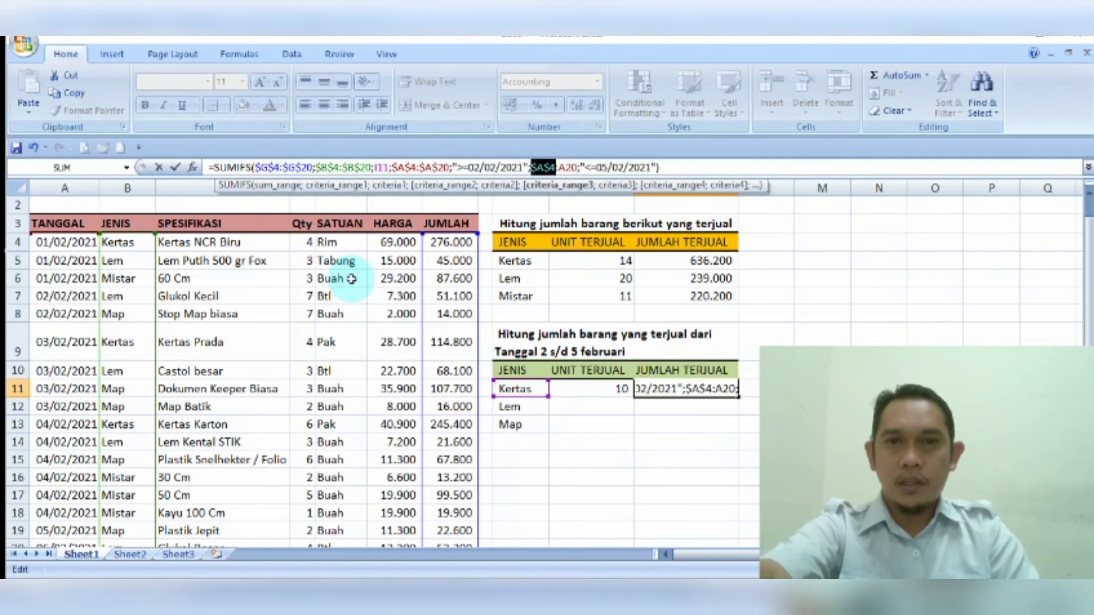
key(Right)
key(Right)
key(Right)
key(F4)
key(Return)
Copy the Kertas SUMIFS formulas in J11:K11 down to the Lem and Map rows, J12:K13
key(Up)
key(Left)
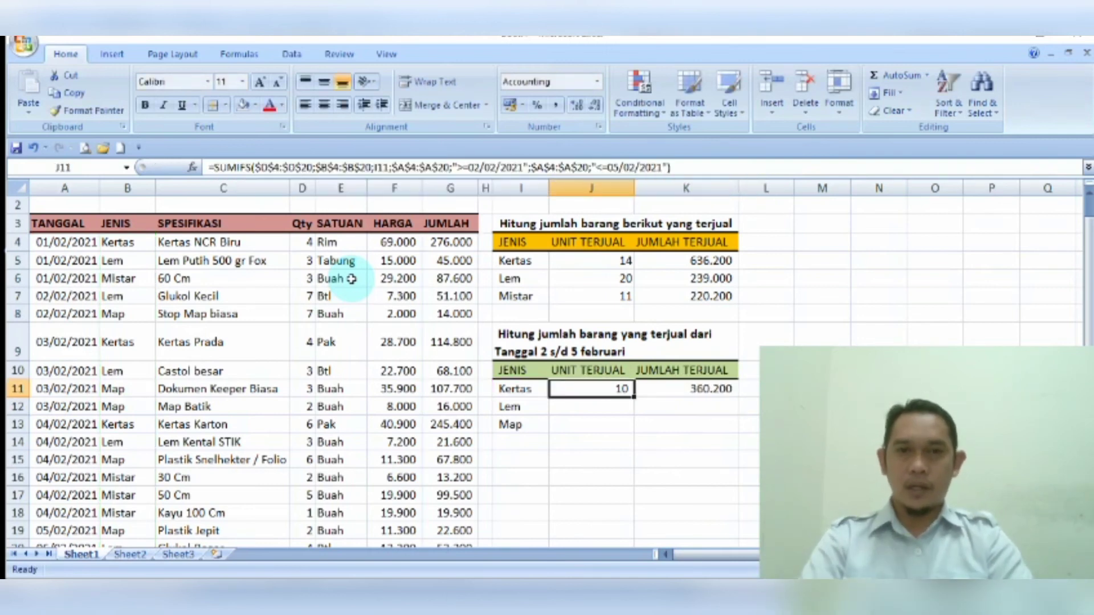
key(shift+Right)
key(ctrl+c)
key(shift+Down)
key(shift+Down)
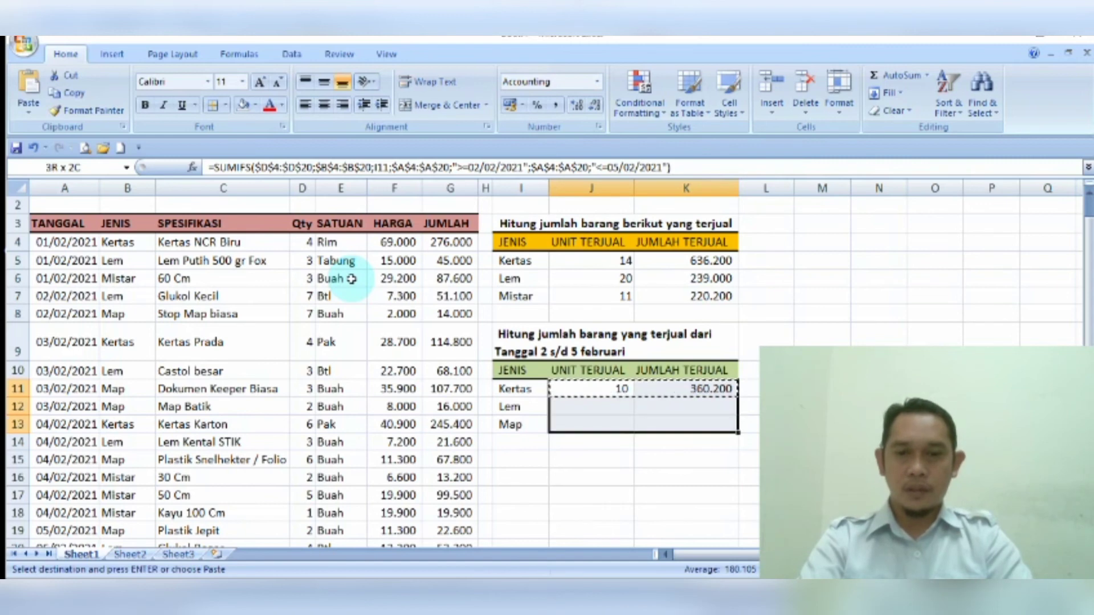
key(ctrl+v)
Review the UNIT TERJUAL formulas for Kertas, Lem and Map in J11:J13
key(Down)
key(Down)
key(Down)
key(Up)
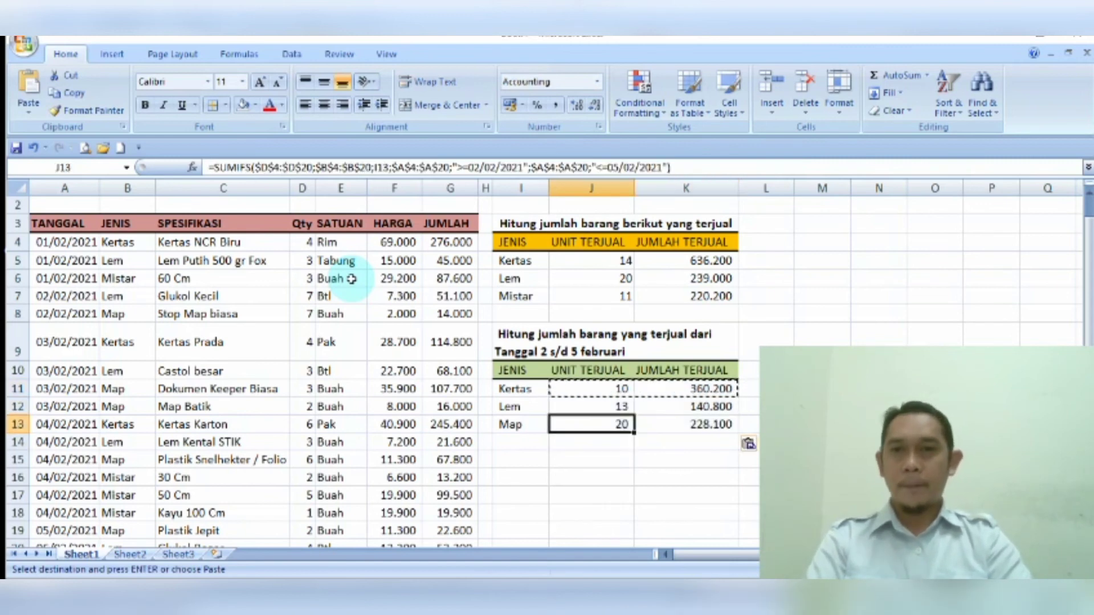
key(Up)
key(Up)
key(Down)
key(Down)
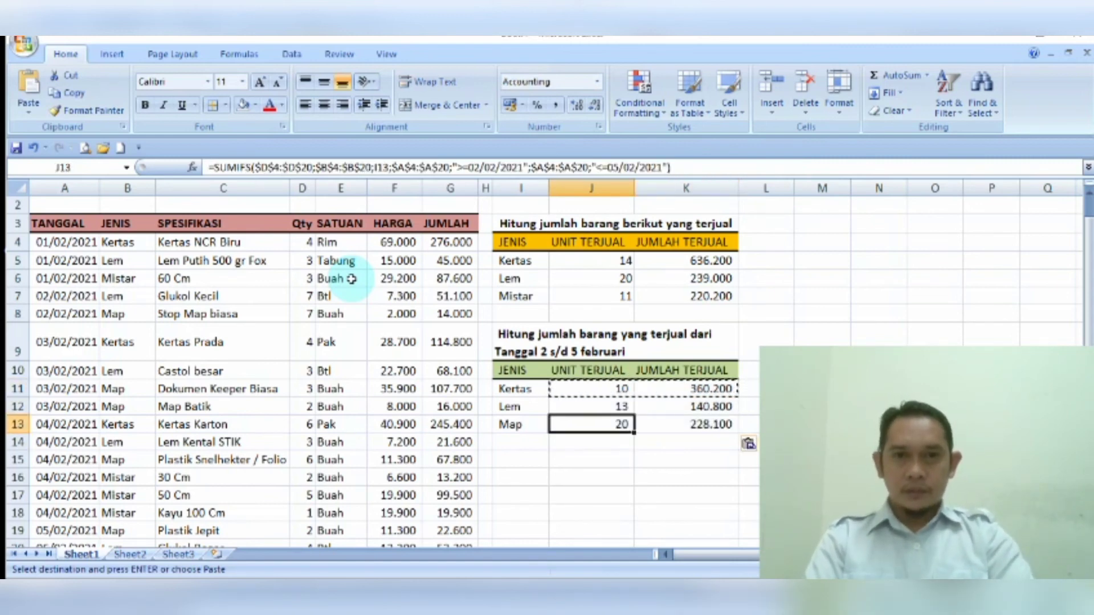
key(Down)
key(Up)
key(Up)
key(Up)
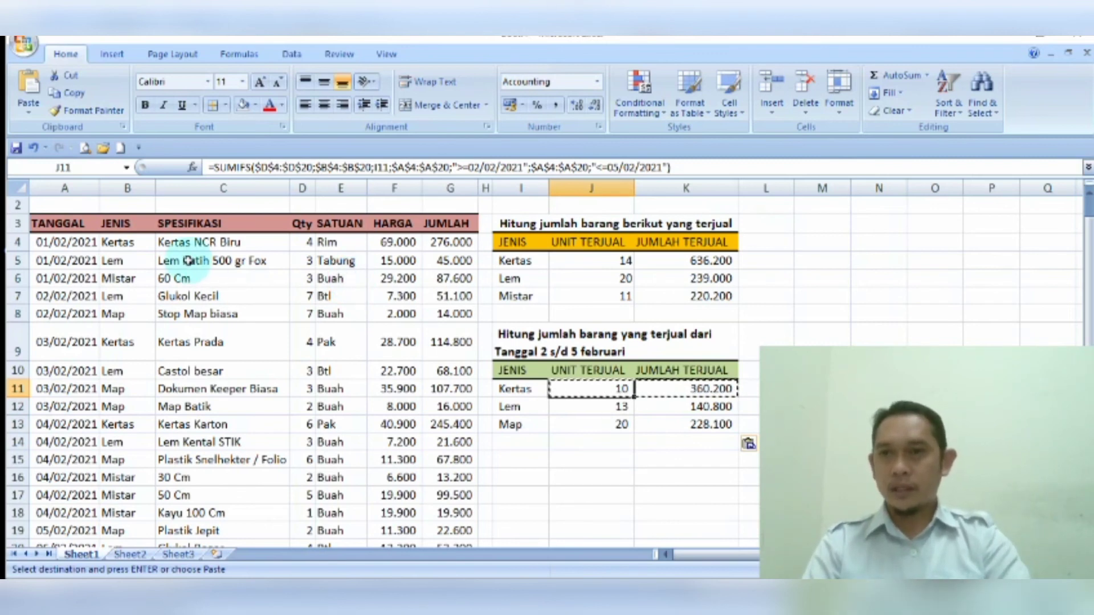
Examine the sales rows dated 2 to 5 February for Kertas entries and their quantities in D9 and D13
click(142, 389)
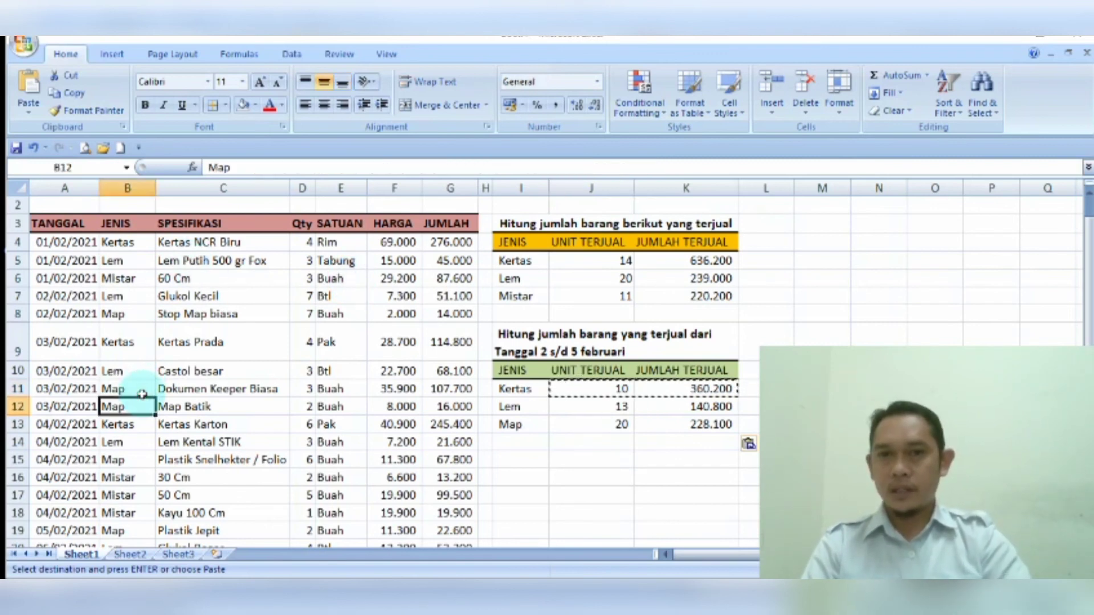
key(Down)
key(Down)
key(Down)
key(Down)
key(Down)
key(Down)
key(Down)
key(Down)
key(Down)
key(Down)
key(Down)
key(Up)
key(Up)
key(Up)
key(Up)
key(Up)
key(Up)
key(Up)
key(Up)
key(Up)
key(Up)
key(Up)
key(Up)
key(Up)
key(Up)
key(Up)
key(Up)
key(Up)
key(Up)
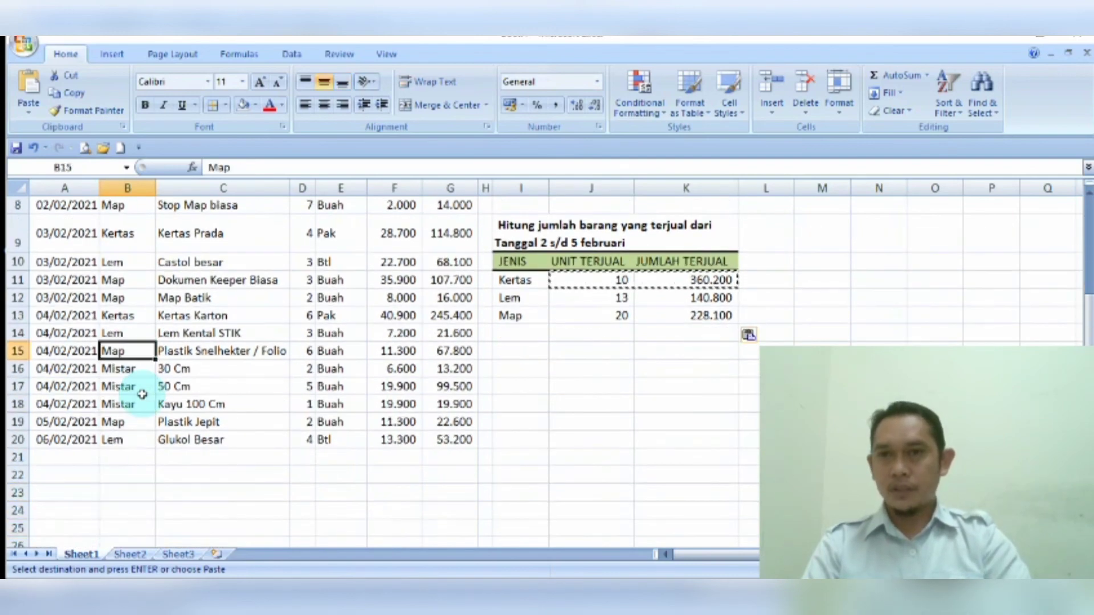
key(Down)
key(Down)
key(Down)
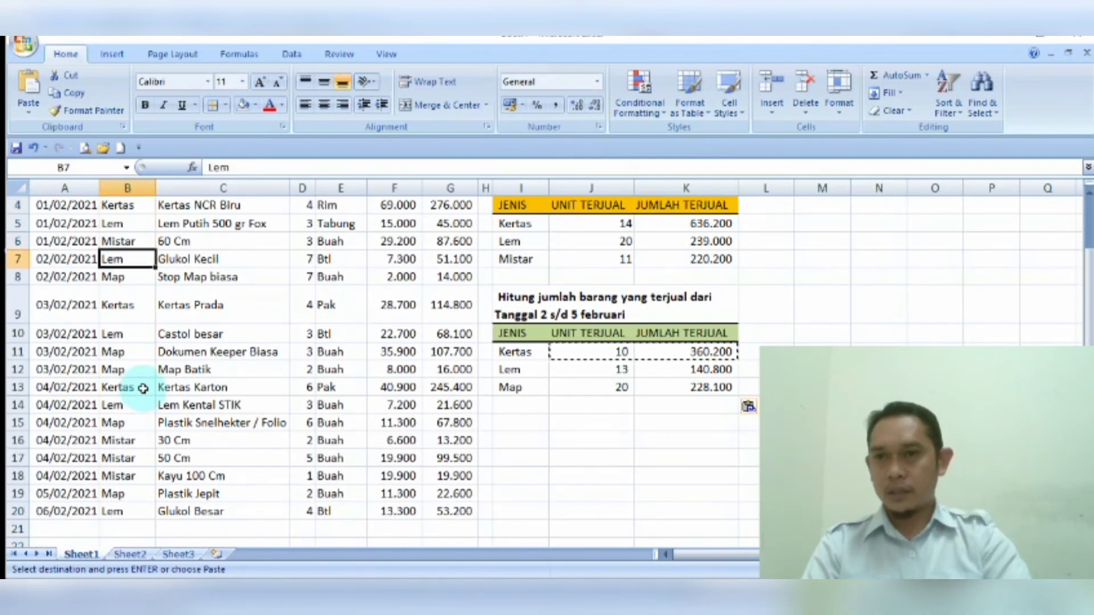
click(75, 282)
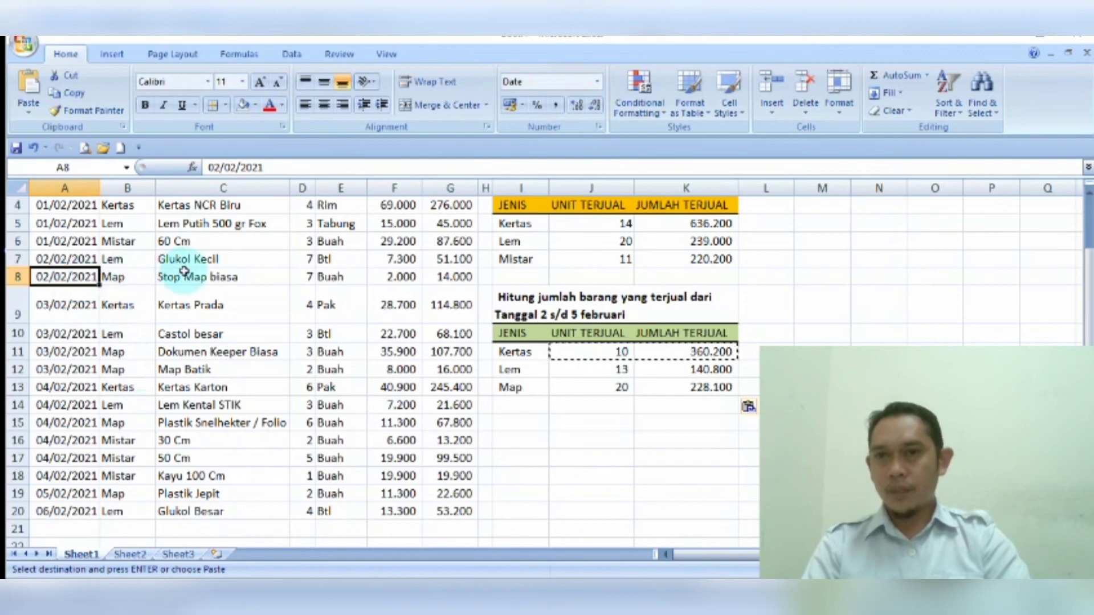
click(132, 309)
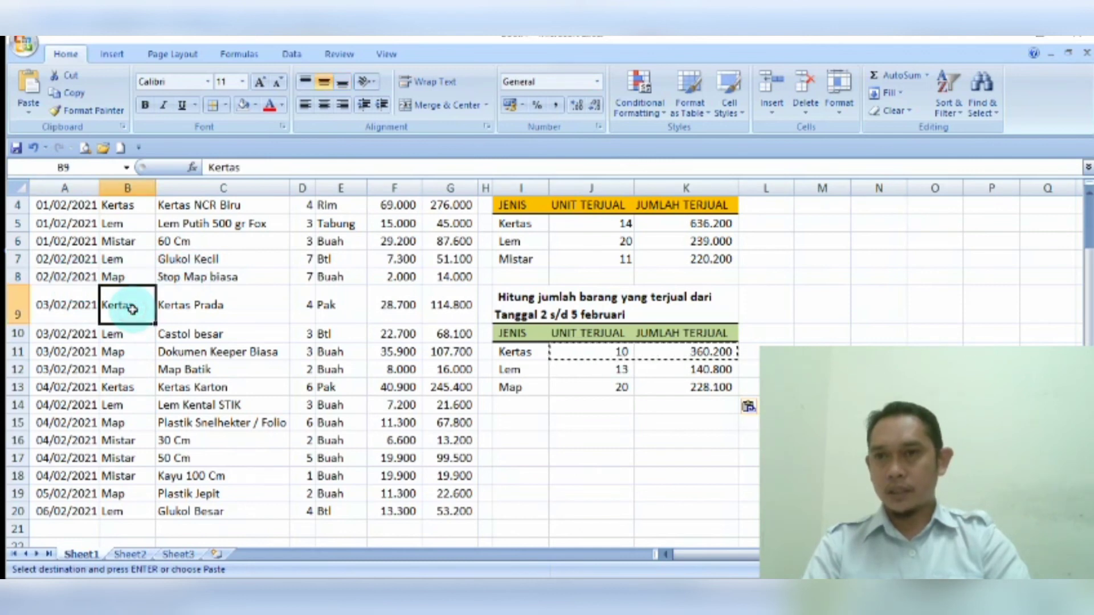
click(313, 303)
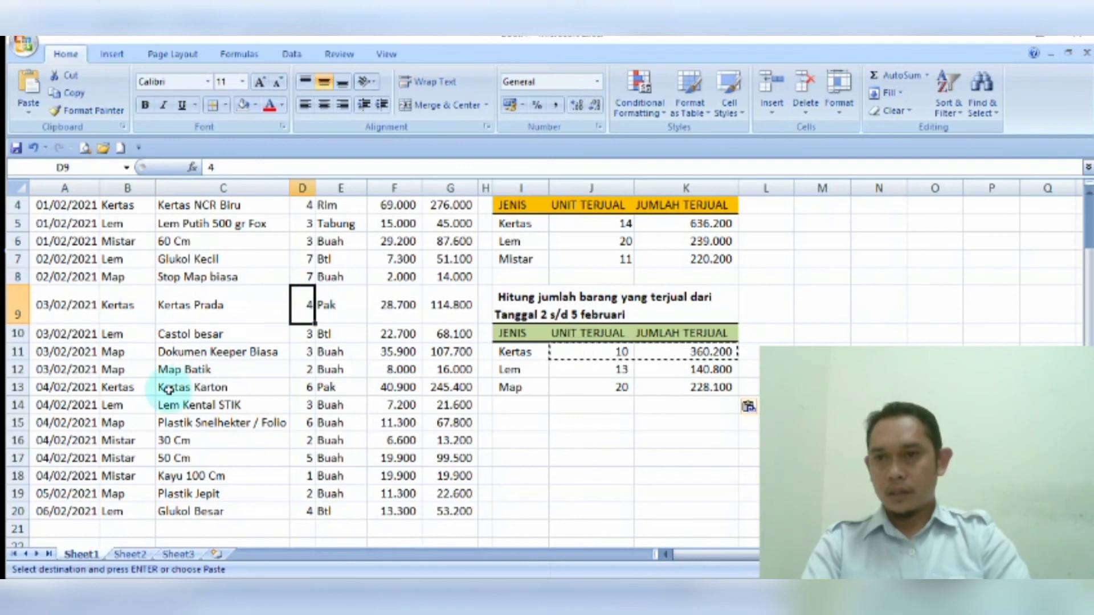
click(308, 387)
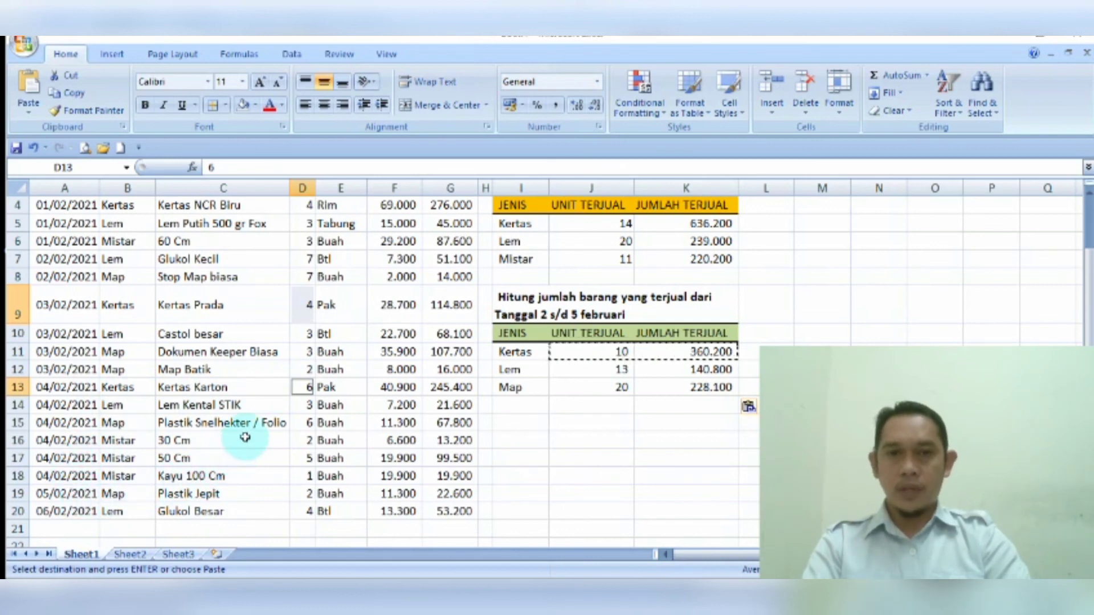
Enter a manual check of the Kertas units in J16 with the formula =D9+D13
click(563, 446)
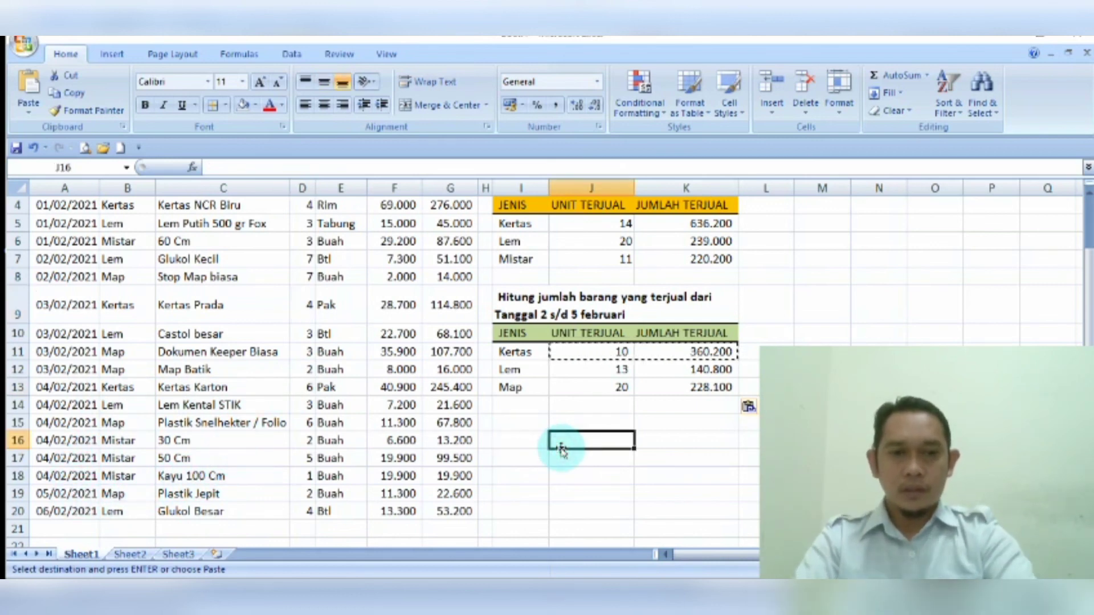
text(=)
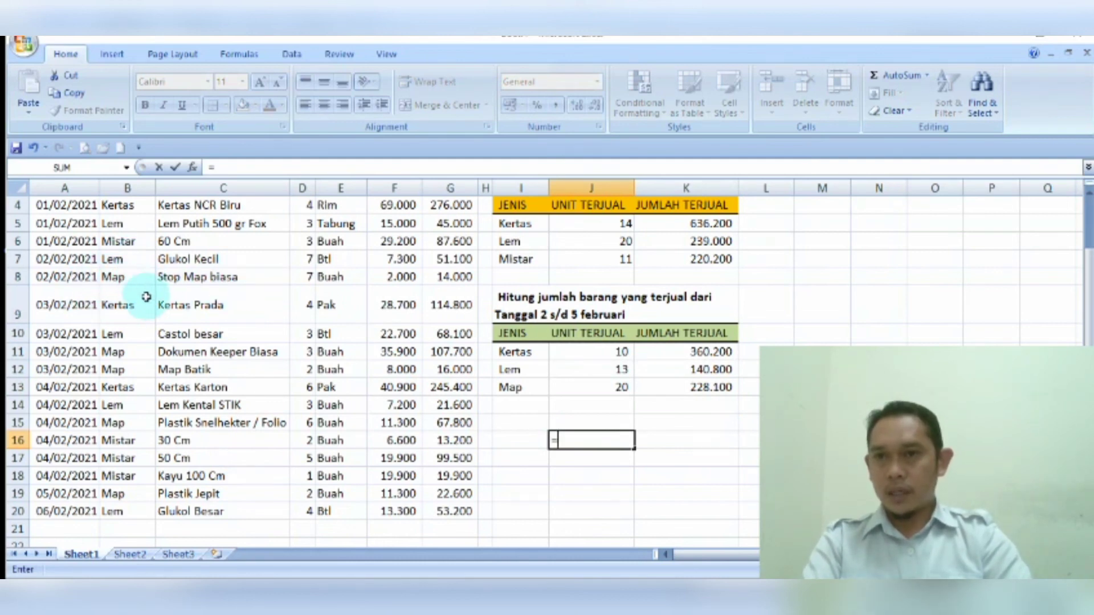
click(307, 304)
text(+)
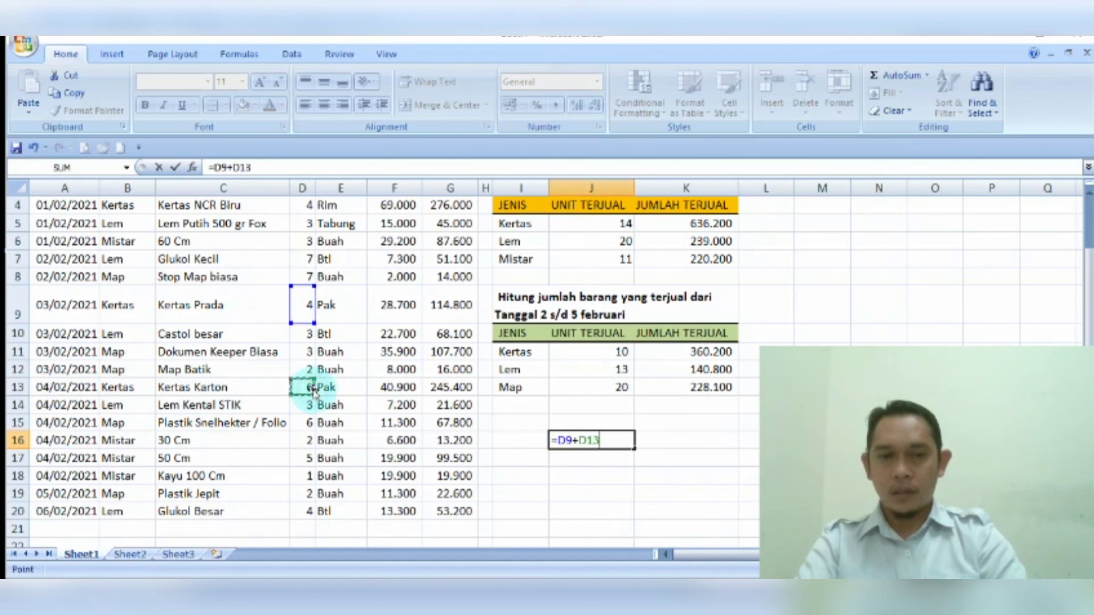
key(Return)
key(Up)
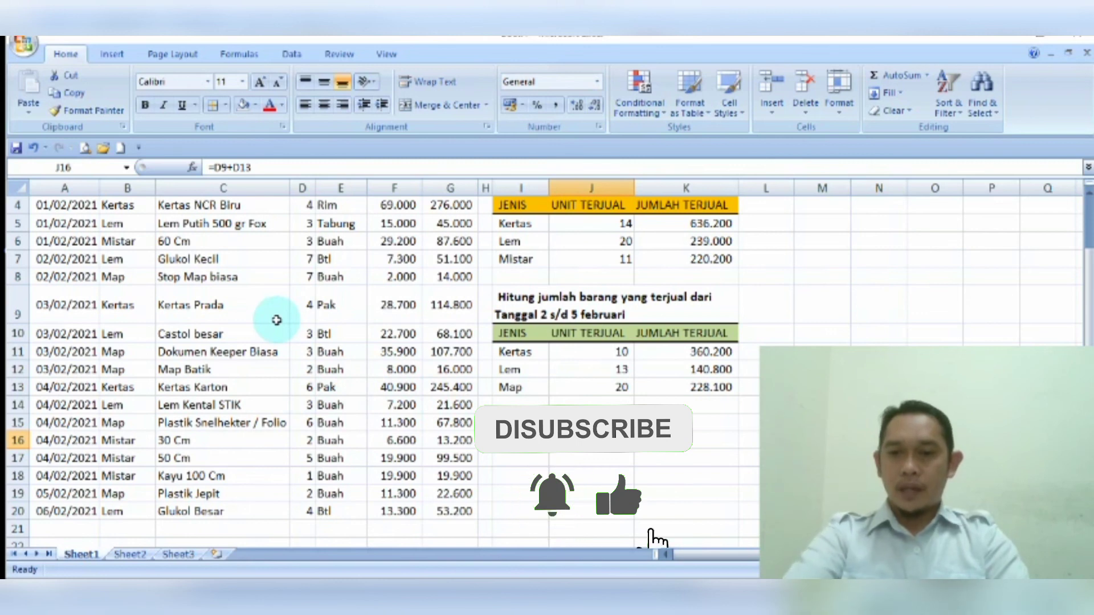
Compare the J16 check formula with the Kertas UNIT TERJUAL result in J11, and clear J16
key(F2)
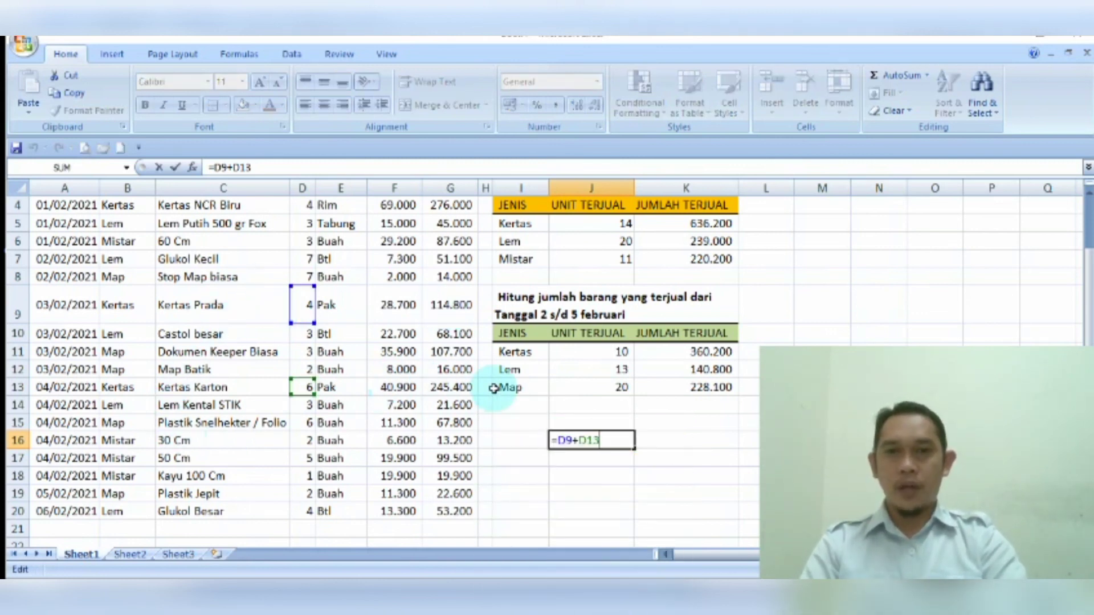
click(594, 353)
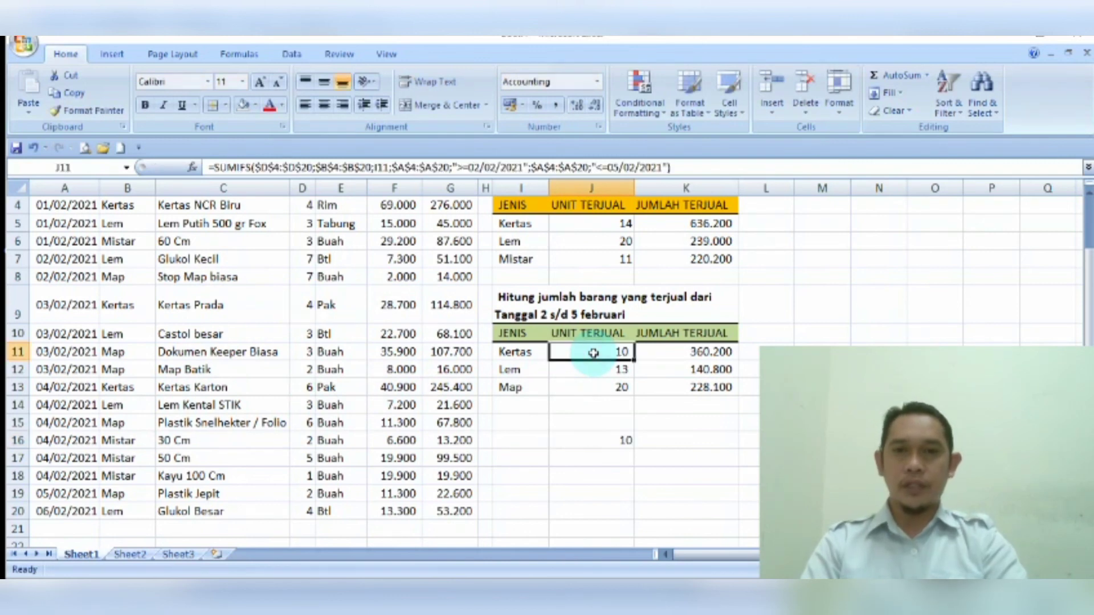
key(Down)
key(Down)
key(Down)
key(Down)
key(Down)
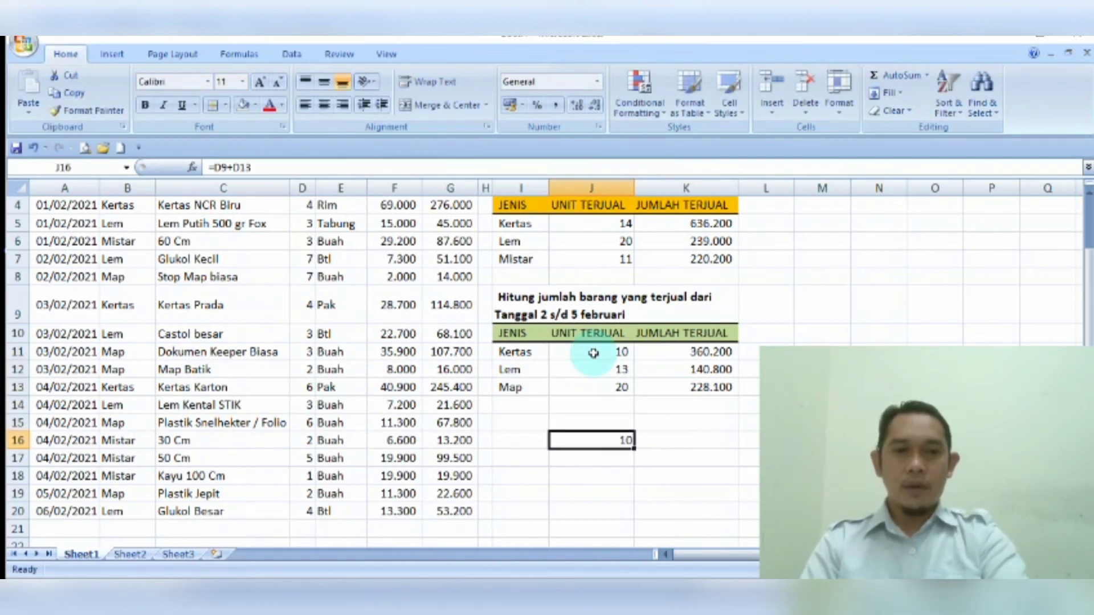
key(Delete)
click(609, 354)
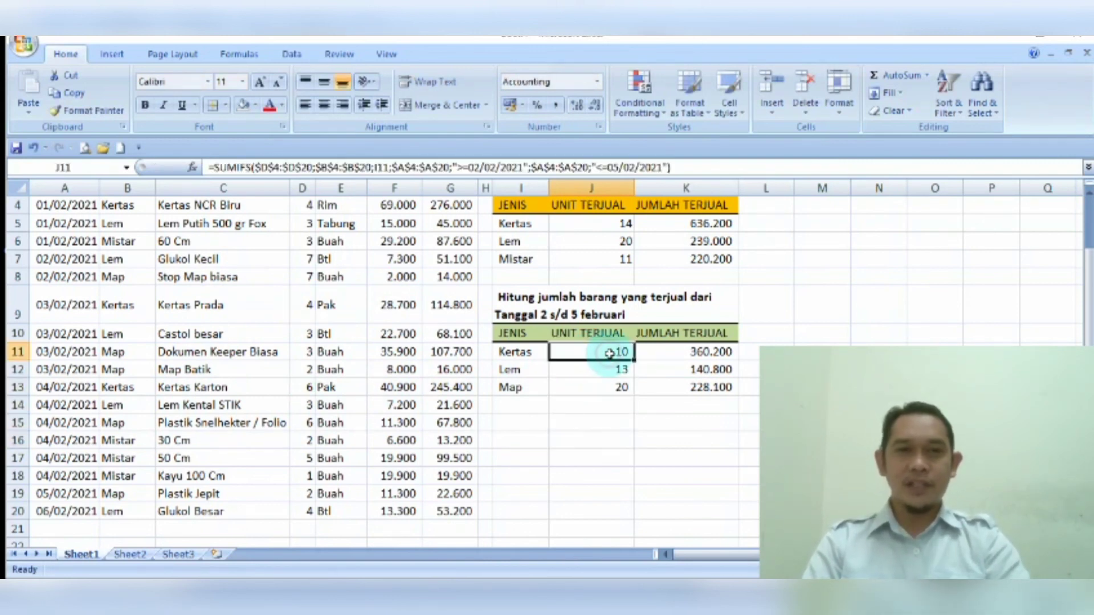